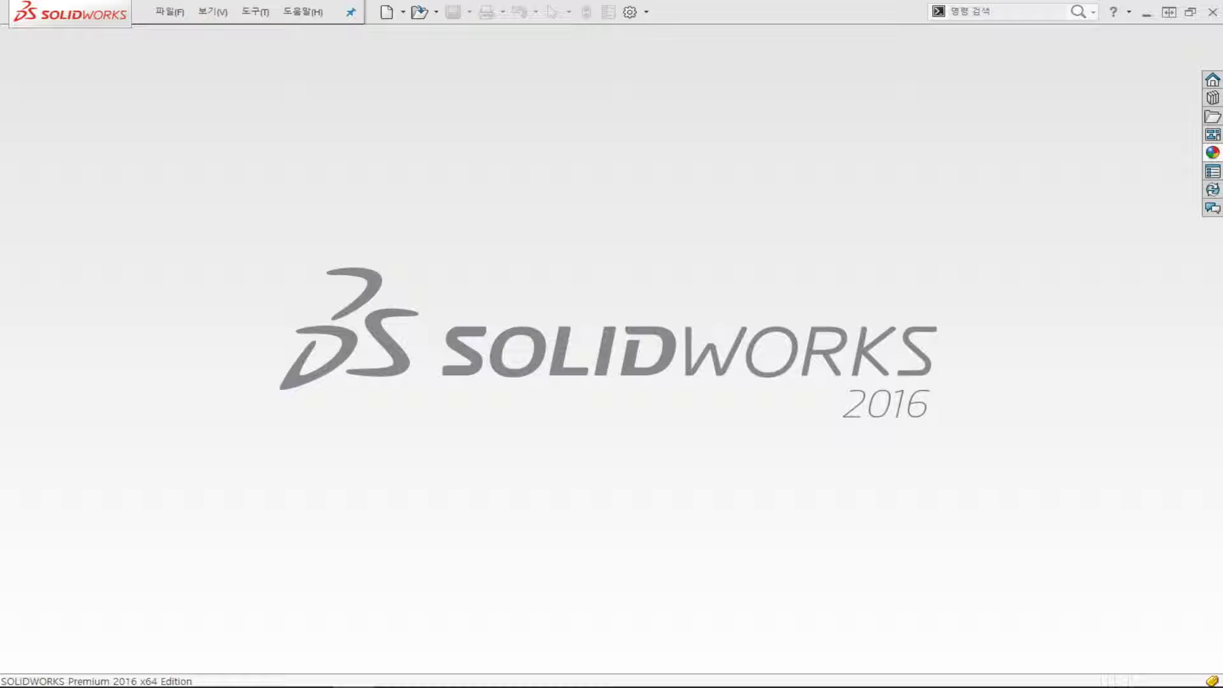
Create a new assembly document and dismiss the Begin Assembly panel
left_click(387, 11)
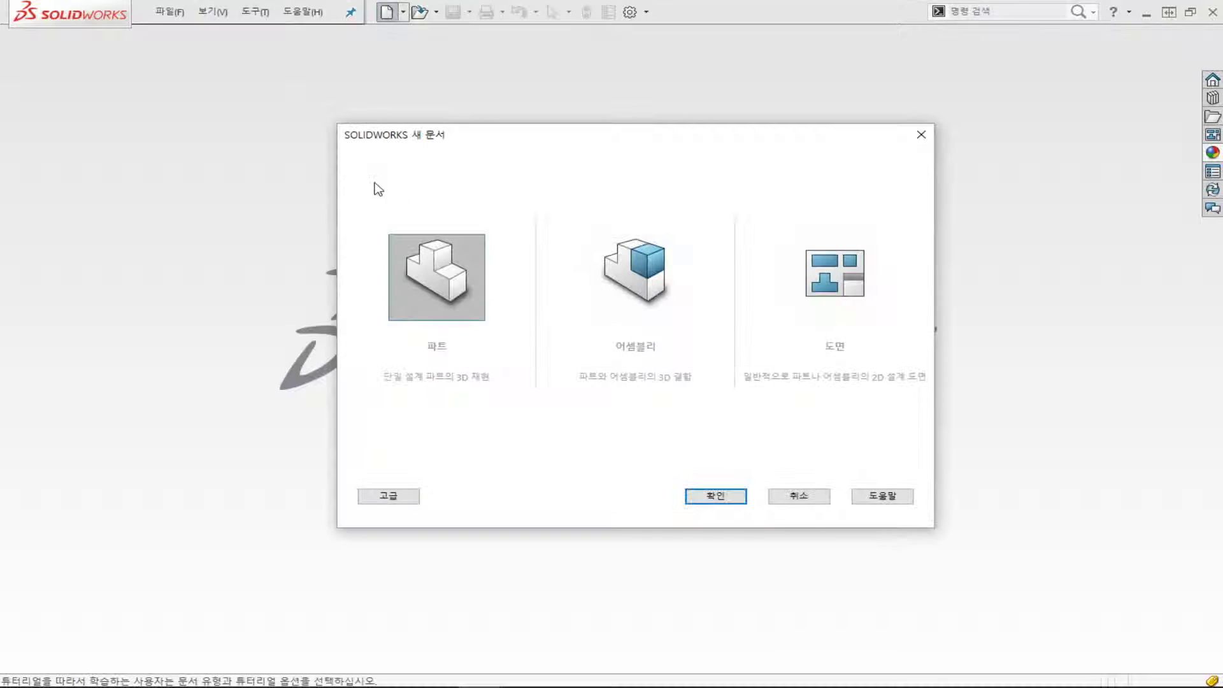
left_click(605, 270)
left_click(701, 497)
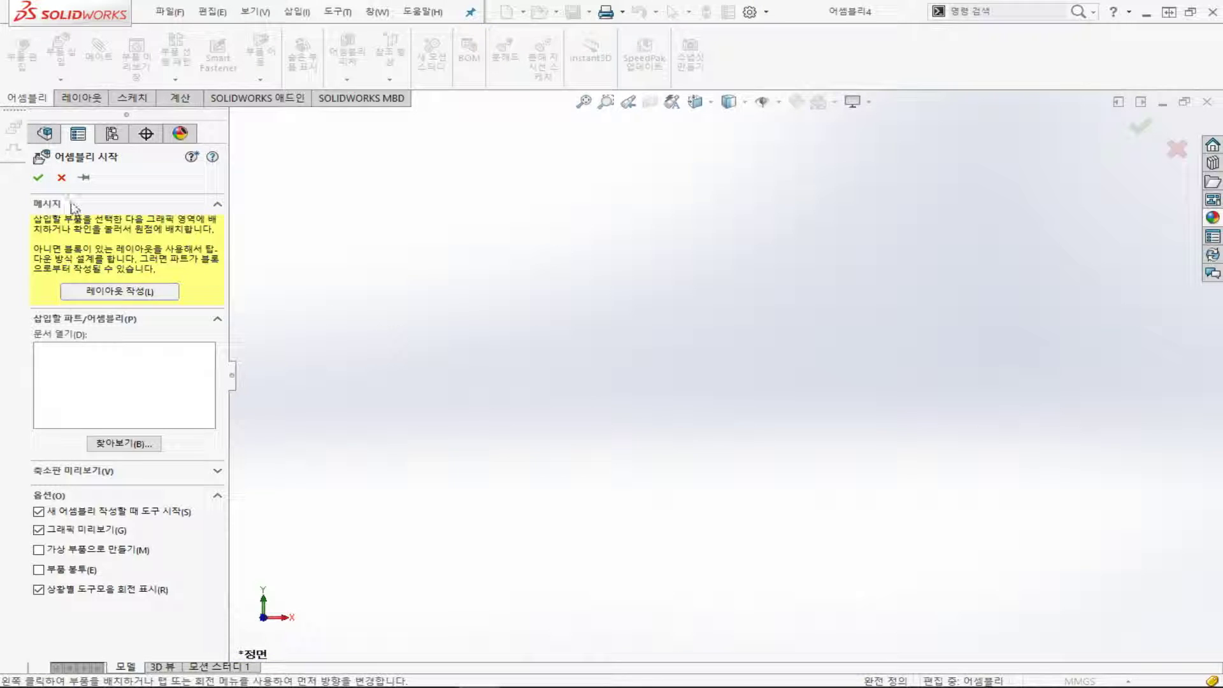
left_click(61, 177)
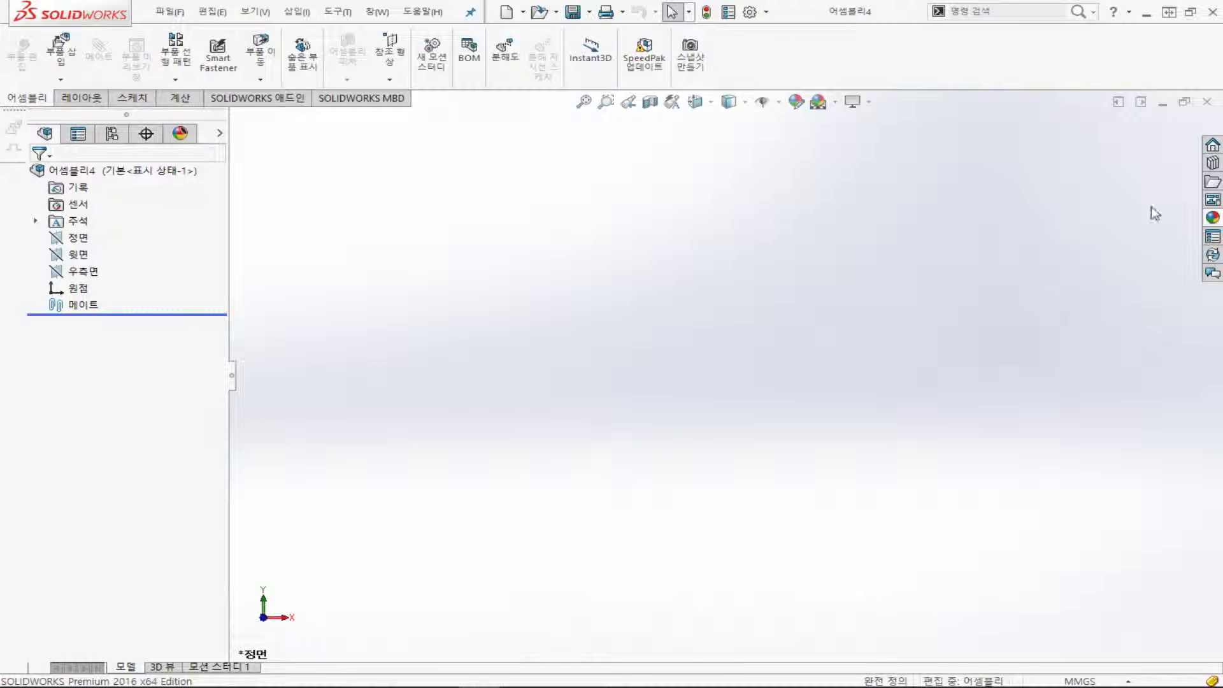
Insert plate part 1 from the Design Library gear examples into the assembly
left_click(1212, 163)
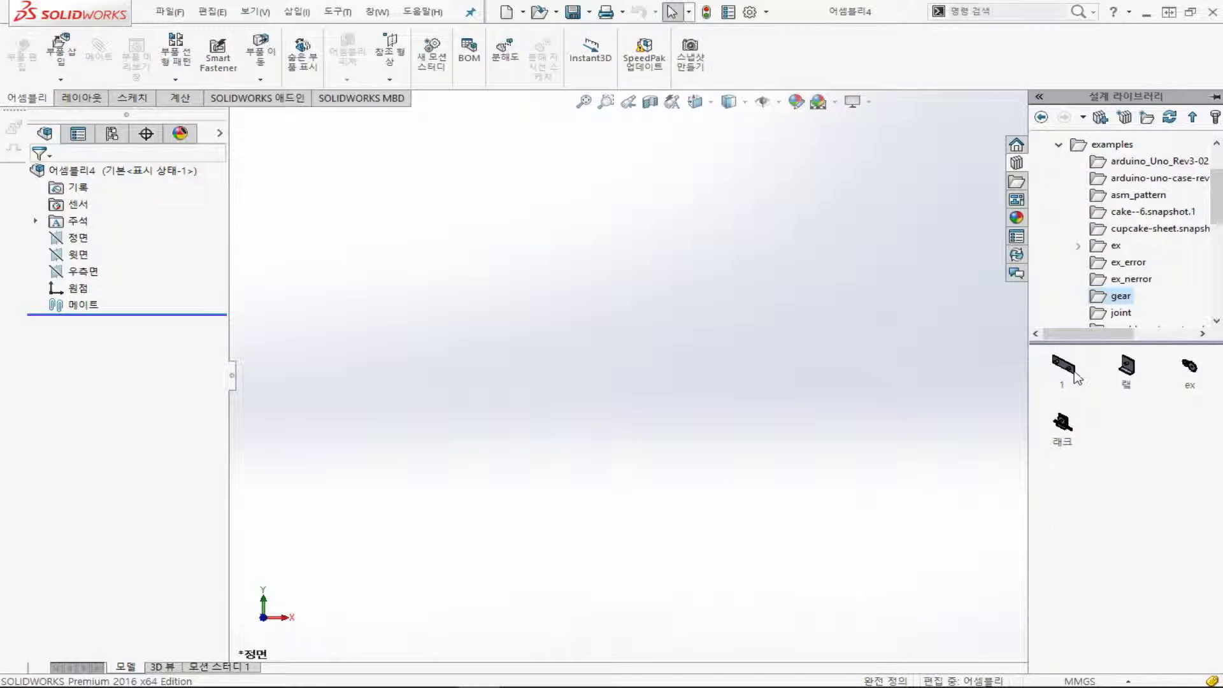
left_click(78, 288)
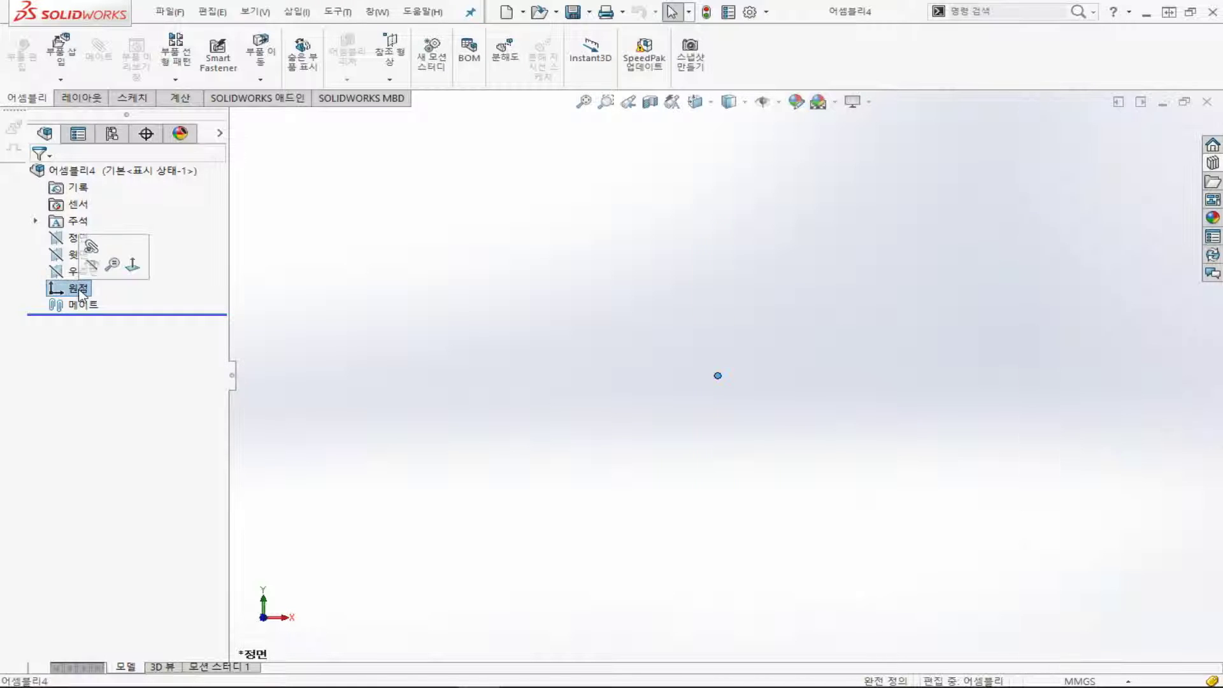
left_click(1212, 163)
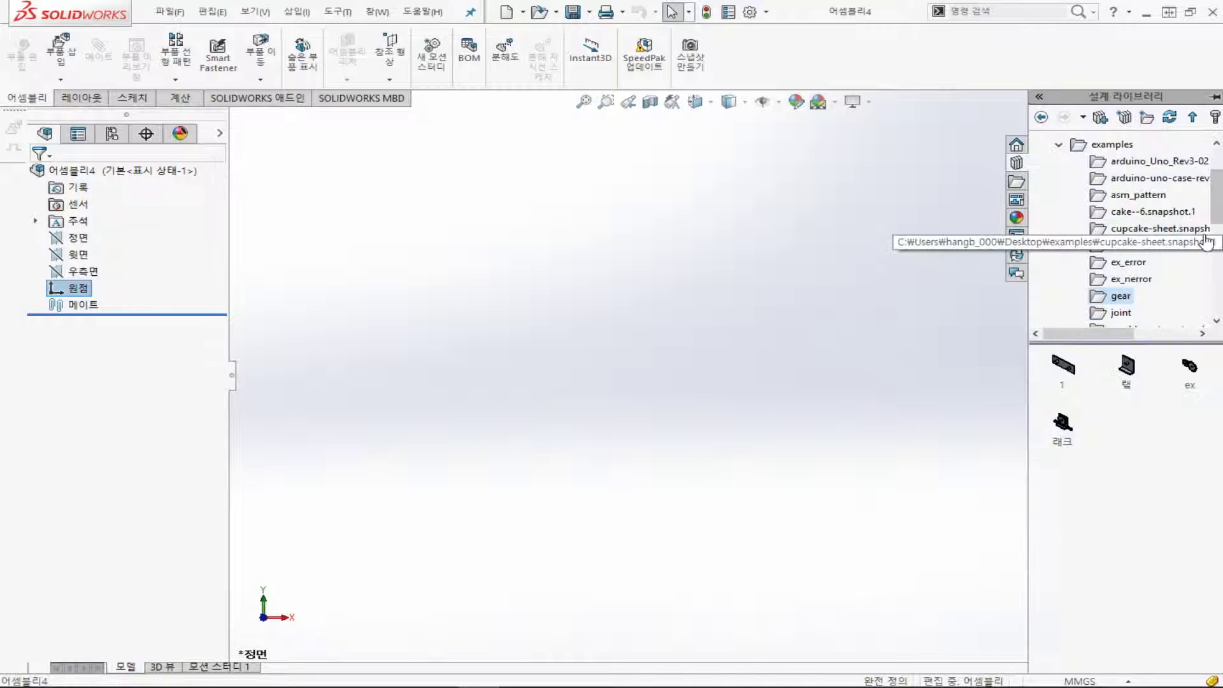
left_click(1063, 369)
left_click_drag(1064, 370, 725, 377)
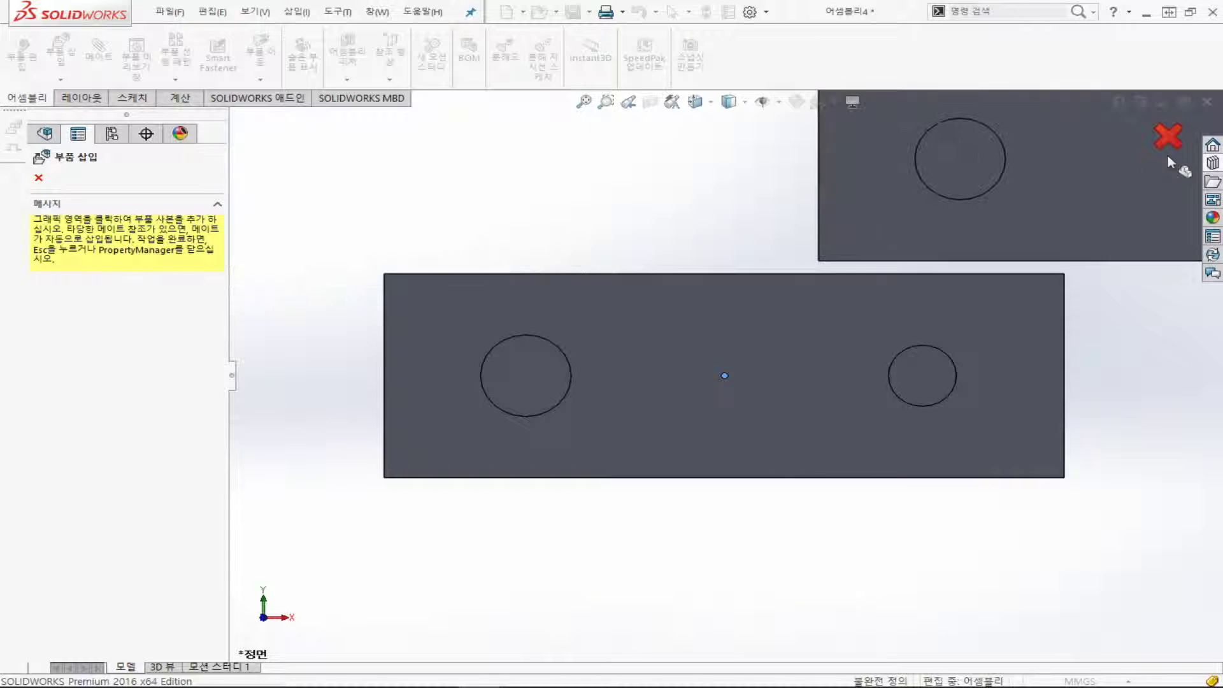
left_click(1179, 141)
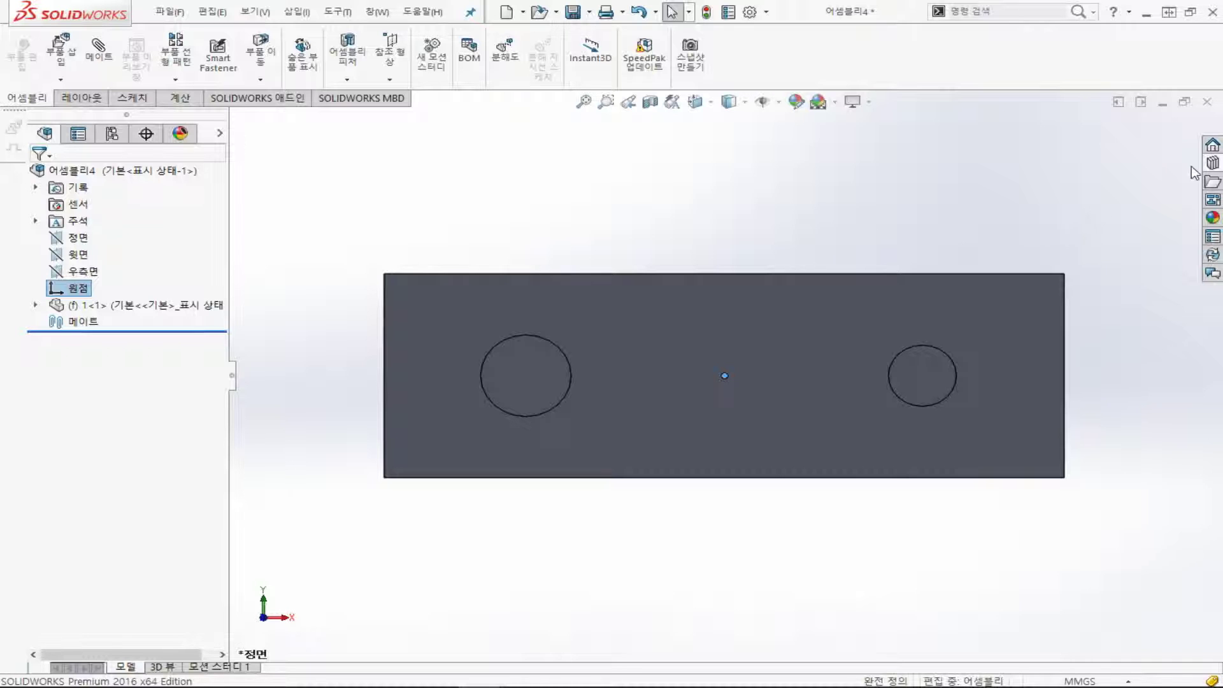
Open the Design Library and expand the Toolbox standard parts
left_click(1214, 165)
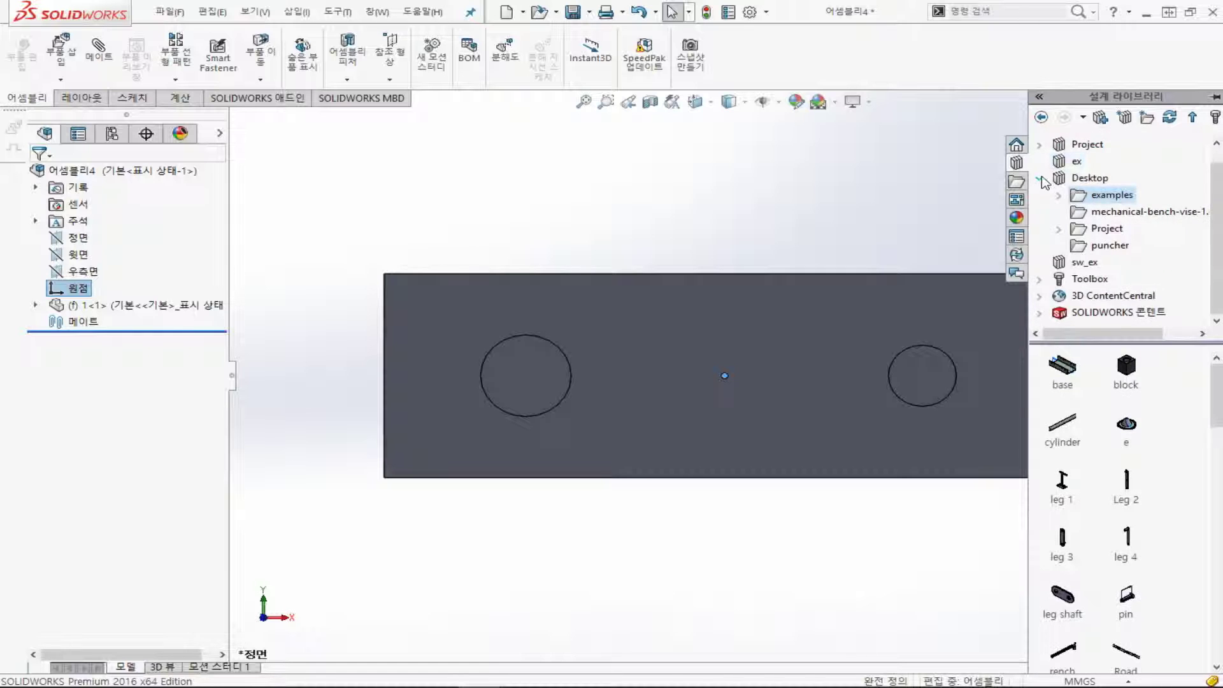
left_click(1040, 178)
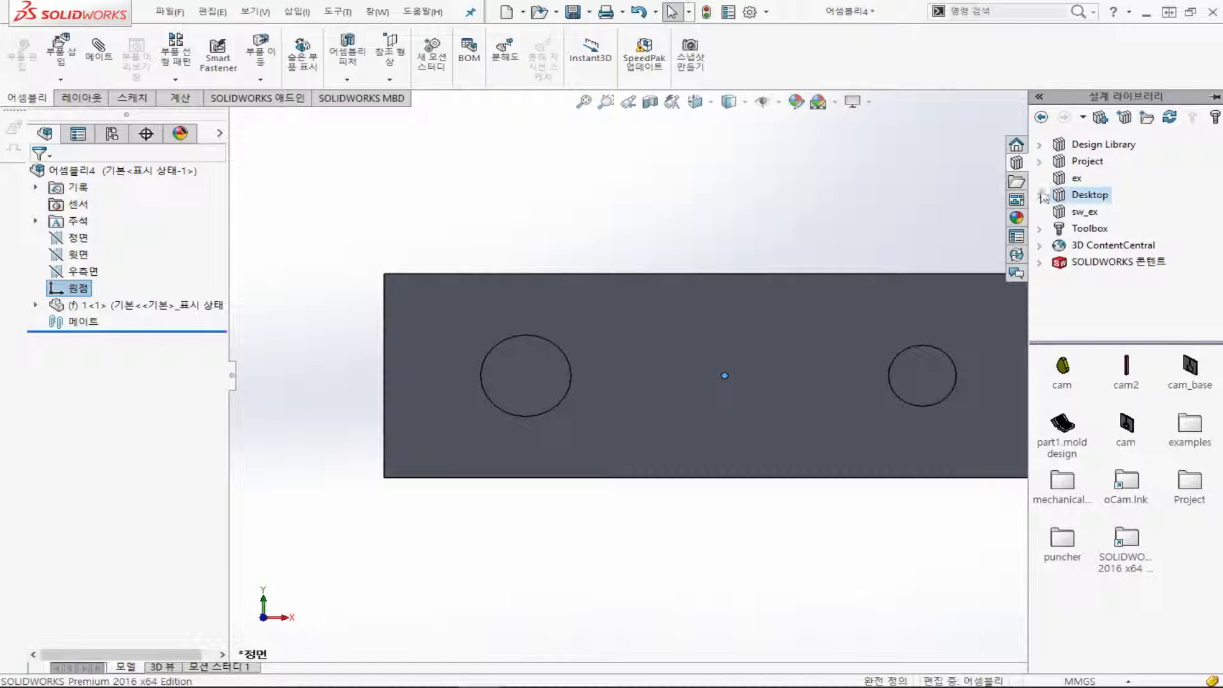
left_click(1077, 231)
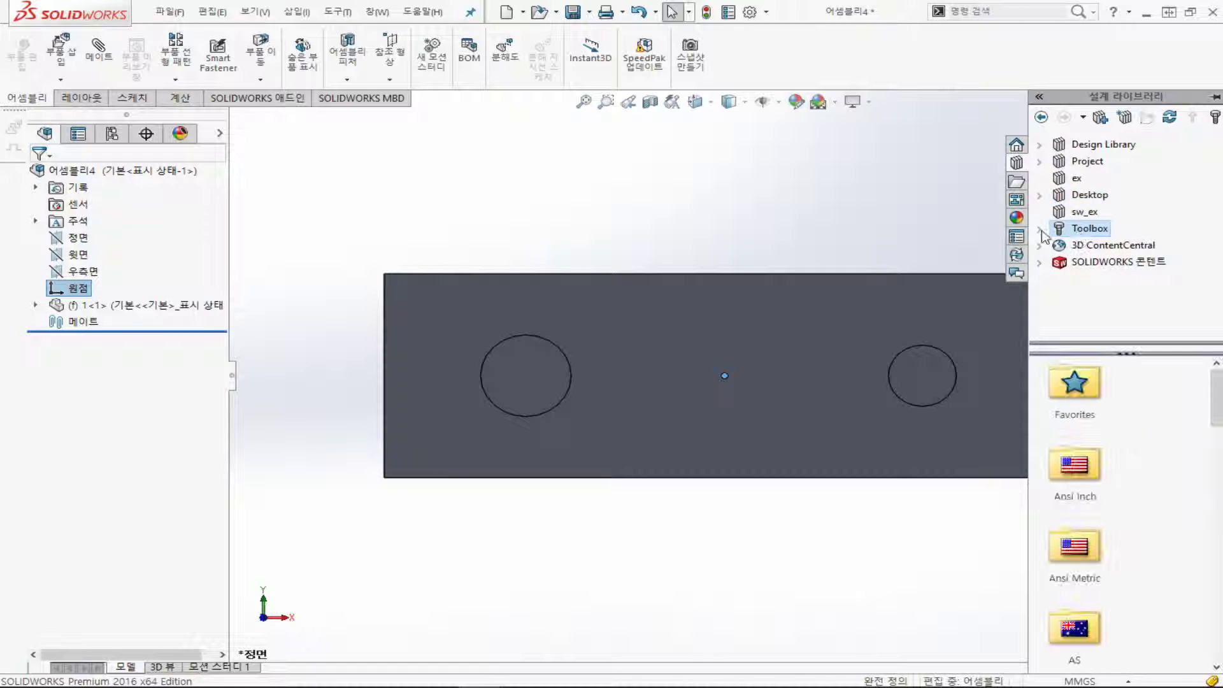
scroll(1166, 459, "down", 5)
scroll(1162, 458, "down", 5)
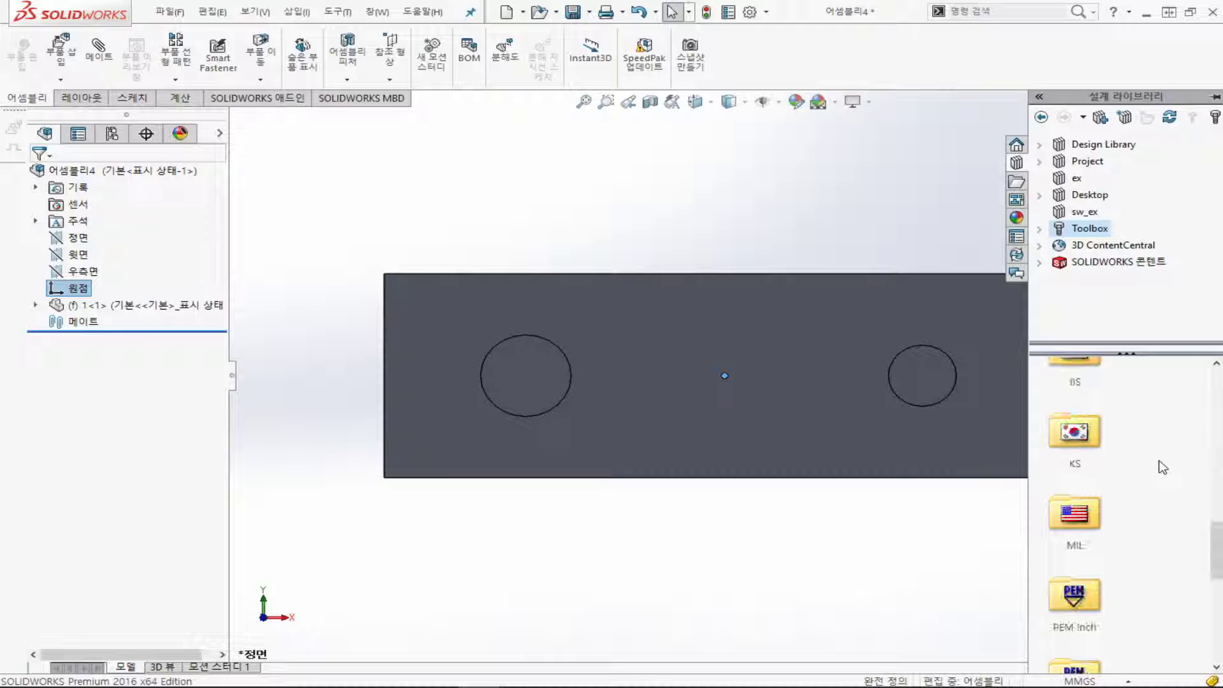
scroll(1159, 414, "up", 1)
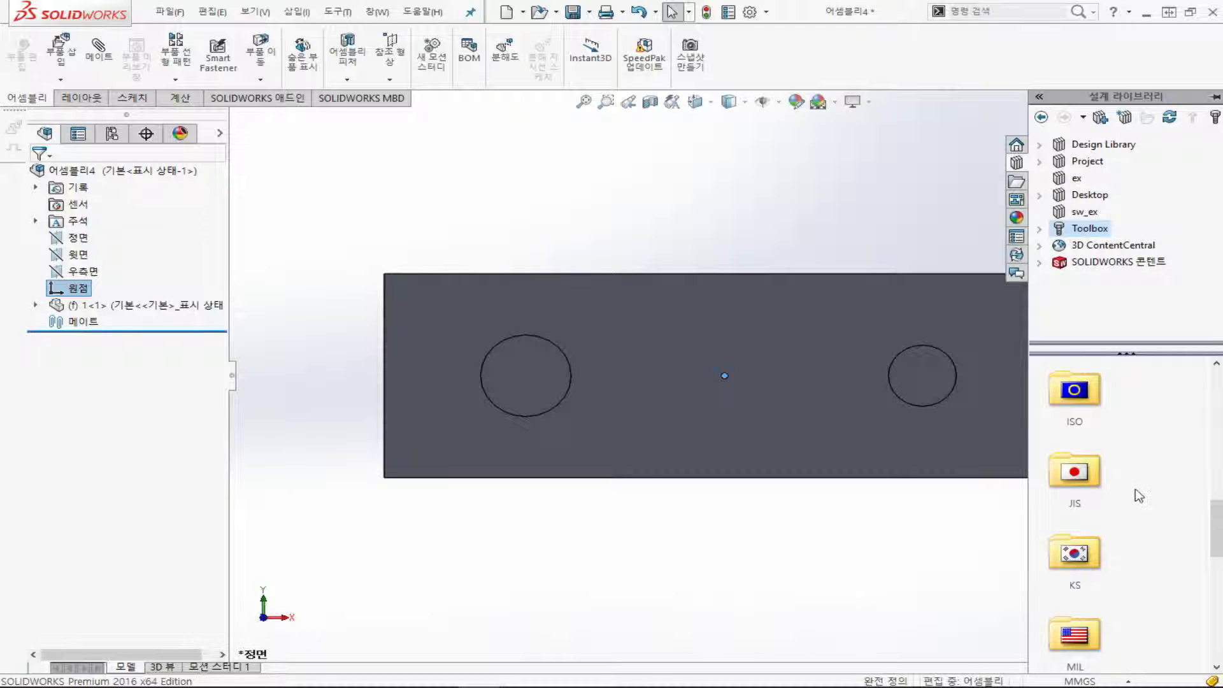
Open the KS > 전동 > 기어 folder to list the helical and spur gears
double_click(1067, 538)
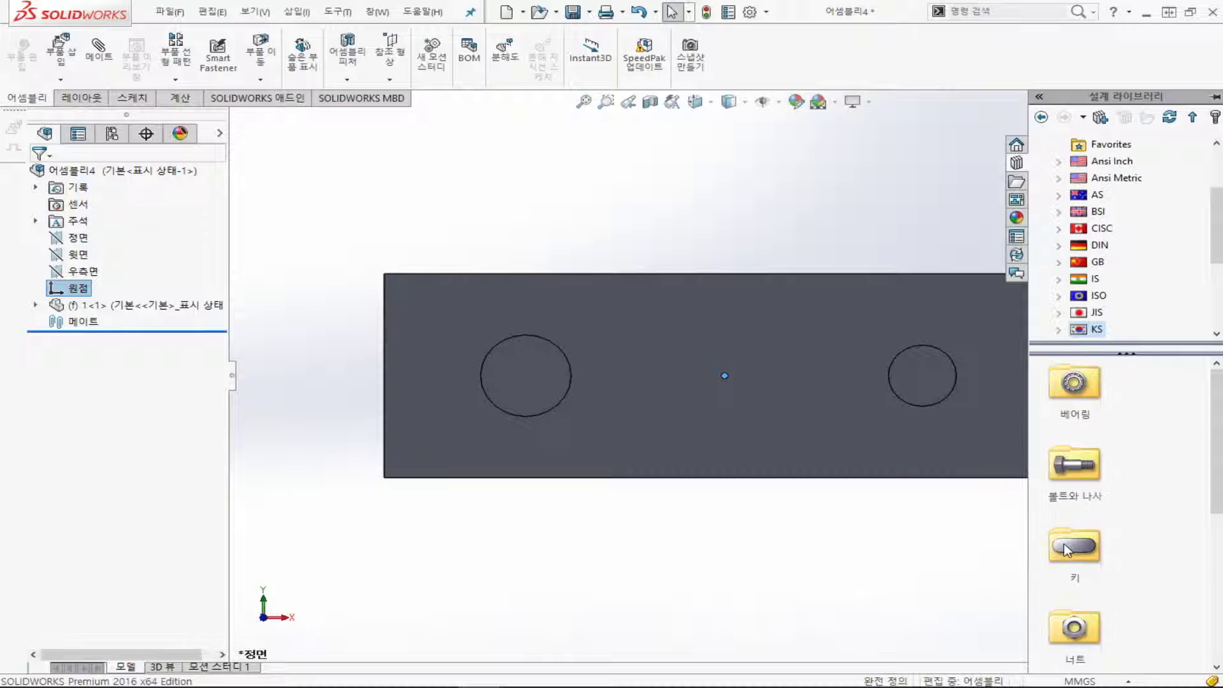
scroll(1138, 487, "down", 3)
scroll(1137, 486, "down", 1)
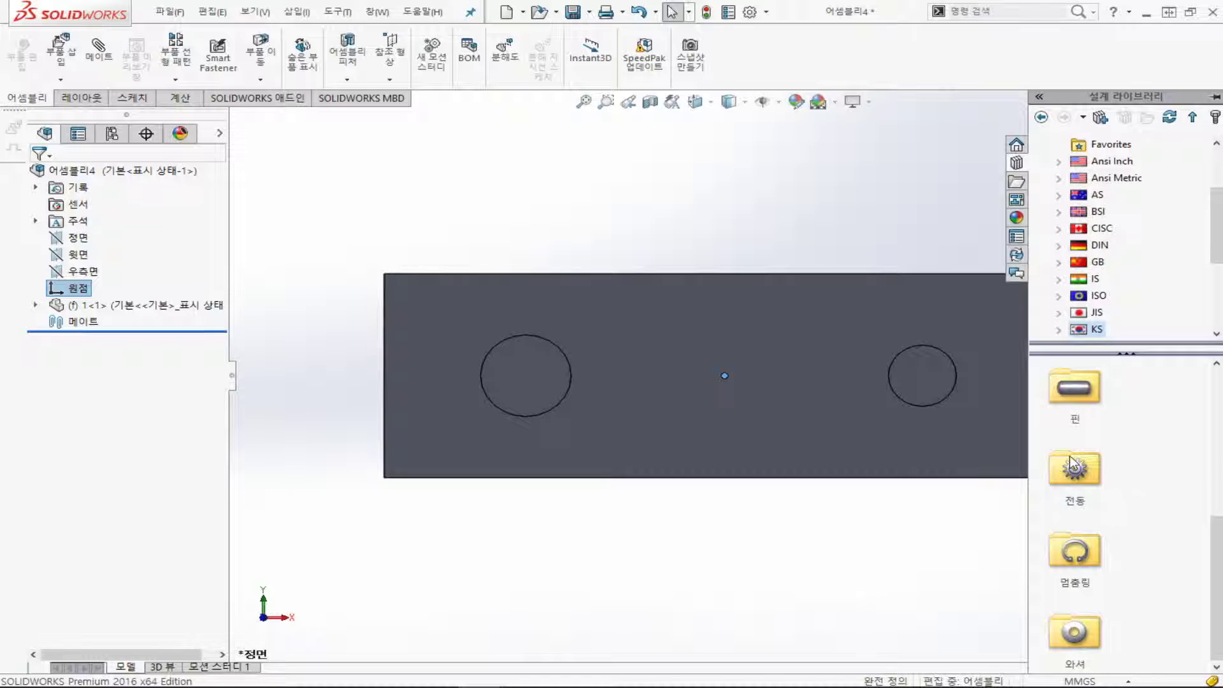
scroll(1106, 446, "up", 2)
mouse_move(1106, 445)
left_mouse_down()
mouse_move(1027, 446)
mouse_move(1074, 530)
left_mouse_up()
scroll(1147, 555, "down", 2)
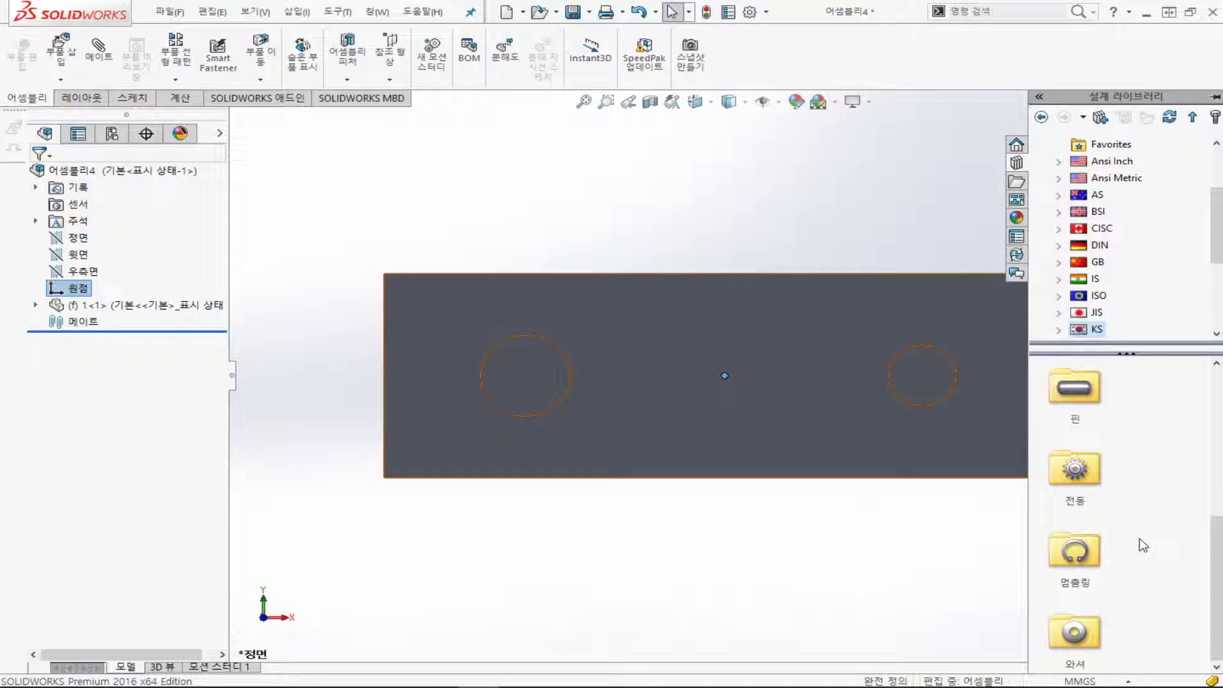
double_click(1094, 480)
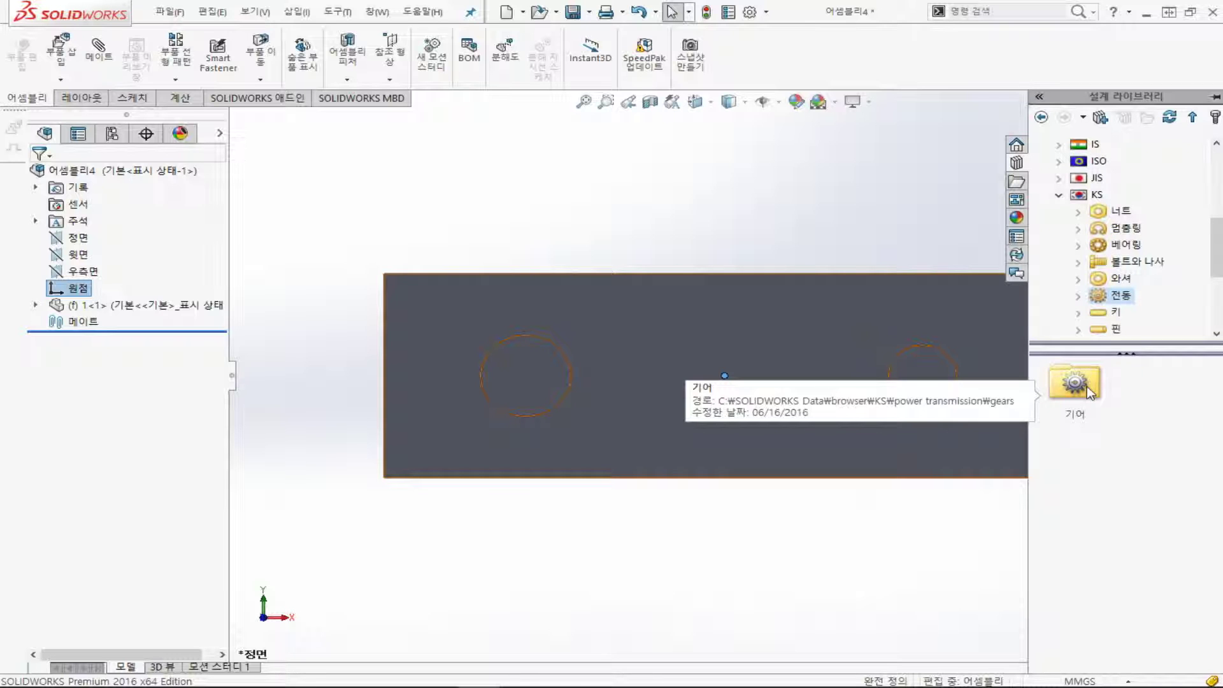
double_click(1075, 383)
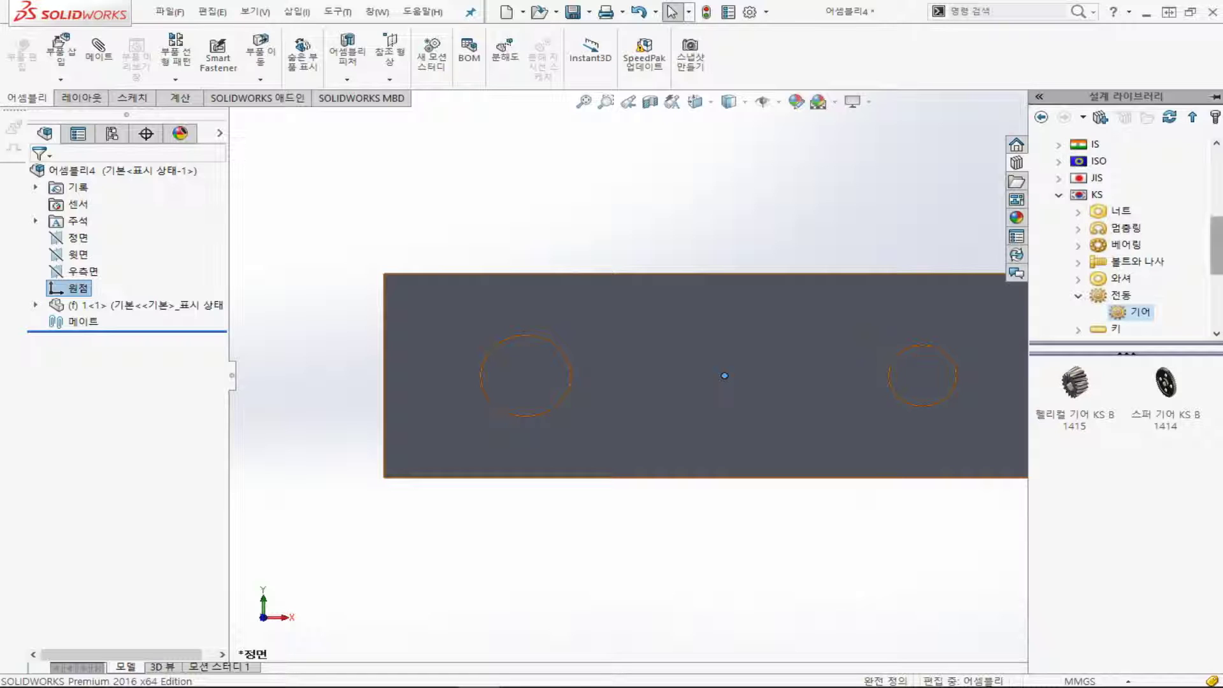
Collapse KS and open the JIS > 전동 > 기어 gear folder
double_click(1097, 194)
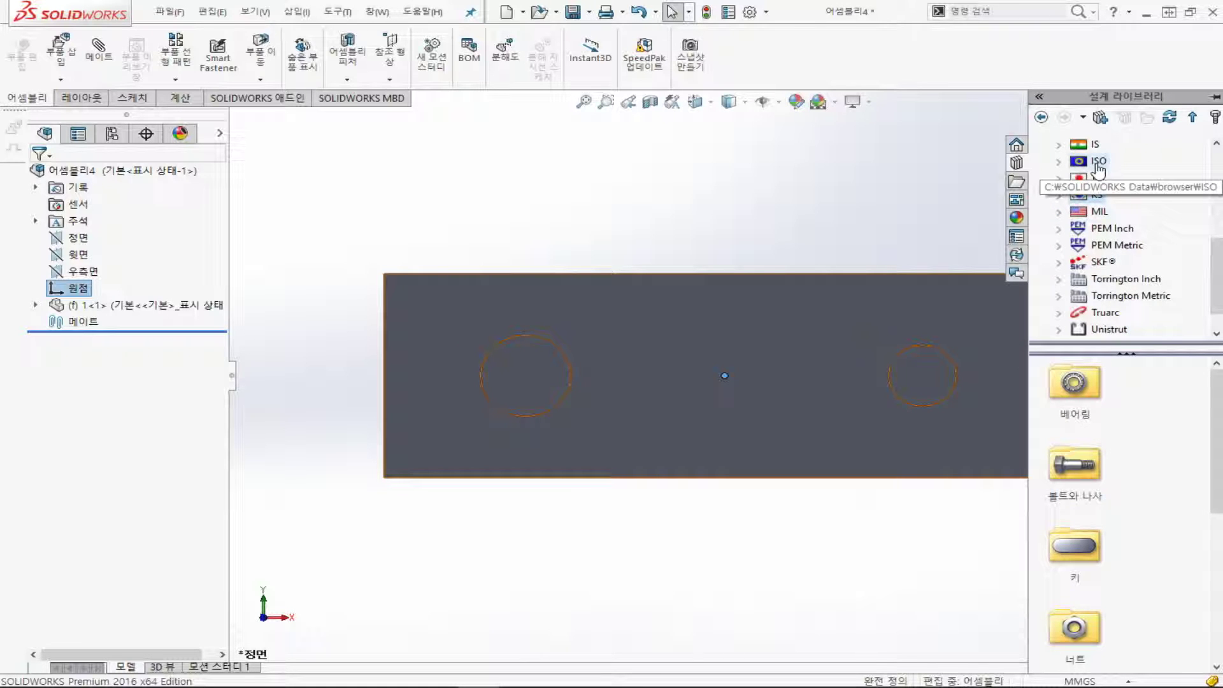
left_click(1060, 178)
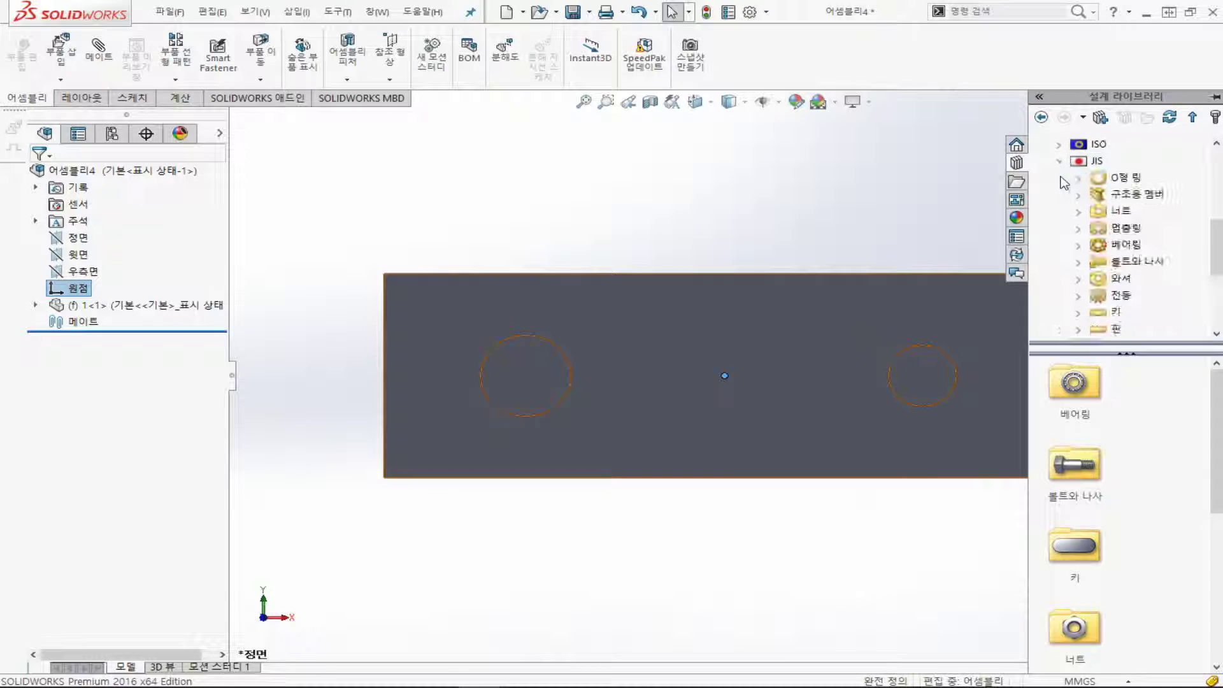
left_click(1101, 305)
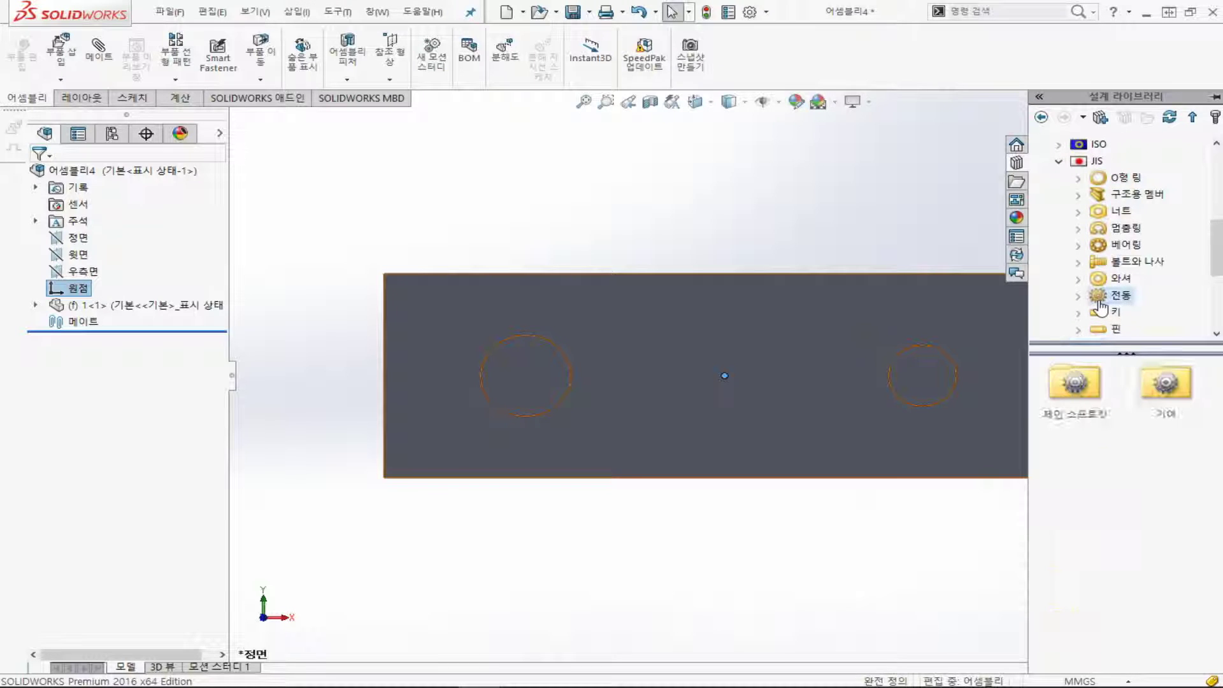
left_click(1167, 390)
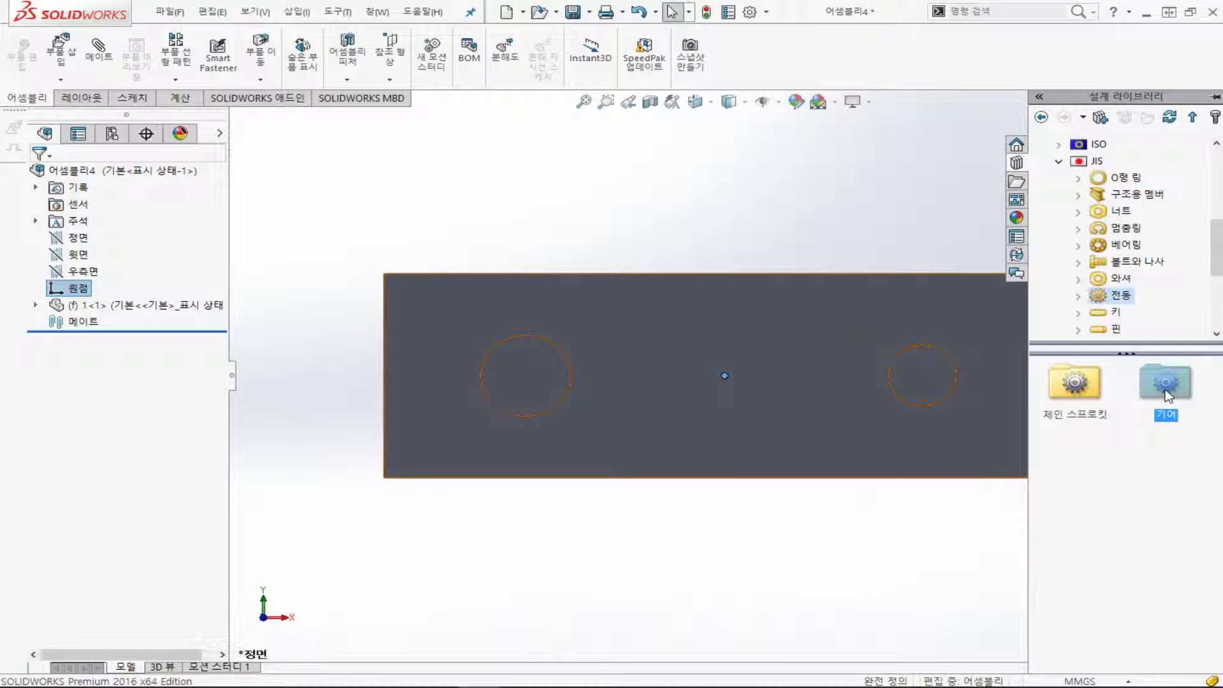
double_click(1165, 392)
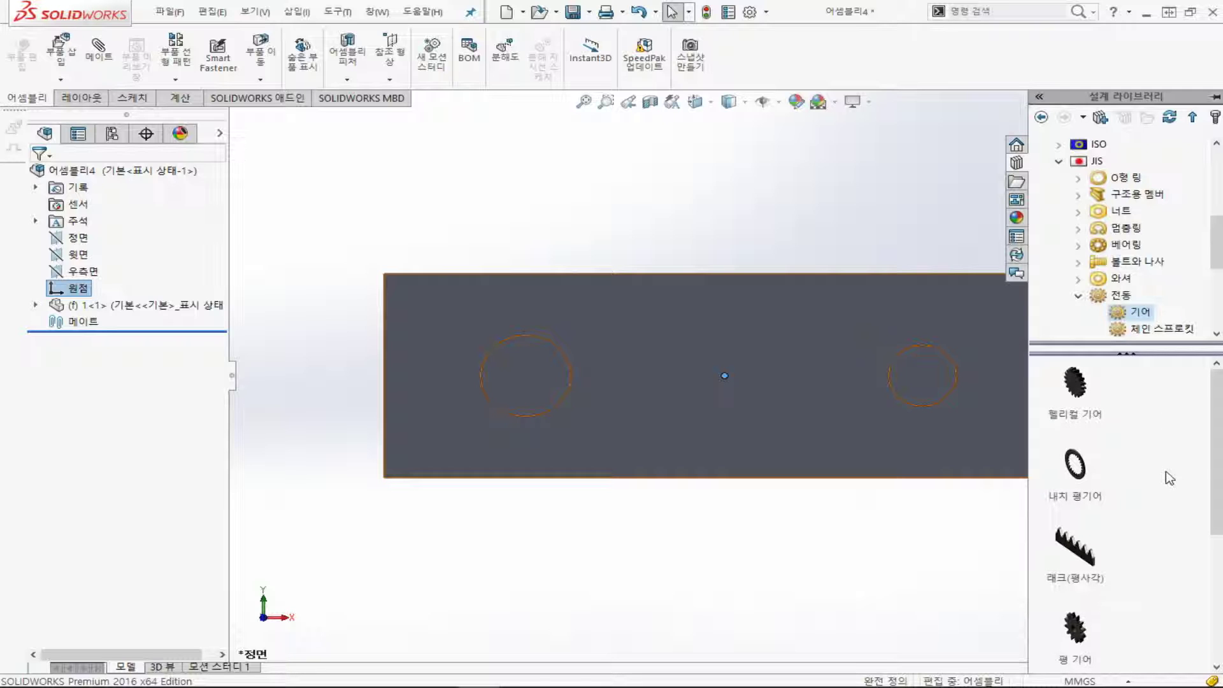
Drag the JIS 평 기어 spur gear into the assembly, then drag the preview away to abandon it
left_click(1079, 638)
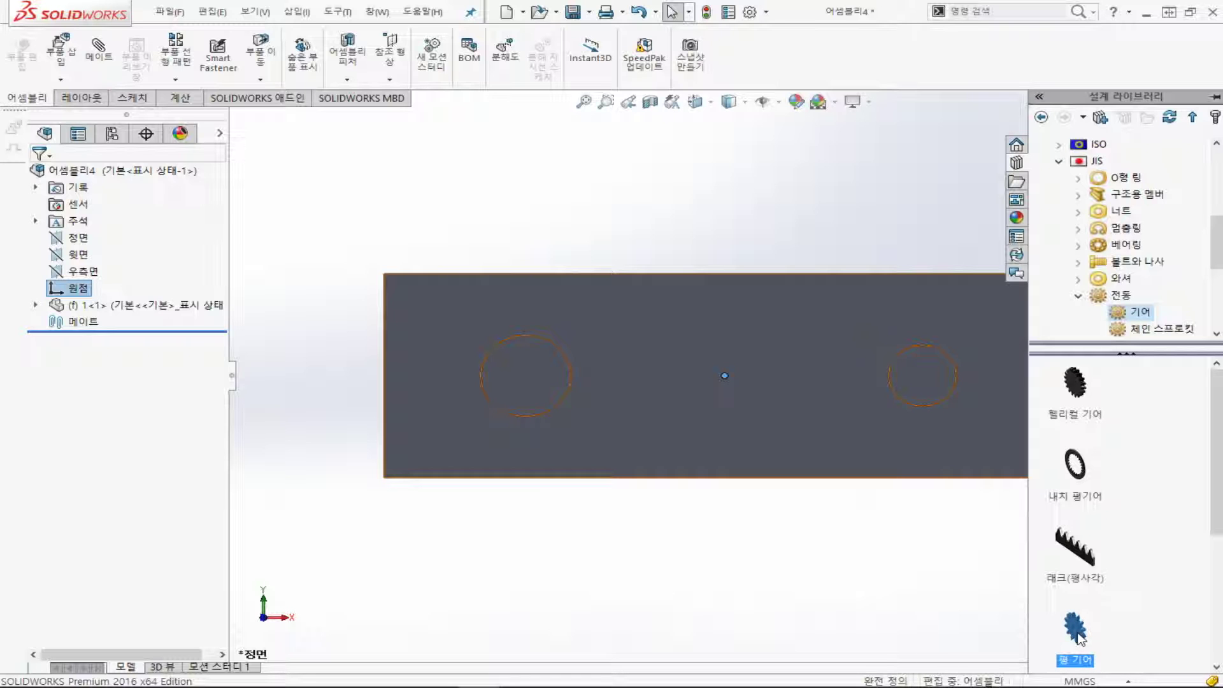
mouse_move(1079, 637)
left_mouse_down()
mouse_move(652, 383)
mouse_move(521, 371)
left_mouse_up()
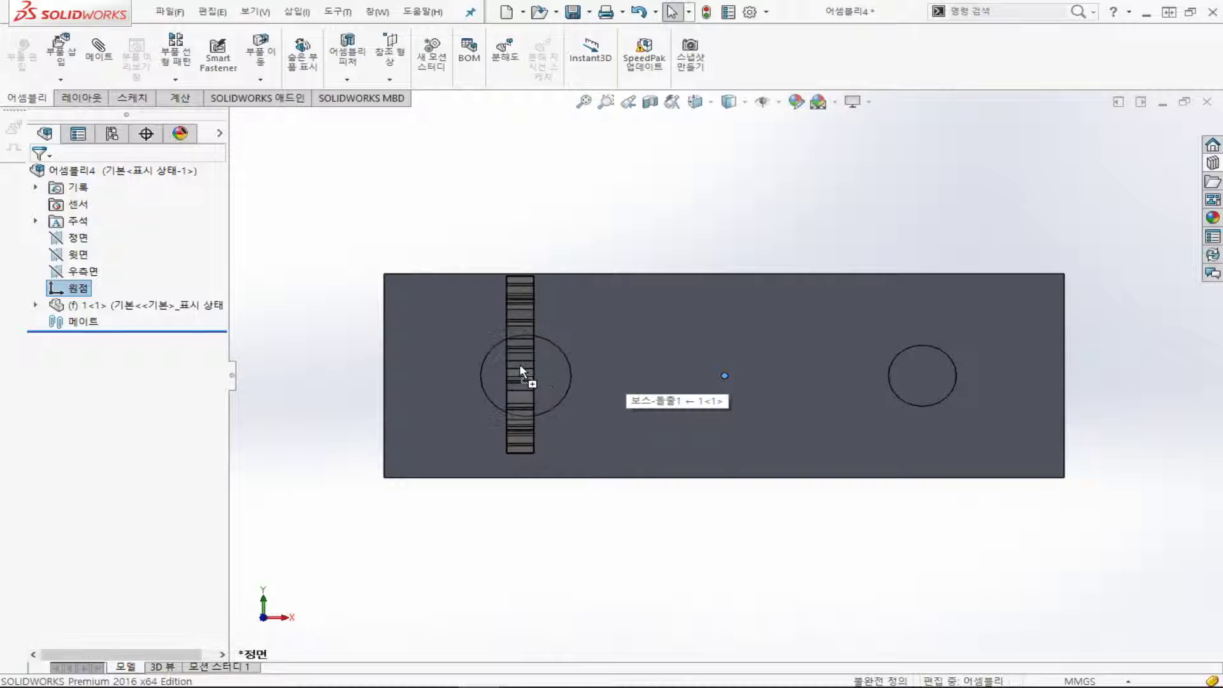
mouse_move(520, 368)
left_mouse_down()
mouse_move(453, 347)
mouse_move(1123, 621)
left_mouse_up()
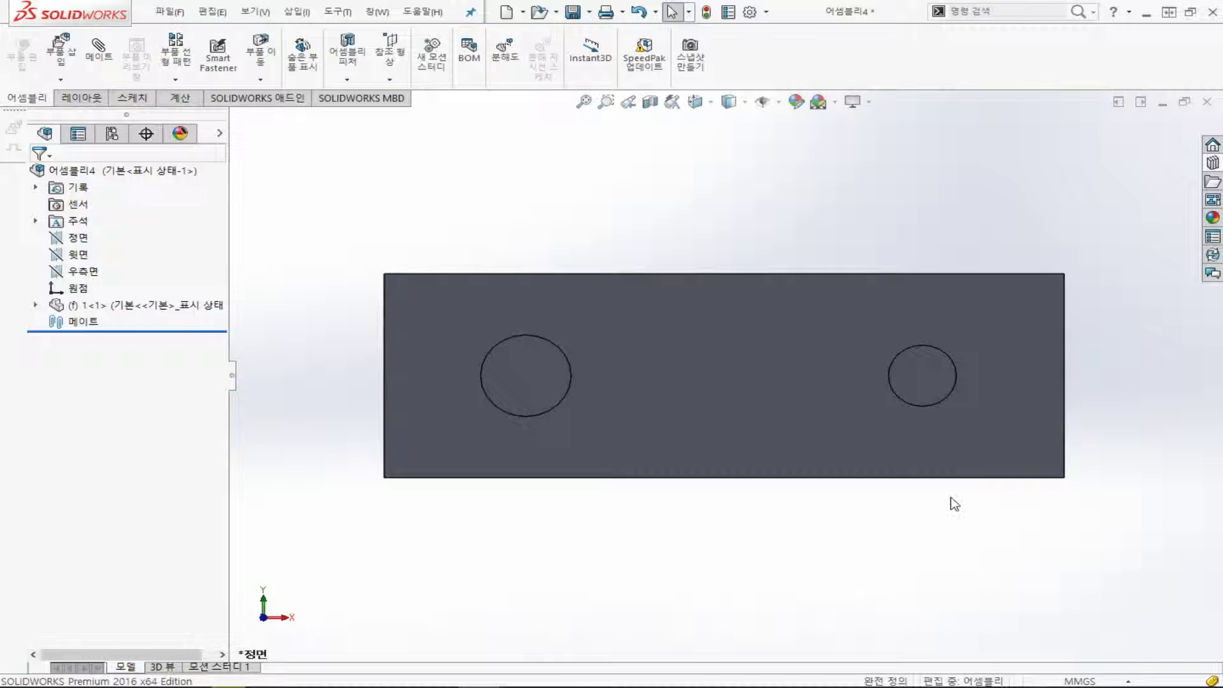
In isometric view, drop a JIS spur gear onto the plate's right boss
key("ctrl+7")
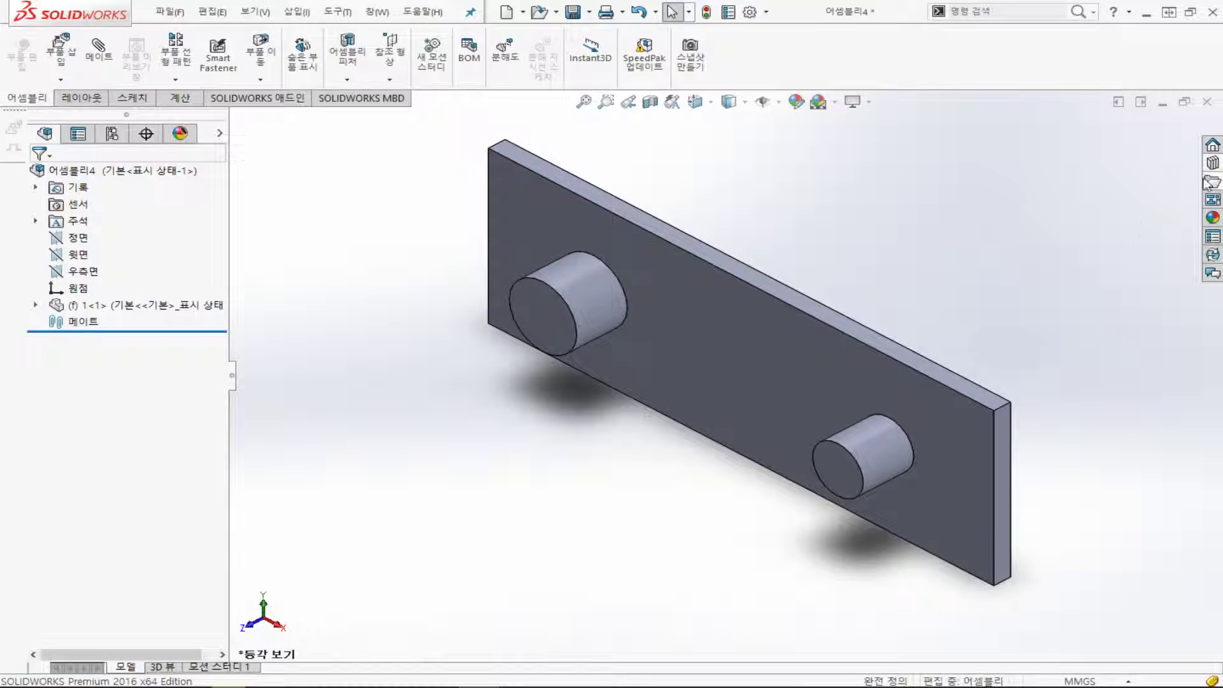
left_click(1213, 166)
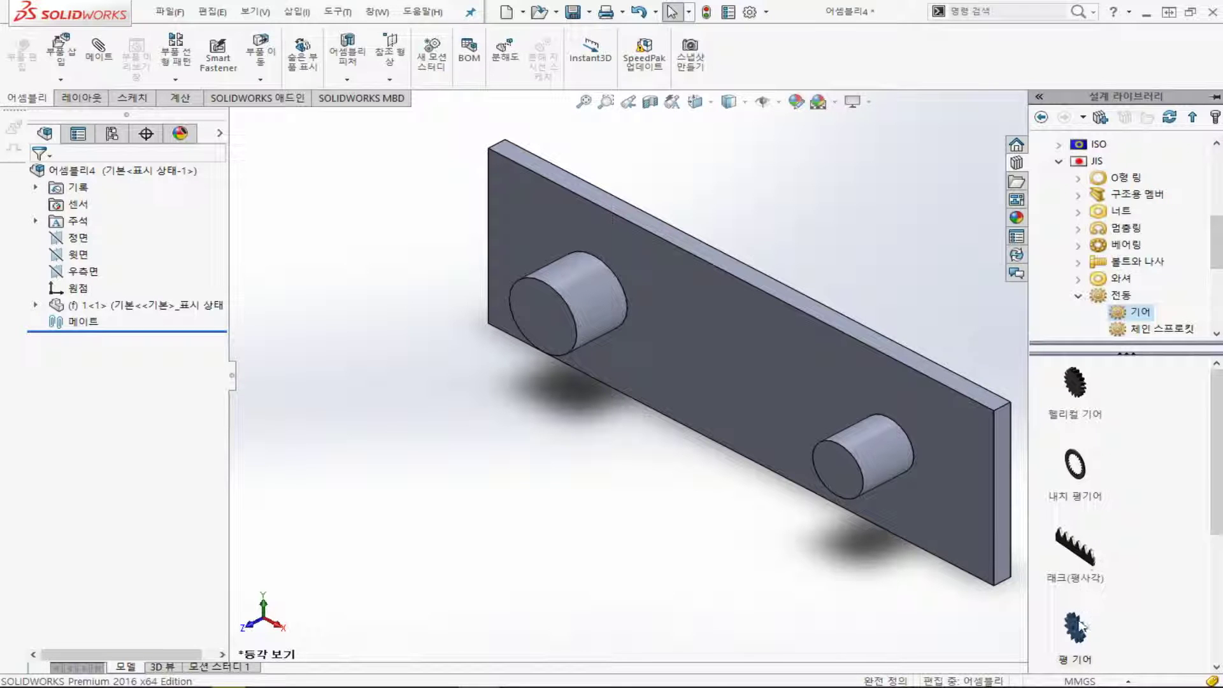
left_click_drag(1077, 639, 685, 423)
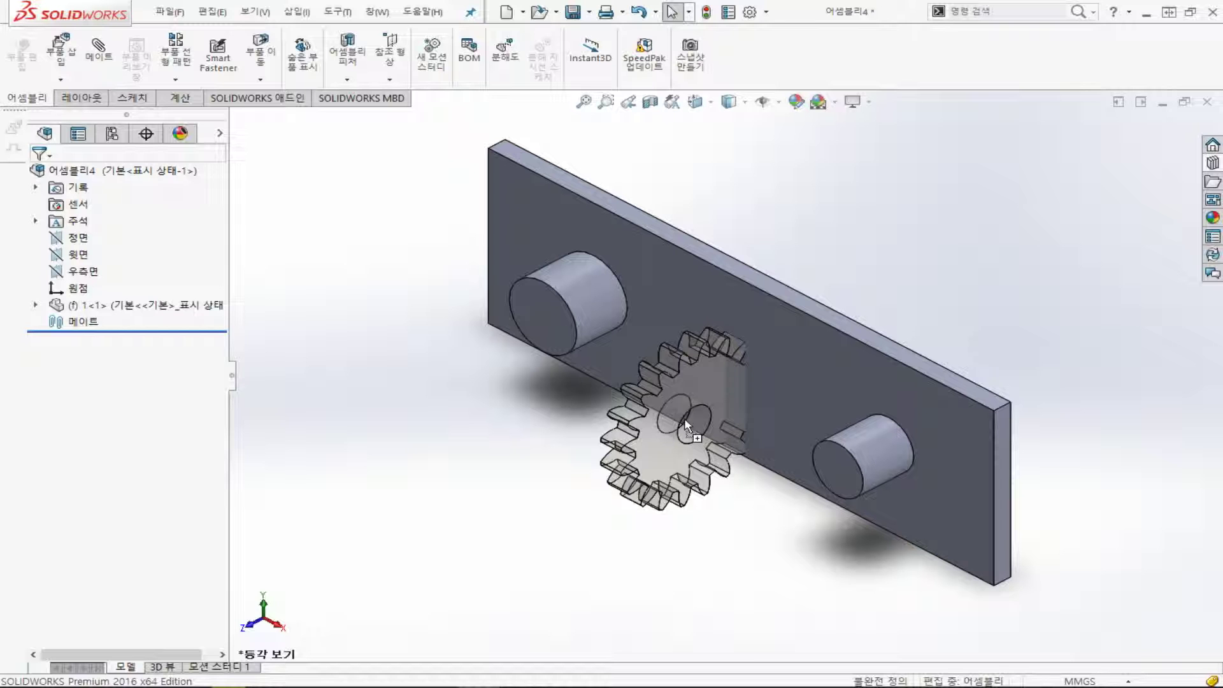
mouse_move(685, 423)
left_mouse_down()
mouse_move(825, 468)
mouse_move(859, 457)
mouse_move(884, 483)
mouse_move(930, 452)
mouse_move(893, 471)
left_mouse_up()
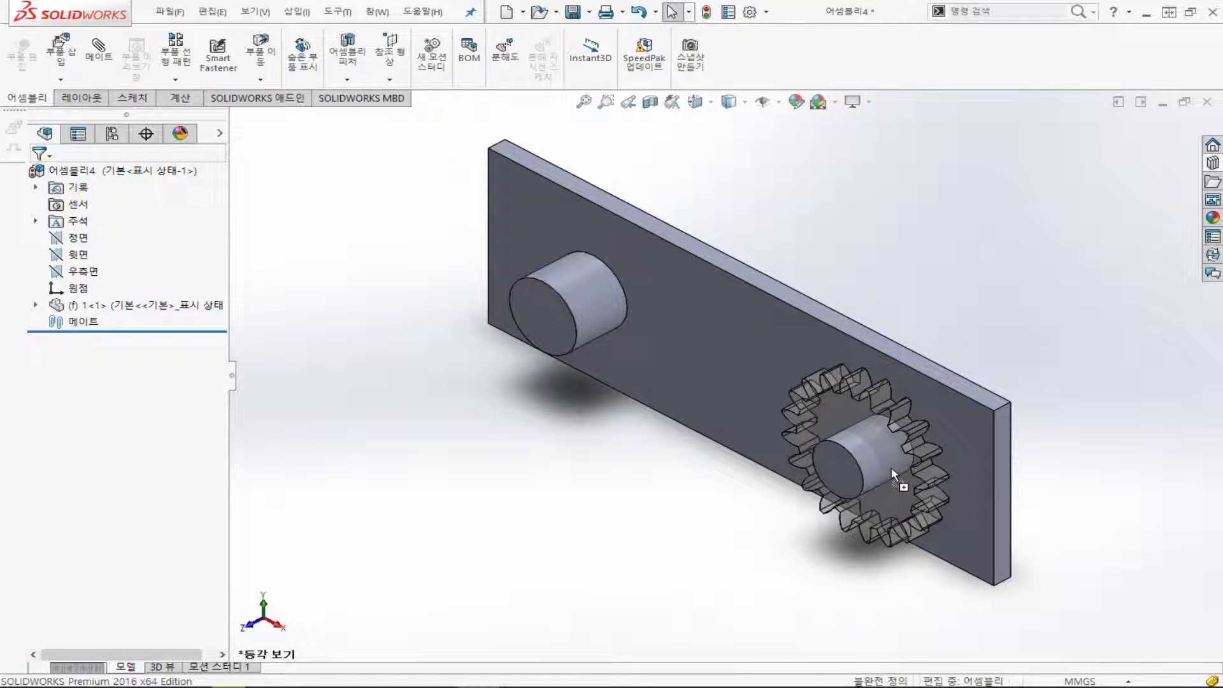
left_click_drag(892, 471, 892, 472)
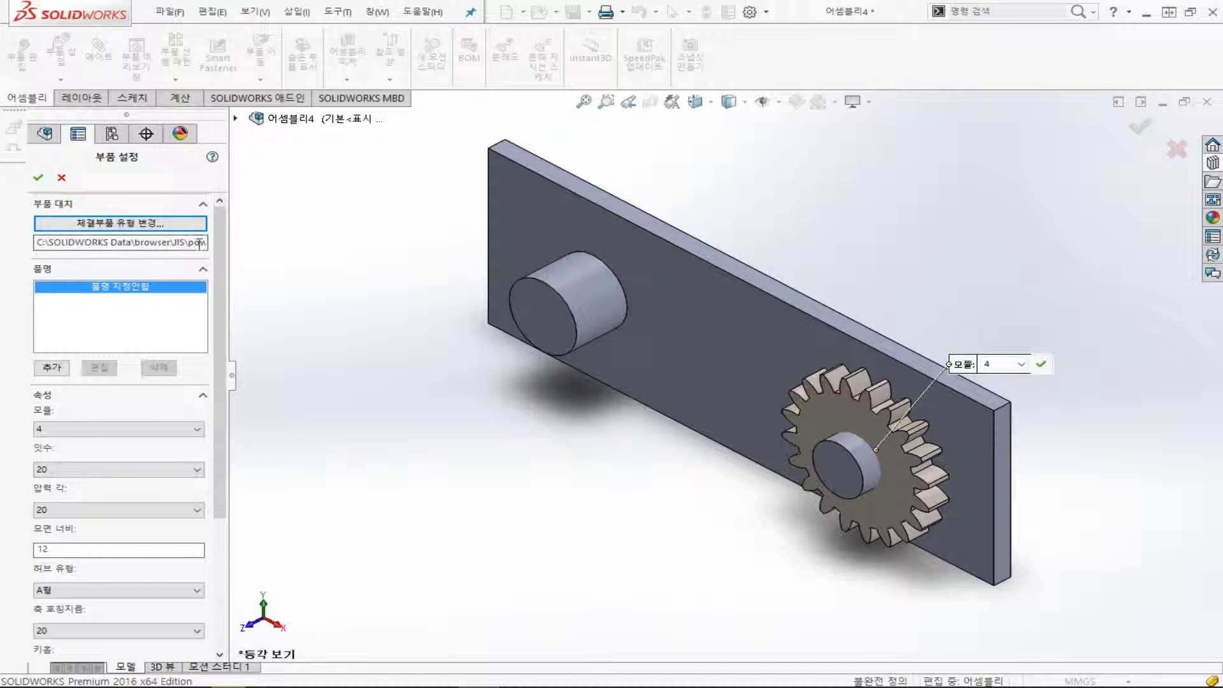
Configure the right spur gear: module 7, 27 teeth, 14.5 pressure angle, face width 20
scroll(221, 377, "down", 5)
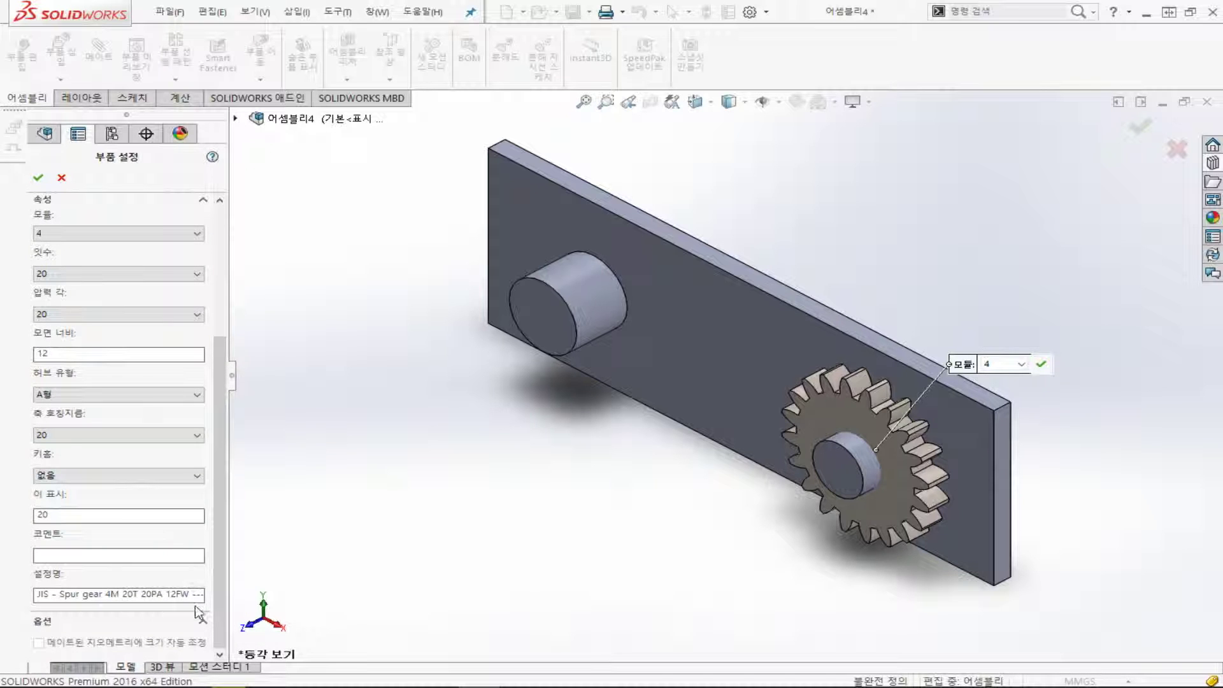
scroll(224, 401, "up", 5)
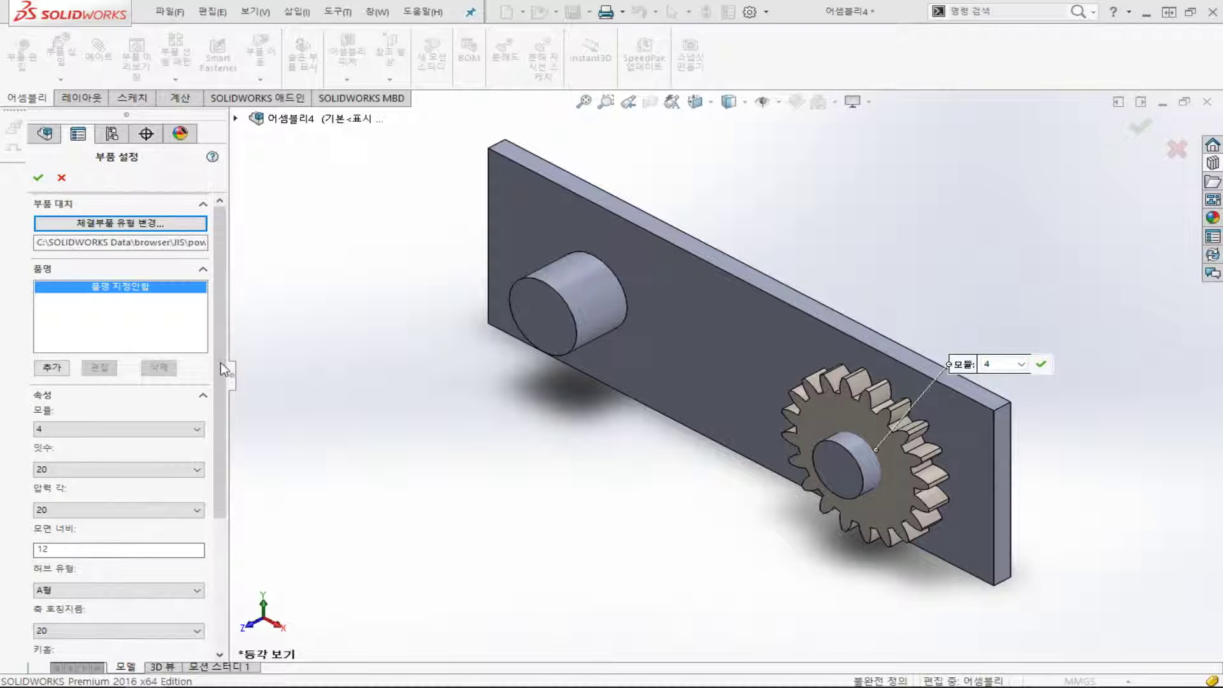
scroll(217, 306, "down", 1)
scroll(217, 306, "down", 2)
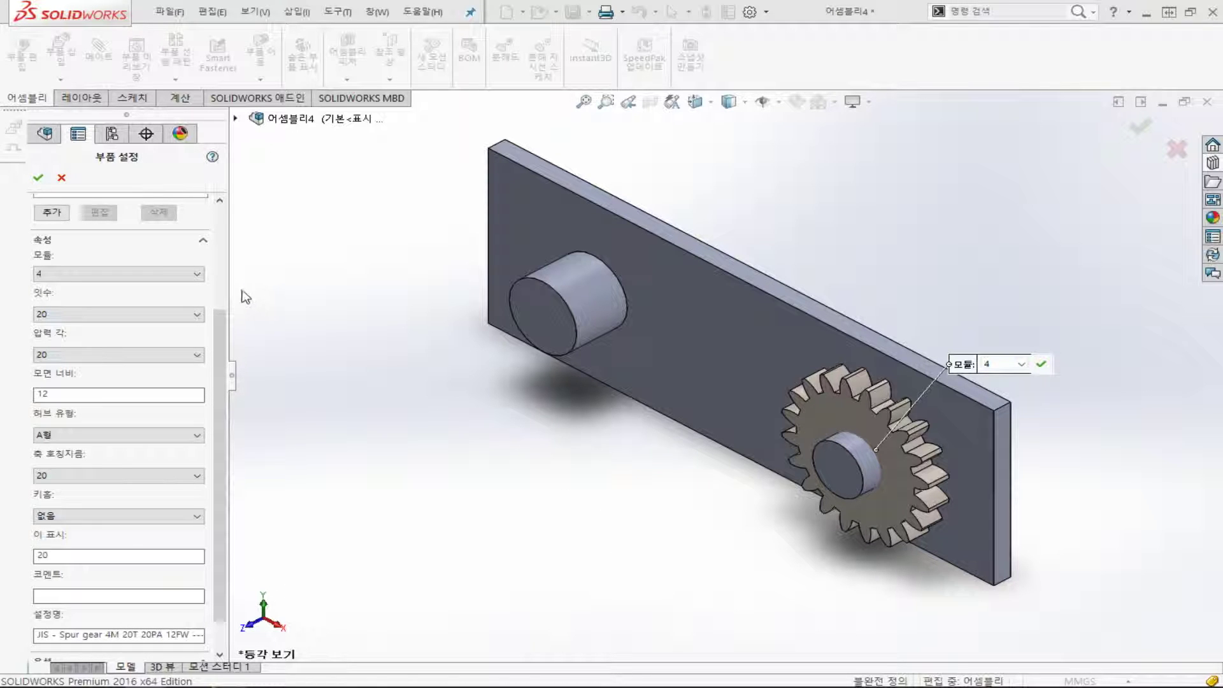
left_click(136, 275)
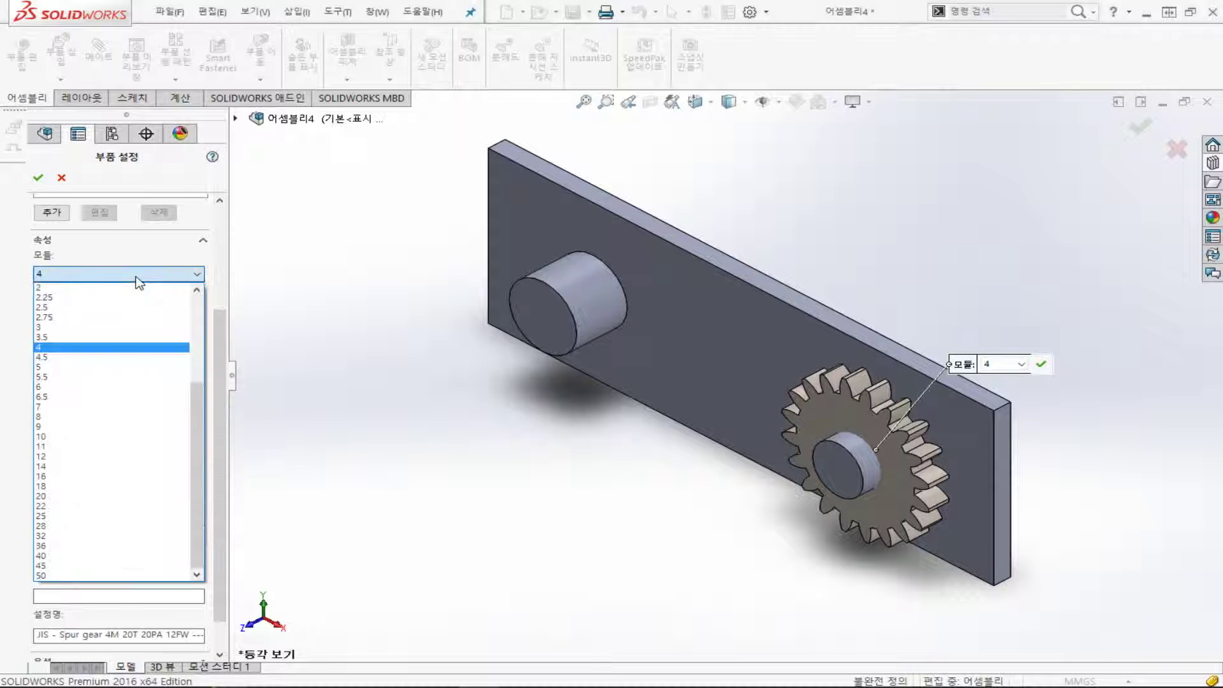
left_click(109, 408)
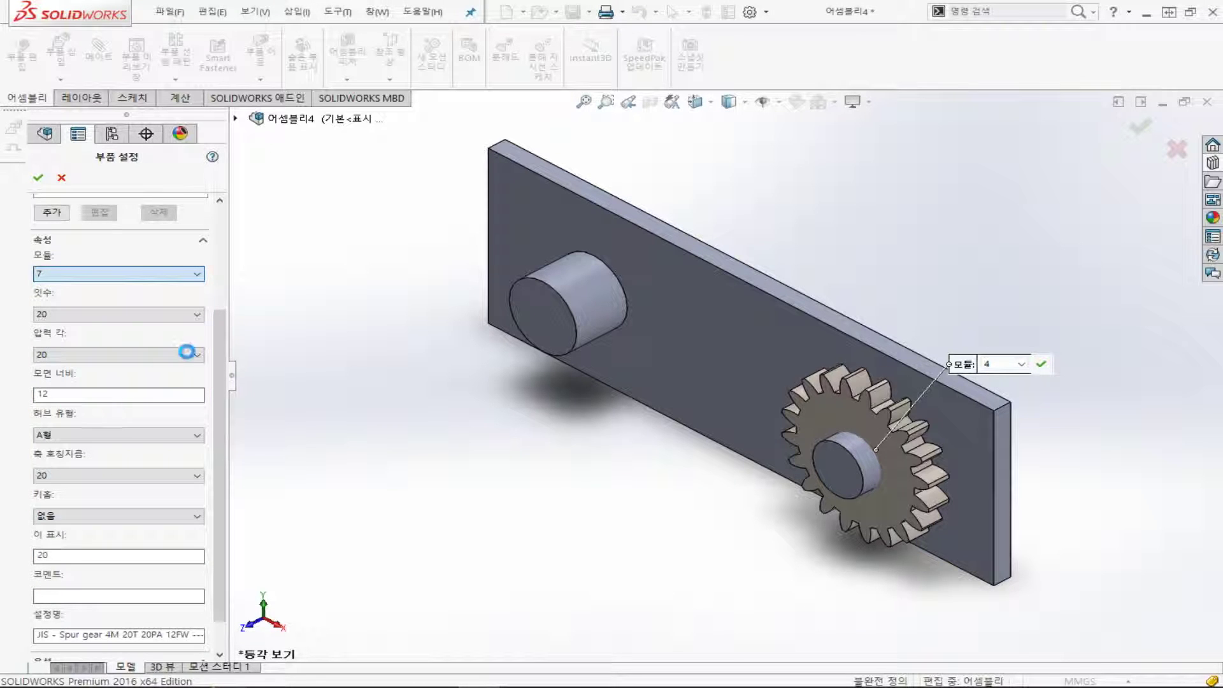
left_click(174, 315)
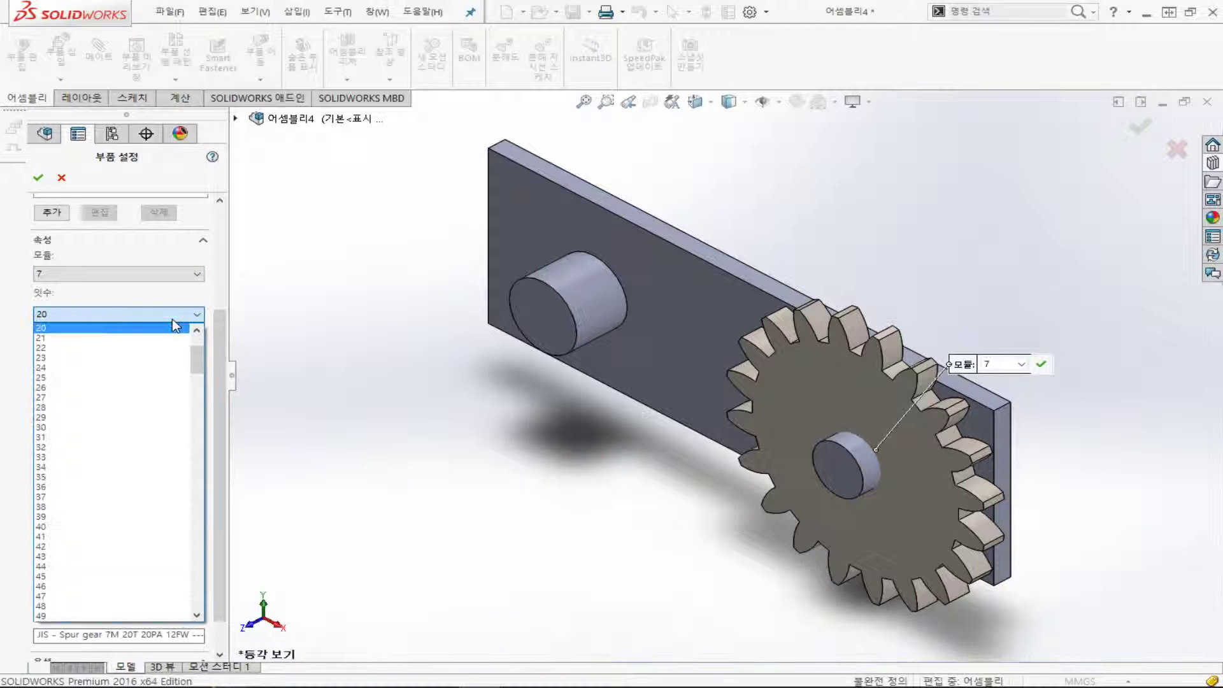
left_click(137, 393)
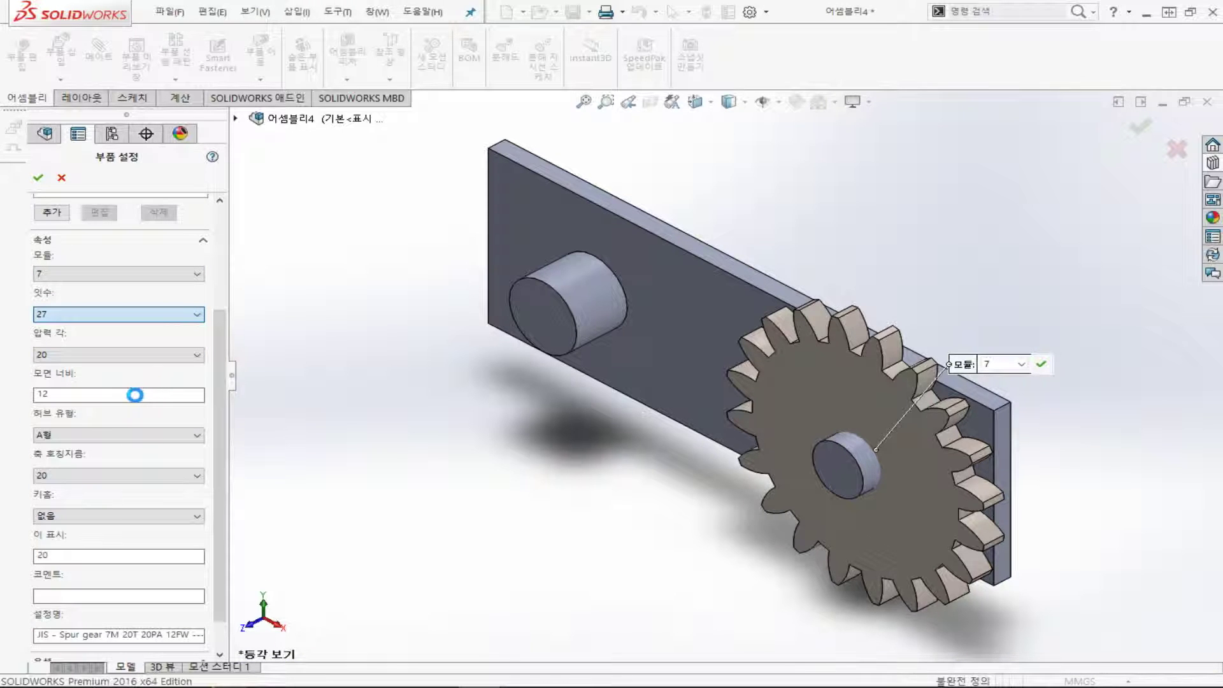
left_click(142, 356)
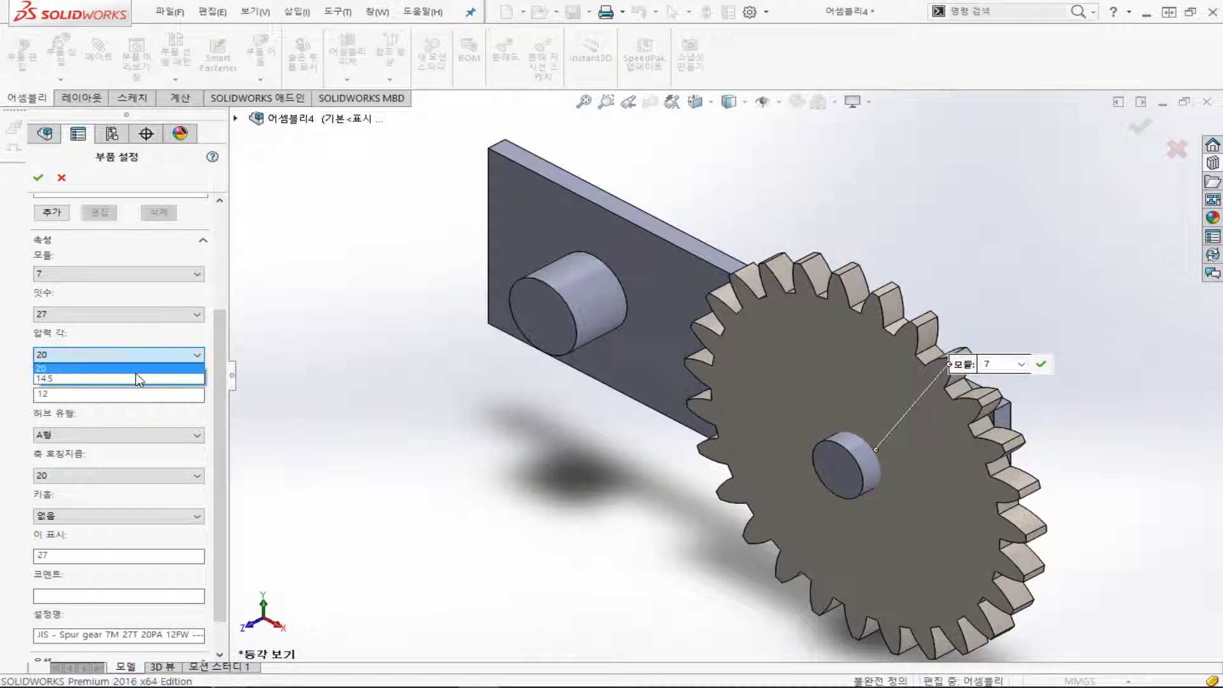
left_click(131, 379)
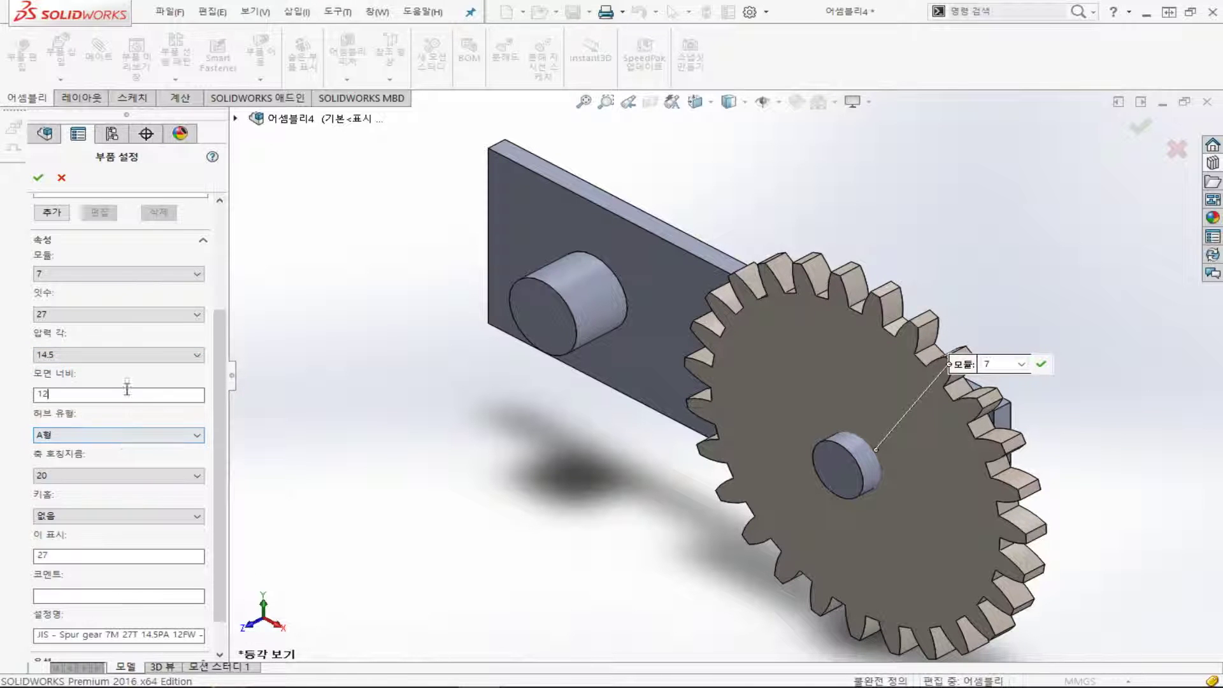
double_click(126, 393)
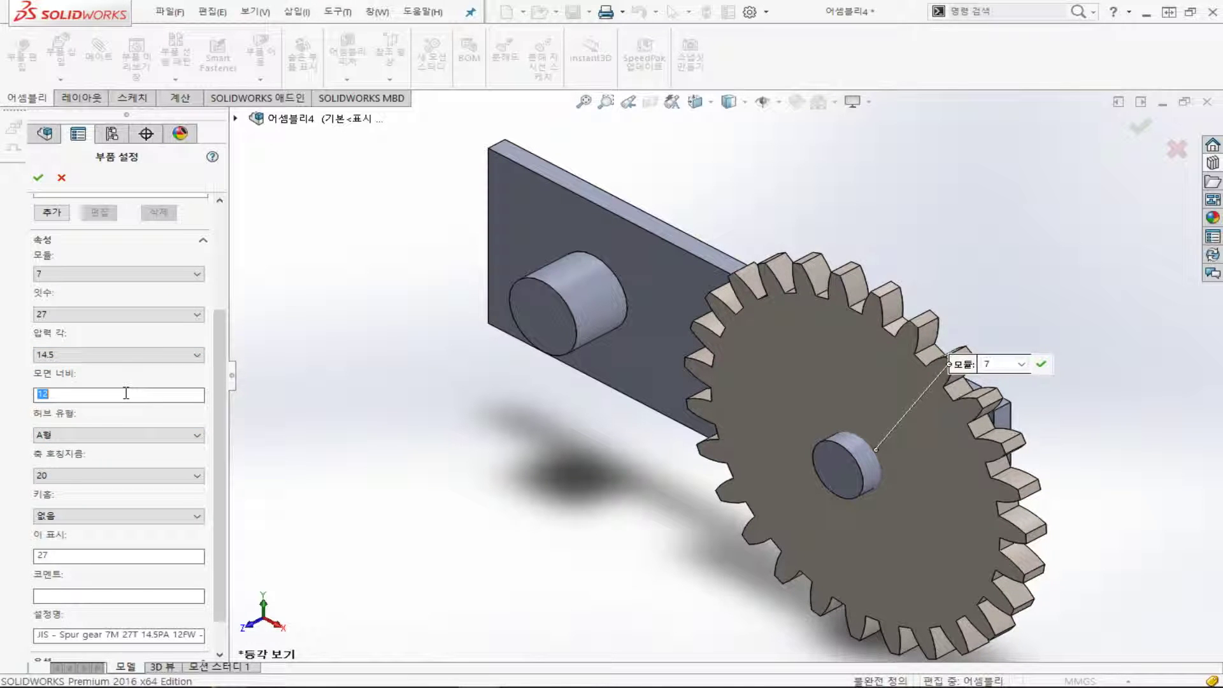
type("20")
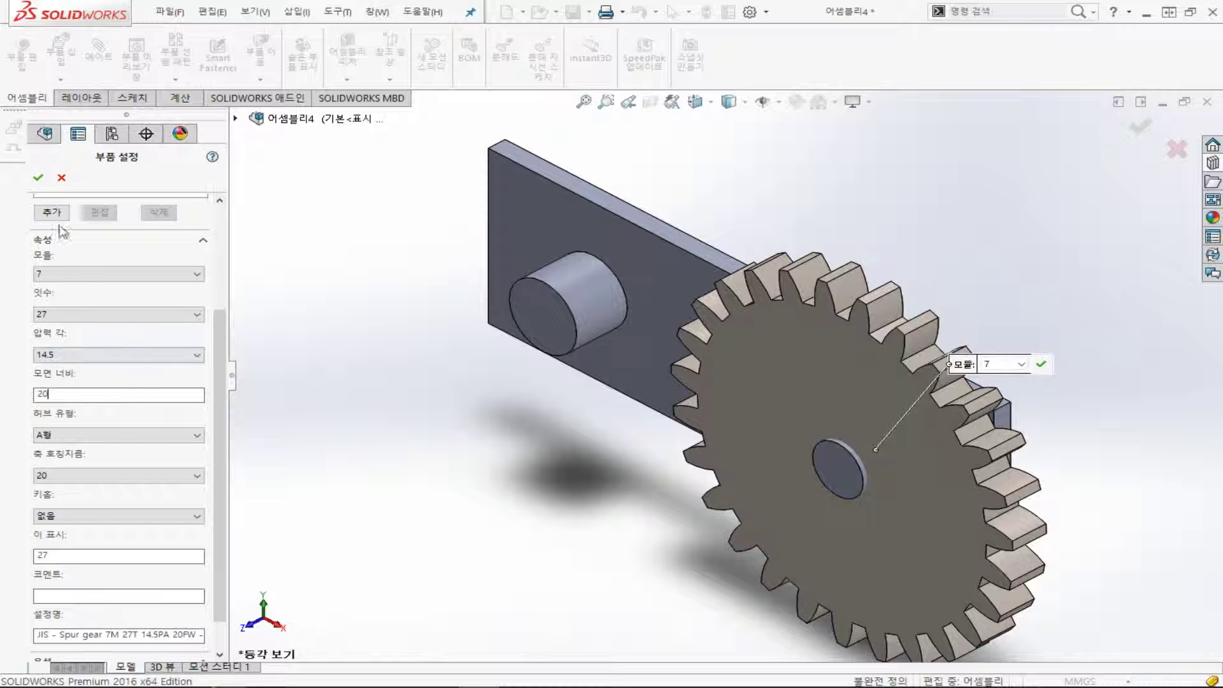
left_click(38, 178)
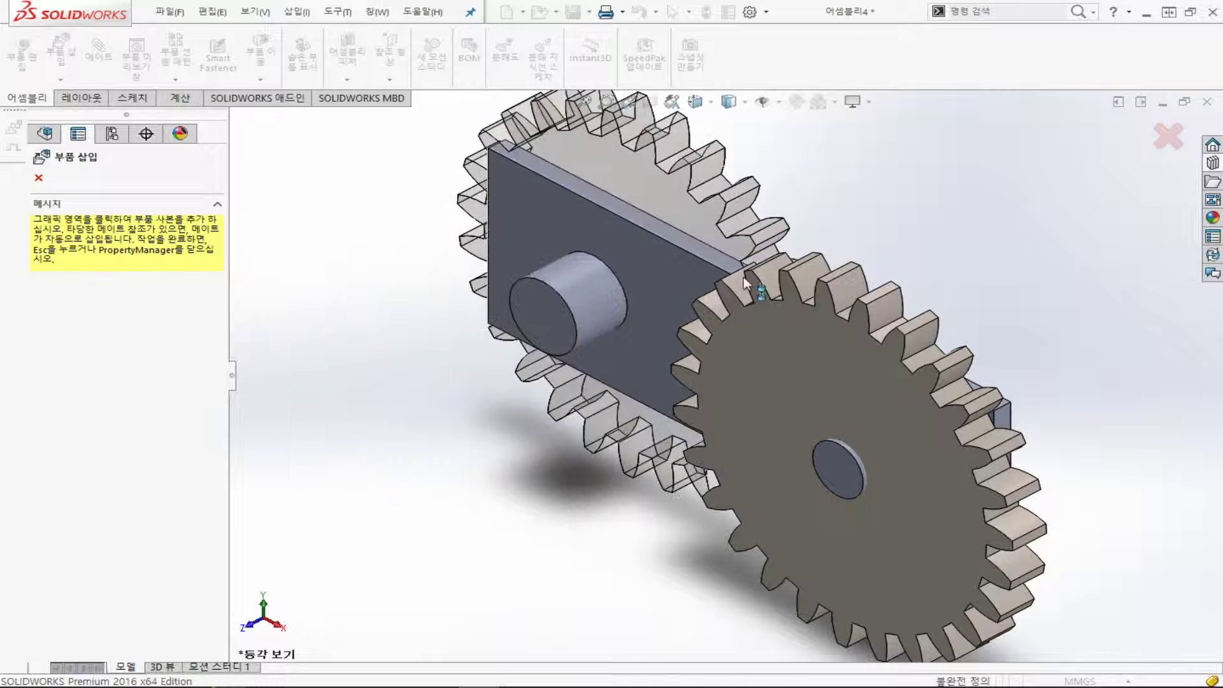
Stop the repeat insertion and drop another JIS spur gear onto the left boss
left_click(1172, 130)
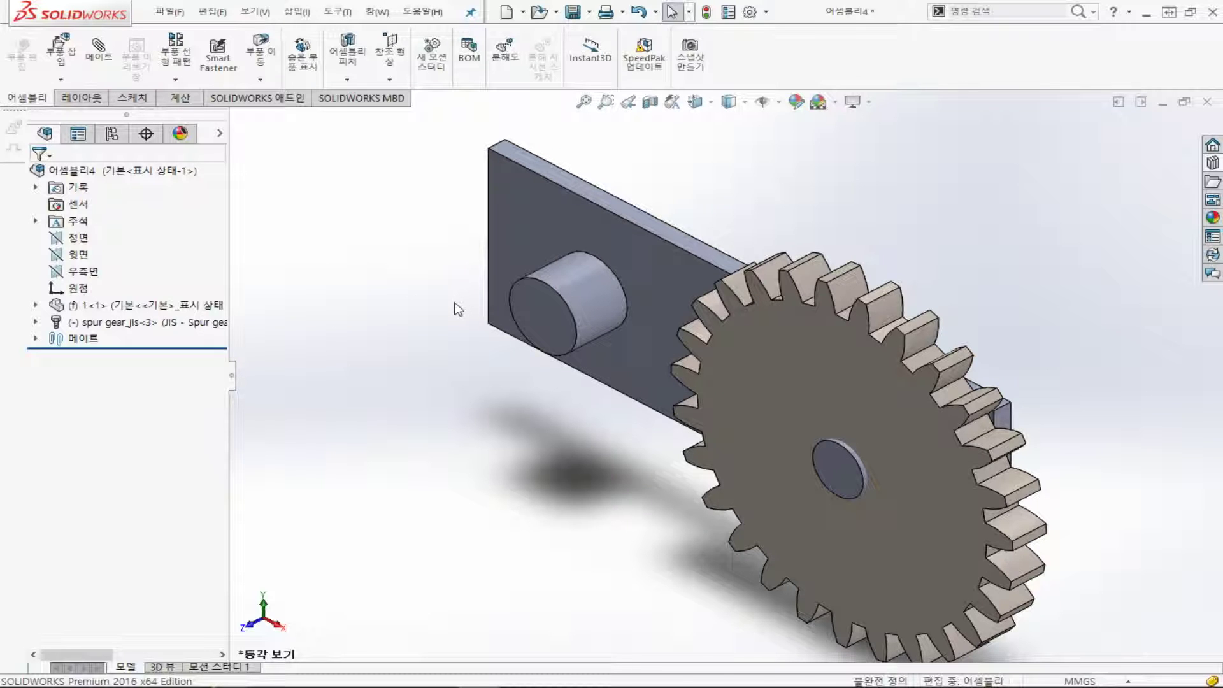
left_click(1212, 181)
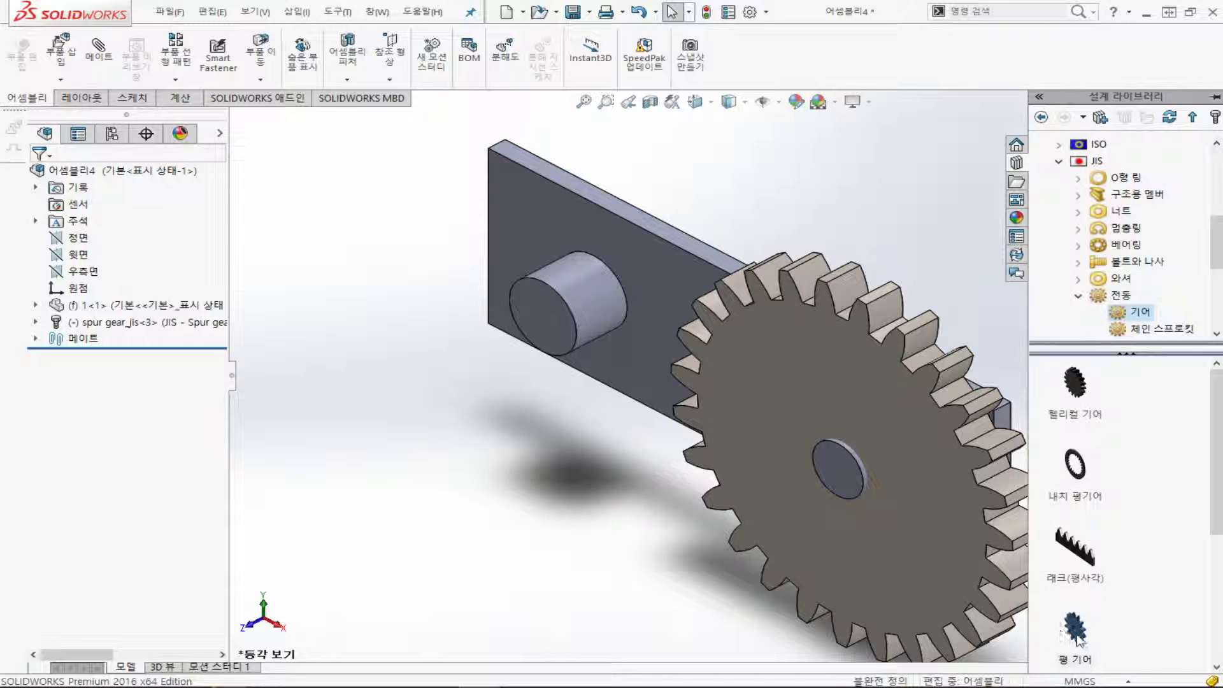
mouse_move(1075, 639)
left_mouse_down()
mouse_move(565, 306)
mouse_move(588, 302)
mouse_move(569, 327)
mouse_move(609, 306)
mouse_move(551, 325)
left_mouse_up()
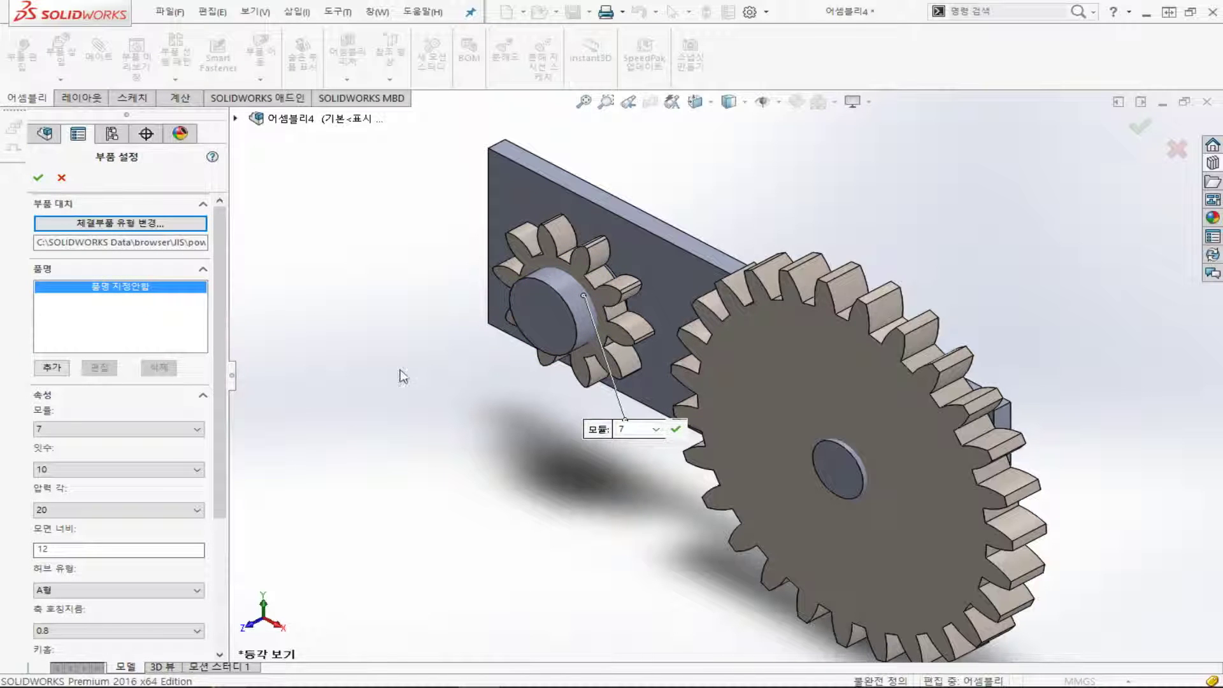
Set the new gear's module to 7 and its tooth count to 25
scroll(171, 290, "down", 2)
scroll(170, 289, "down", 4)
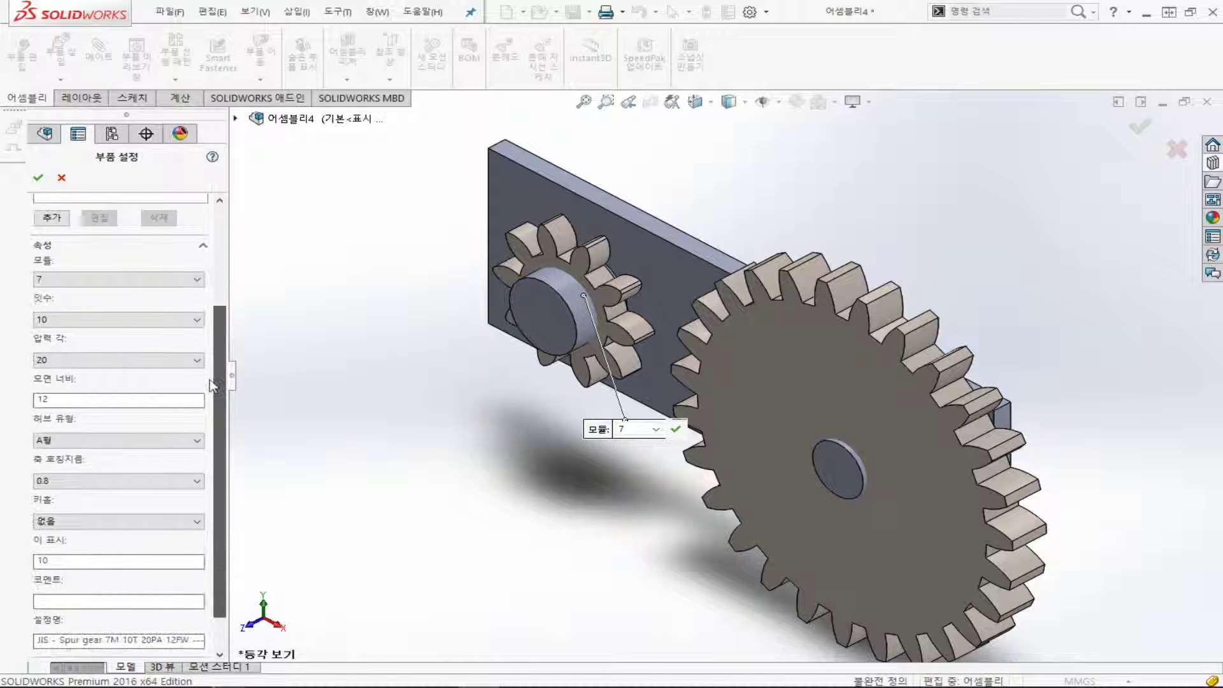
left_click(171, 280)
left_click(167, 283)
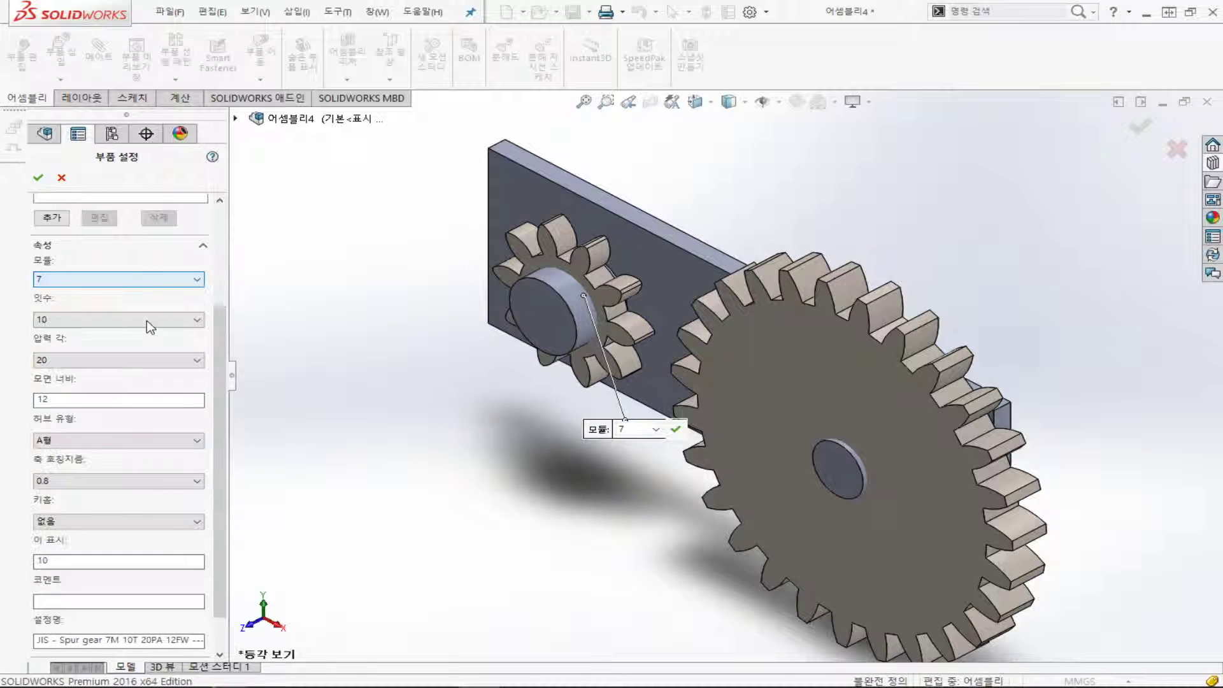
left_click(147, 320)
left_click(115, 482)
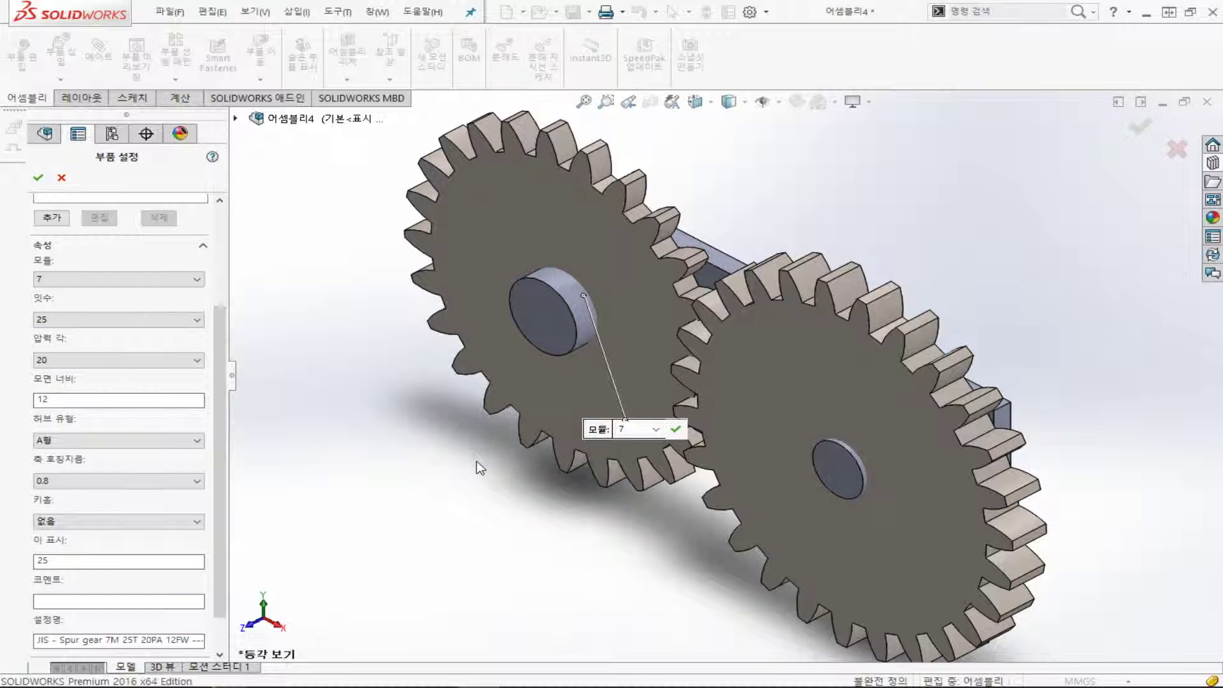
In front view, change the left gear to 23 teeth and move the module callout above it
key("ctrl+1")
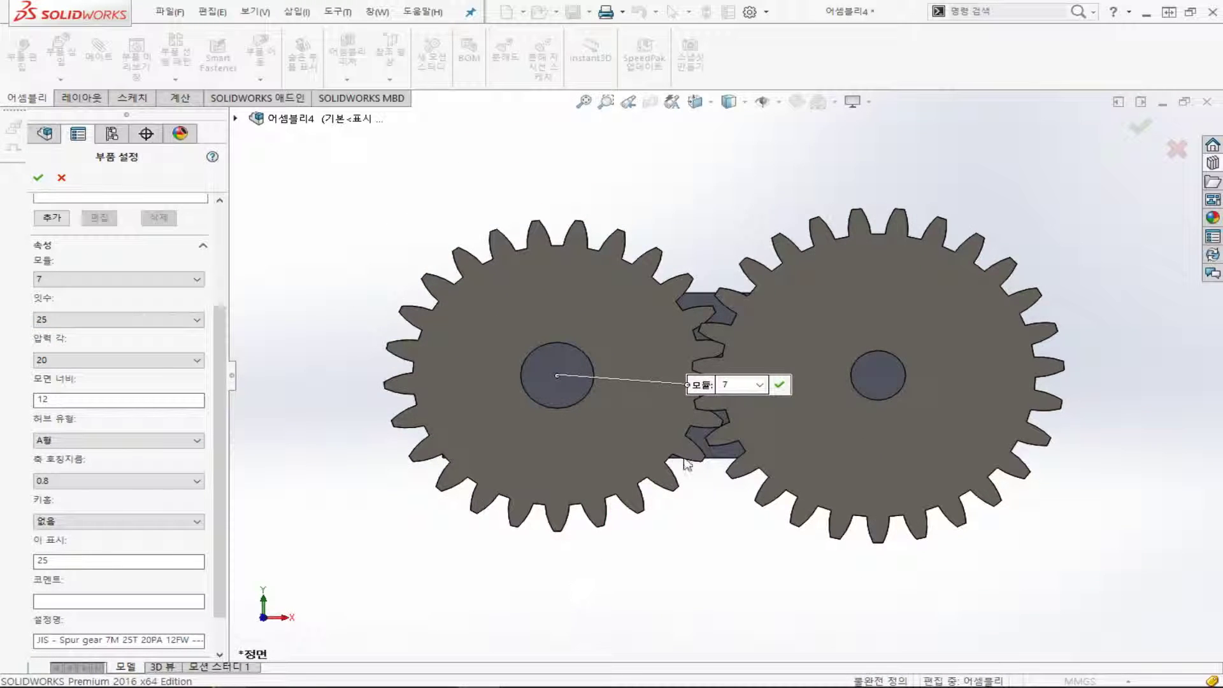
scroll(735, 422, "down", 3)
left_click(152, 322)
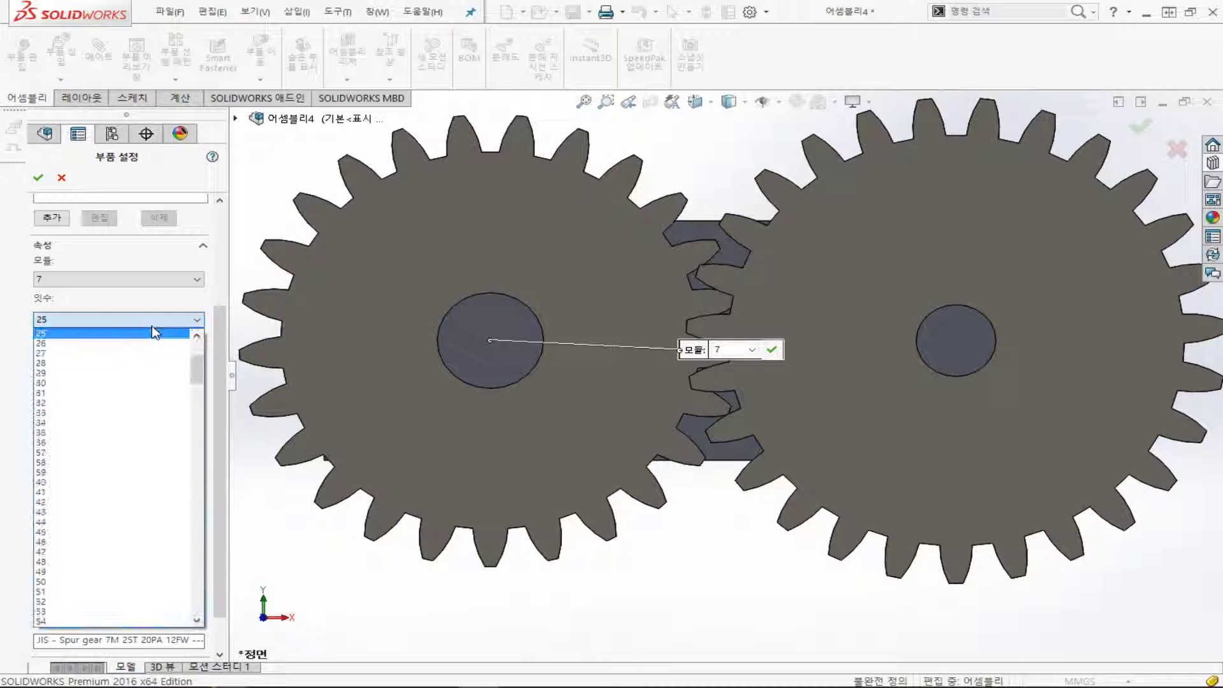
scroll(178, 344, "up", 1)
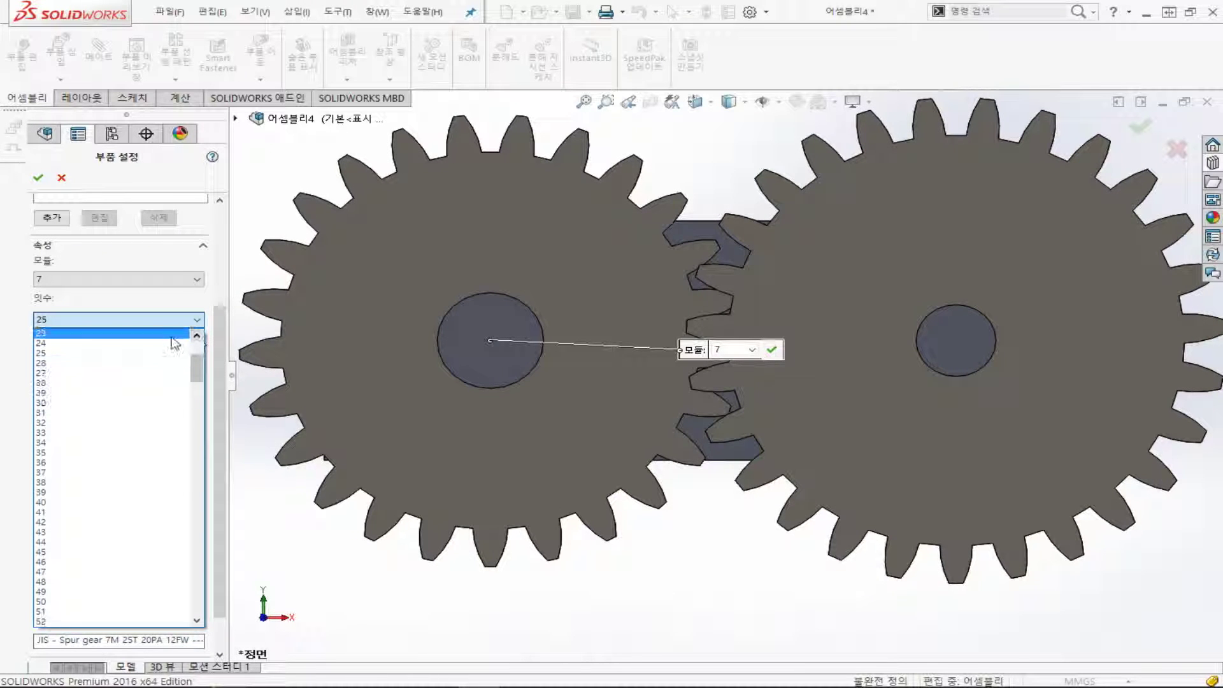
left_click(172, 335)
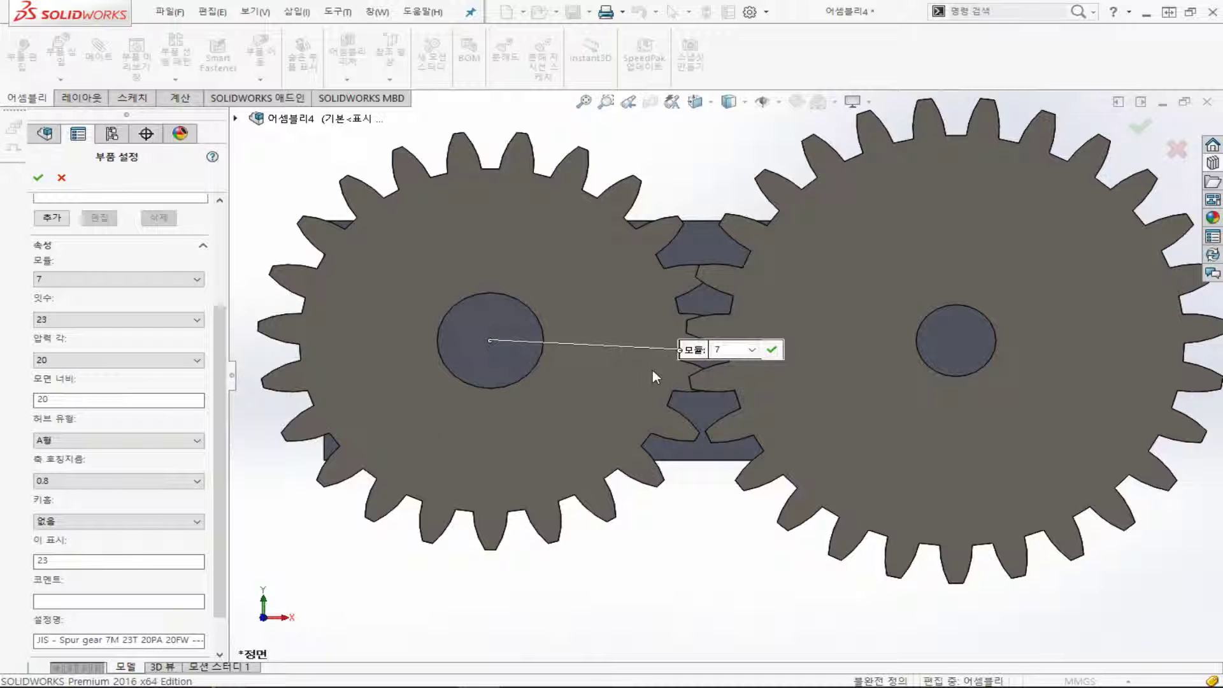
left_click_drag(693, 349, 566, 162)
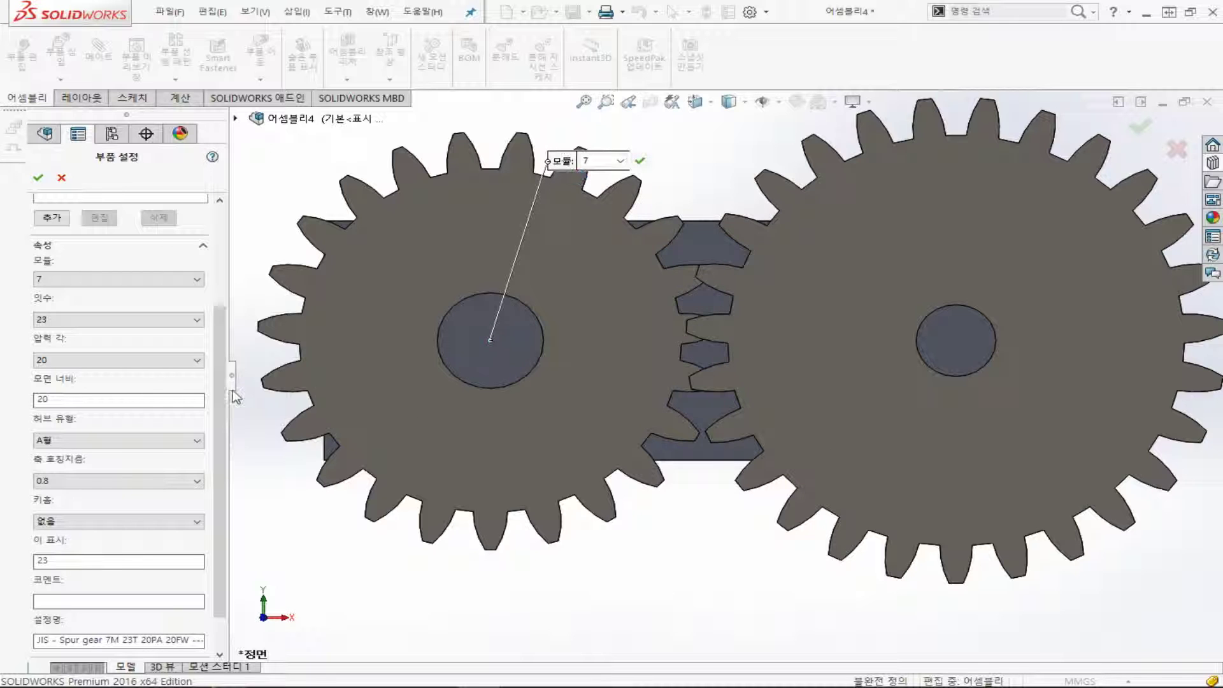
scroll(214, 319, "up", 2)
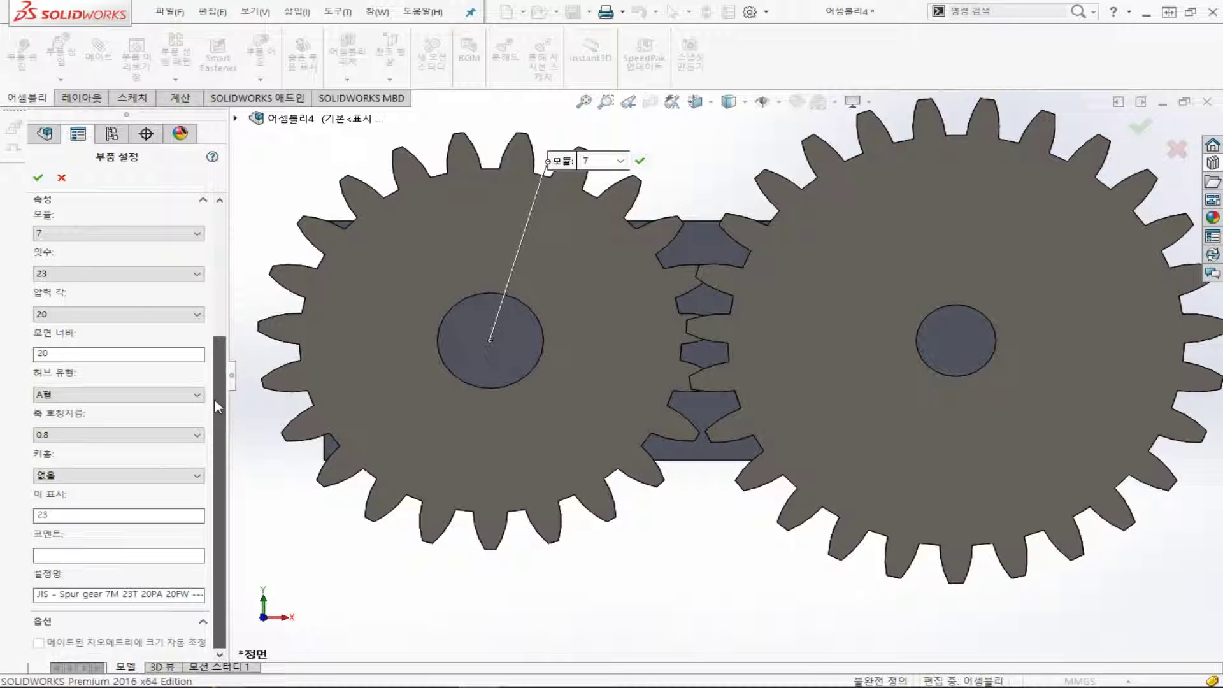
scroll(214, 254, "up", 1)
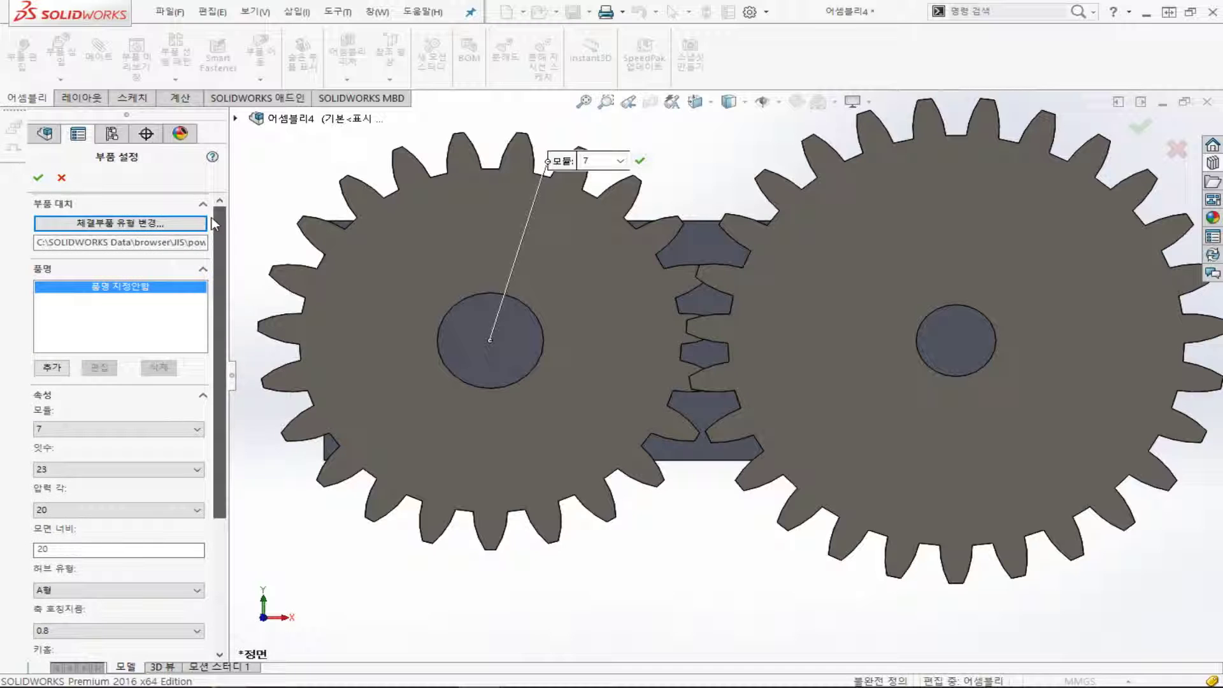
Accept the left gear's settings and delete the rack gear from the assembly
left_click(38, 178)
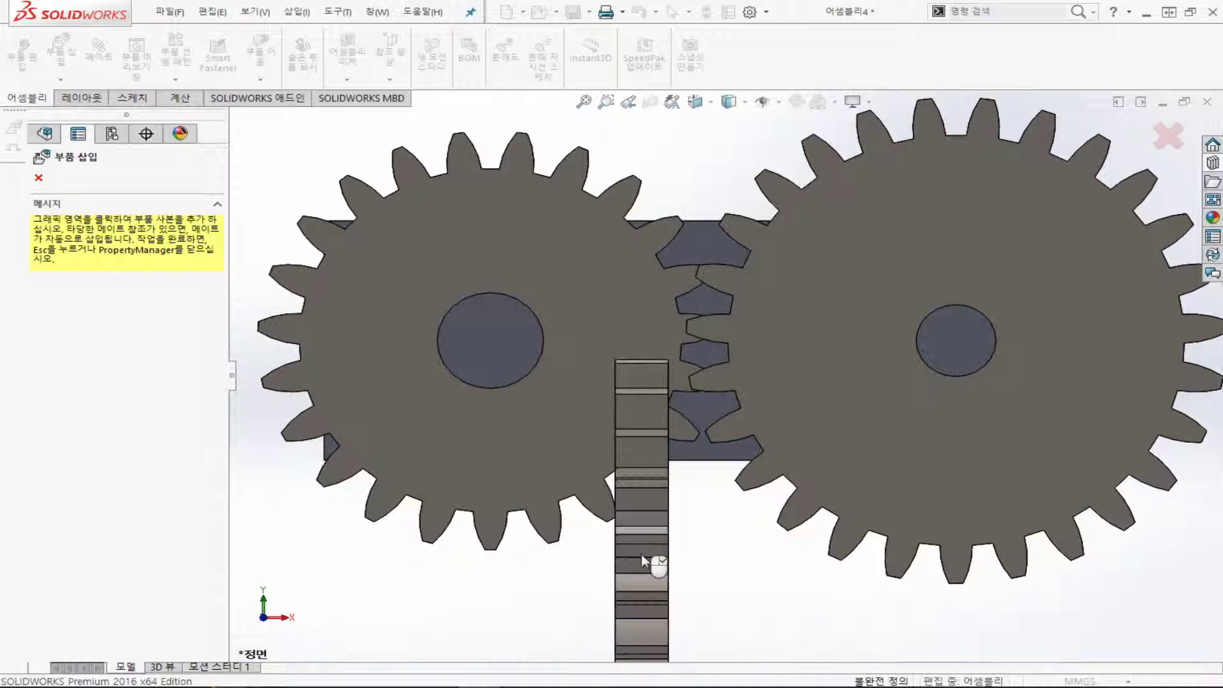
left_click(235, 187)
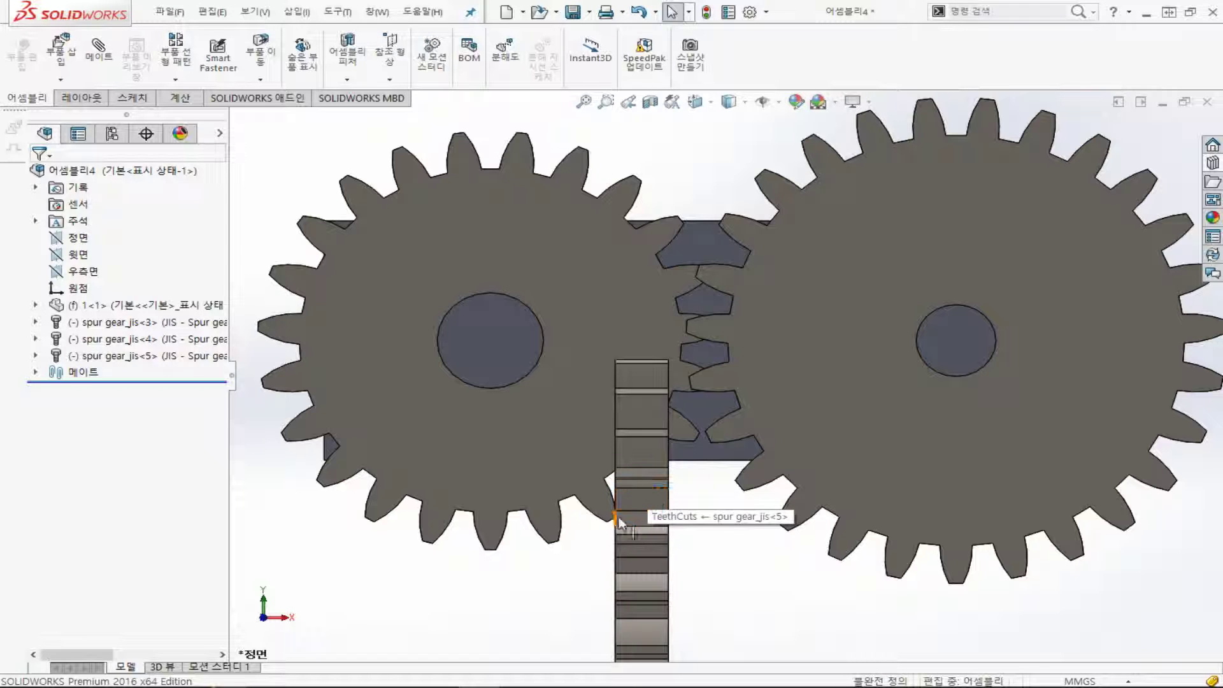
left_click(637, 522)
key("Delete")
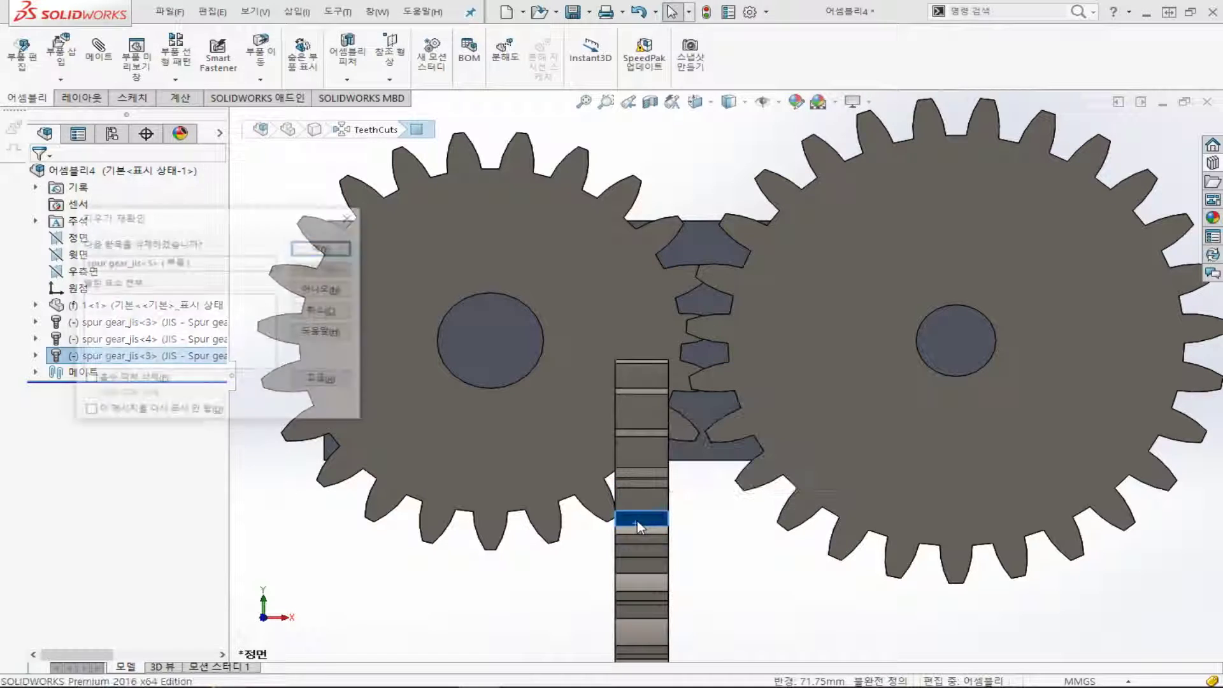
key("Return")
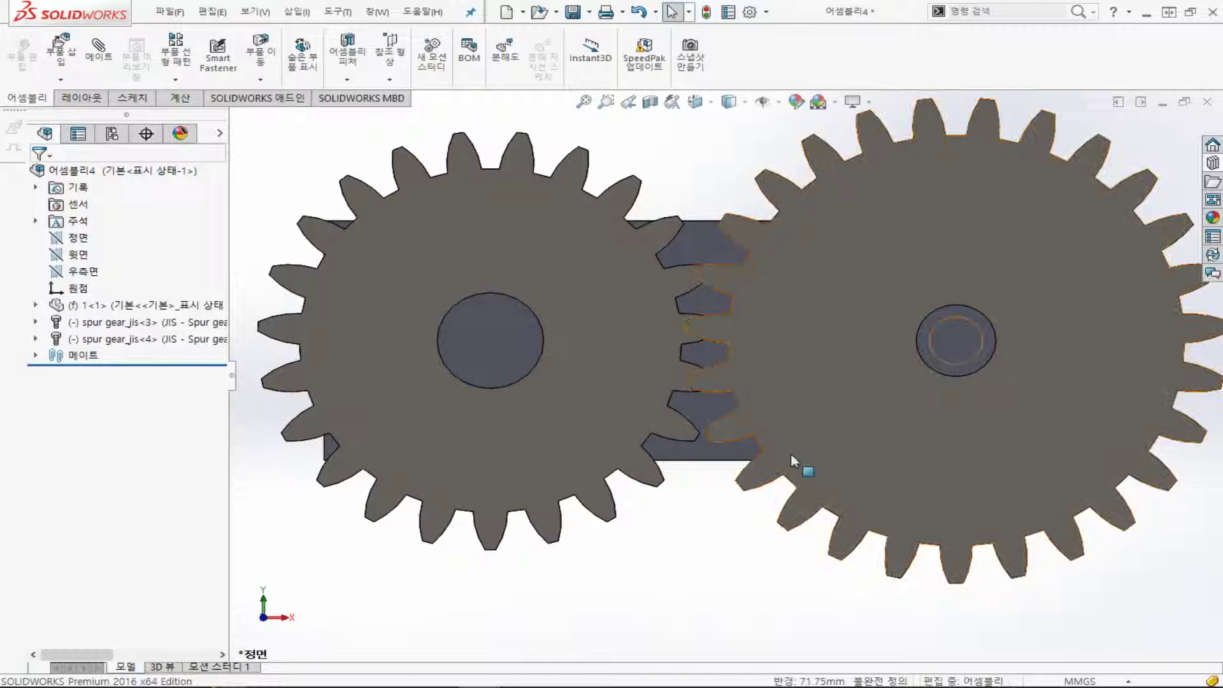
Rotate and shift both spur gears so their teeth mesh, viewed from the front
left_click_drag(804, 415, 751, 383)
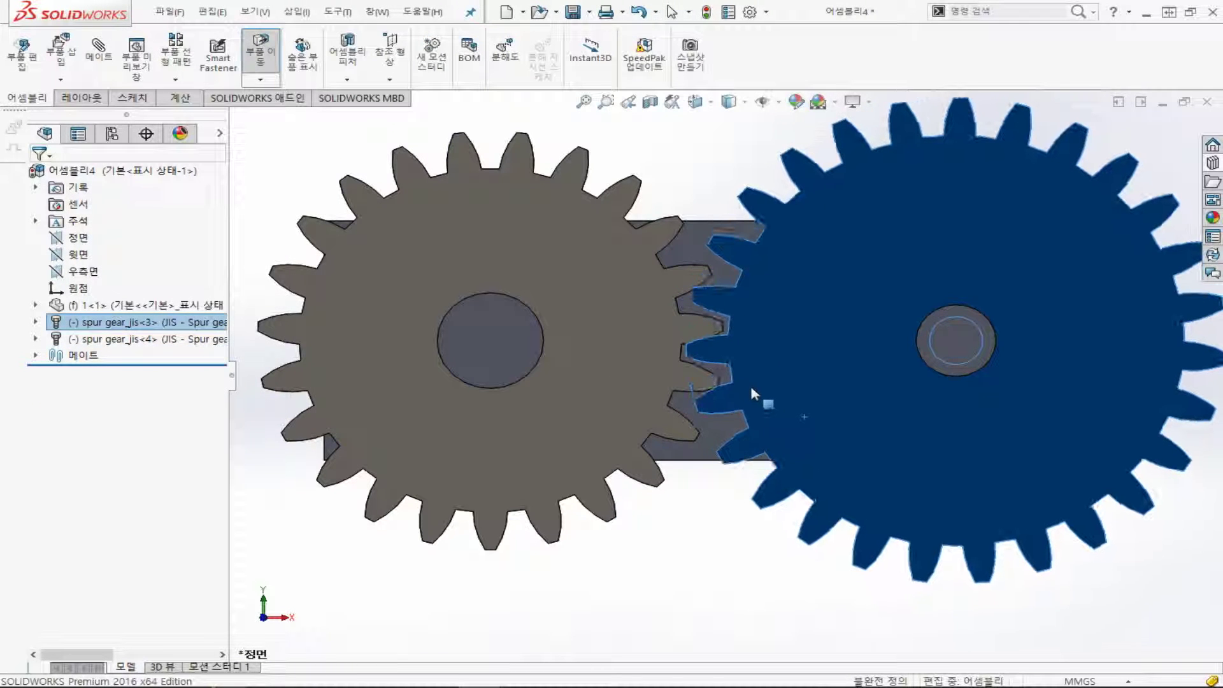
mouse_move(739, 413)
middle_mouse_down()
mouse_move(726, 348)
mouse_move(730, 384)
middle_mouse_up()
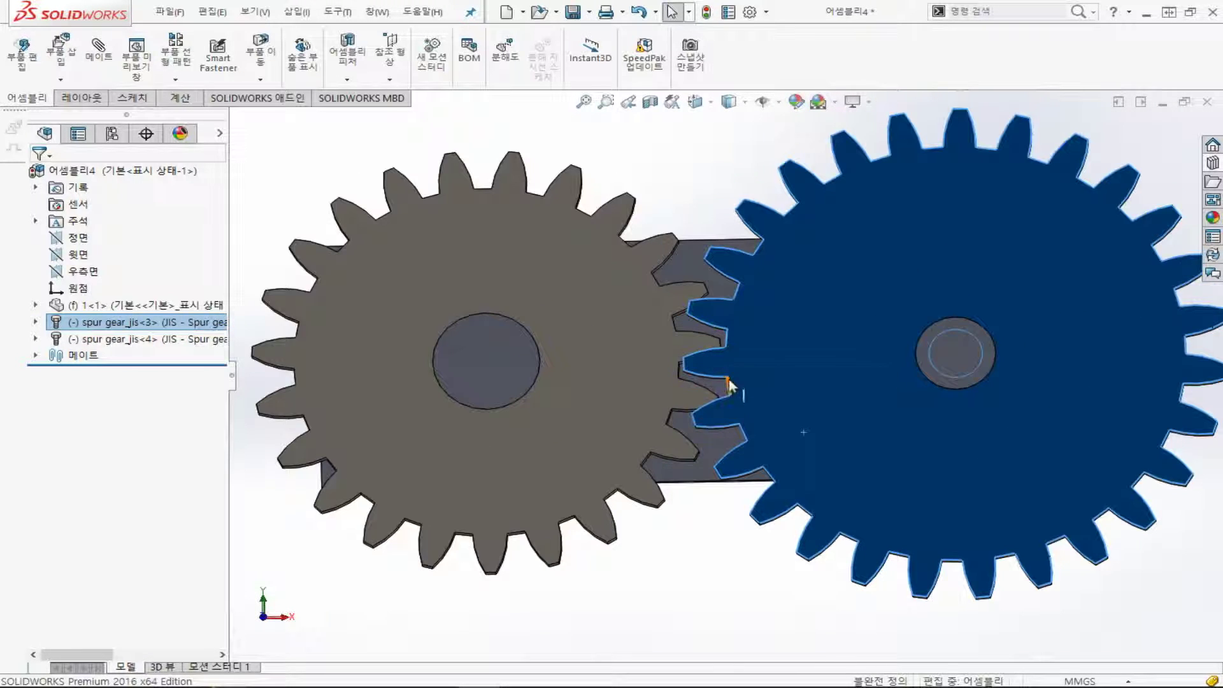
scroll(701, 383, "down", 2)
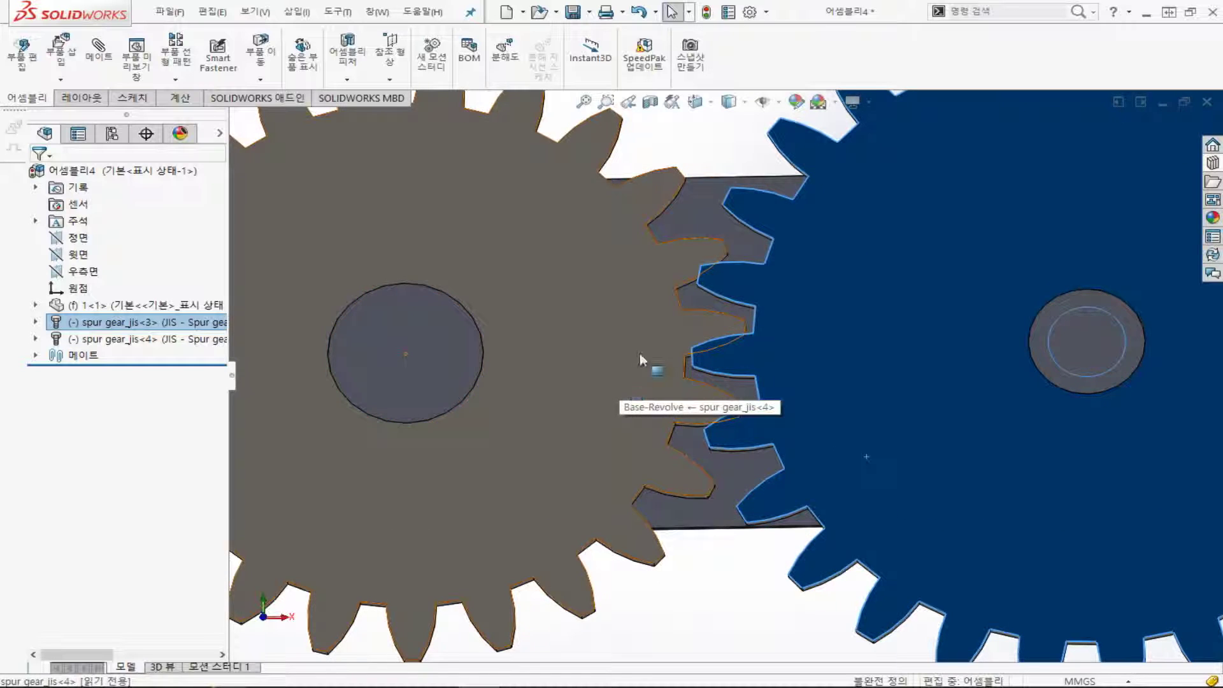
left_click_drag(639, 357, 643, 349)
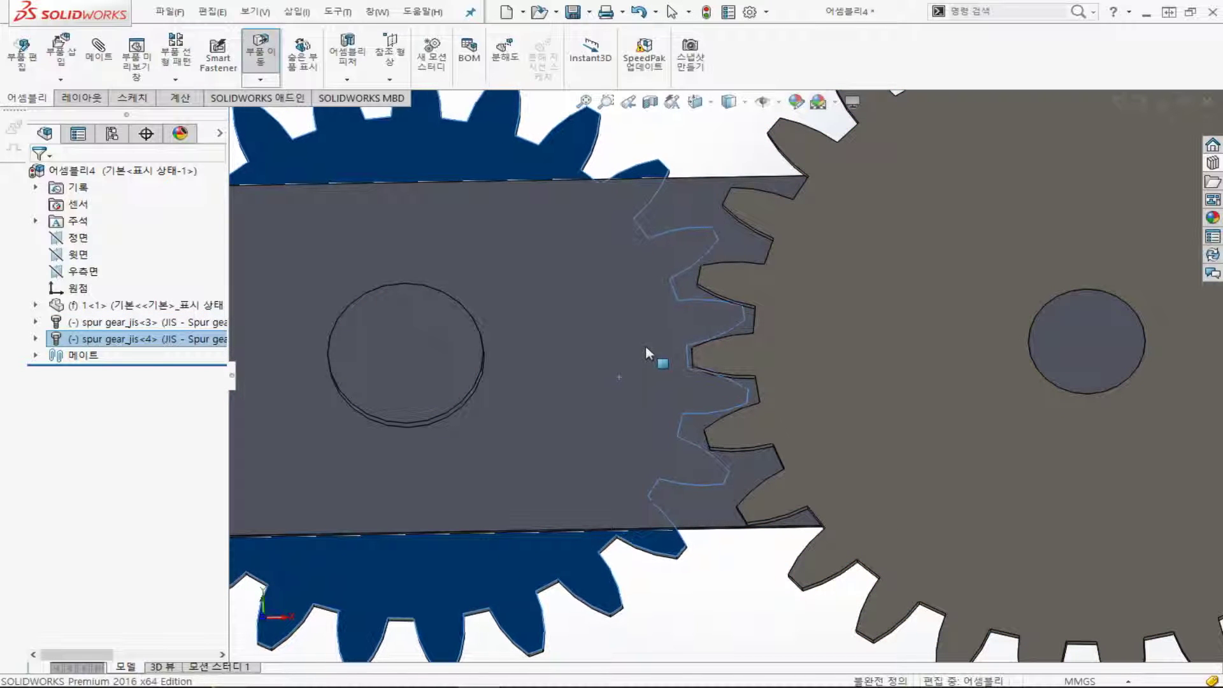
key("Escape")
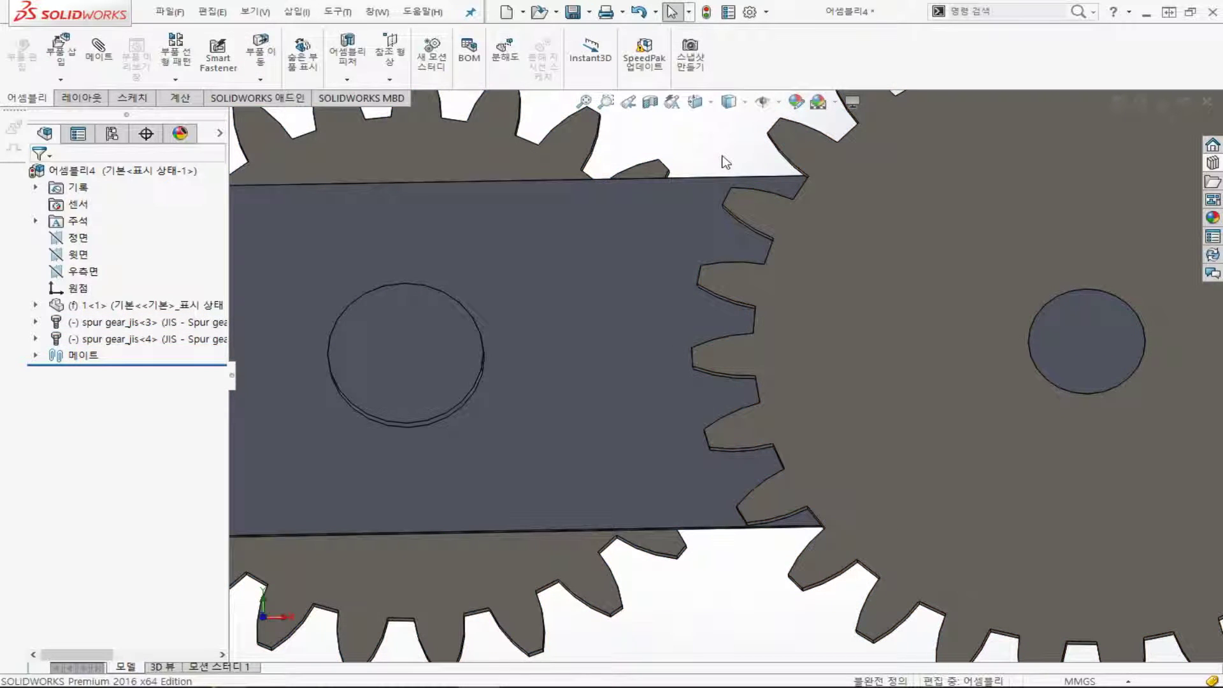
key("ctrl+1")
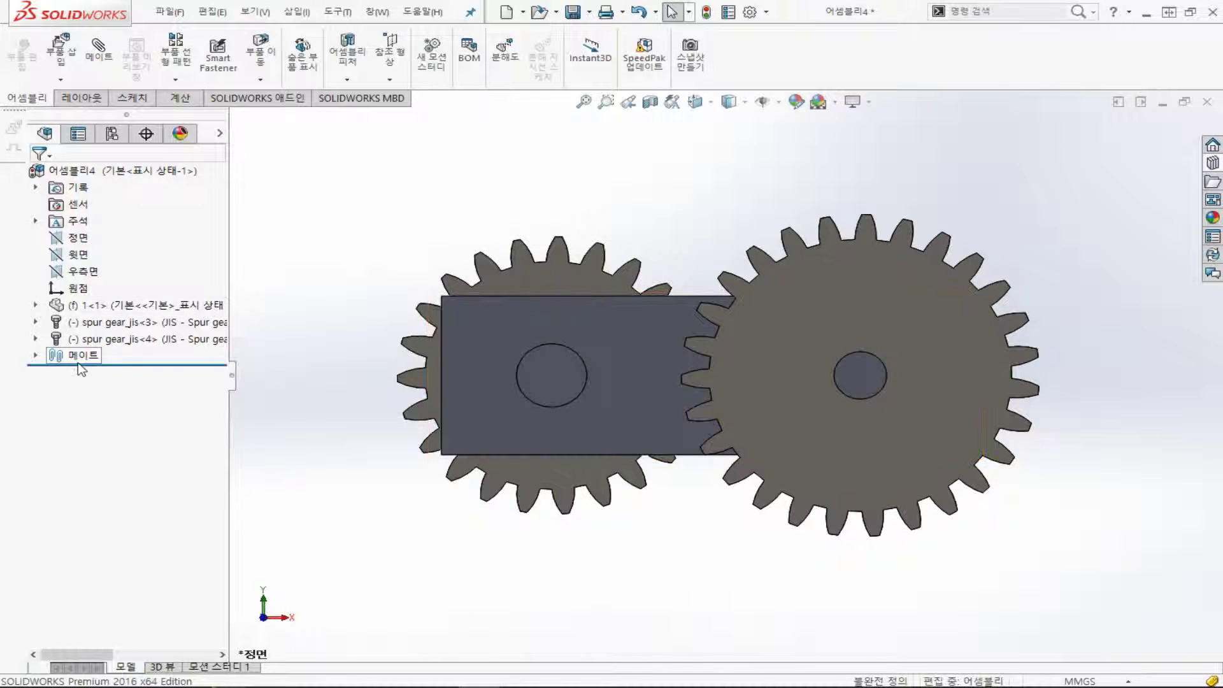
Mate the gear face of spur gear_jis<4> coincident with the block face
left_click(35, 357)
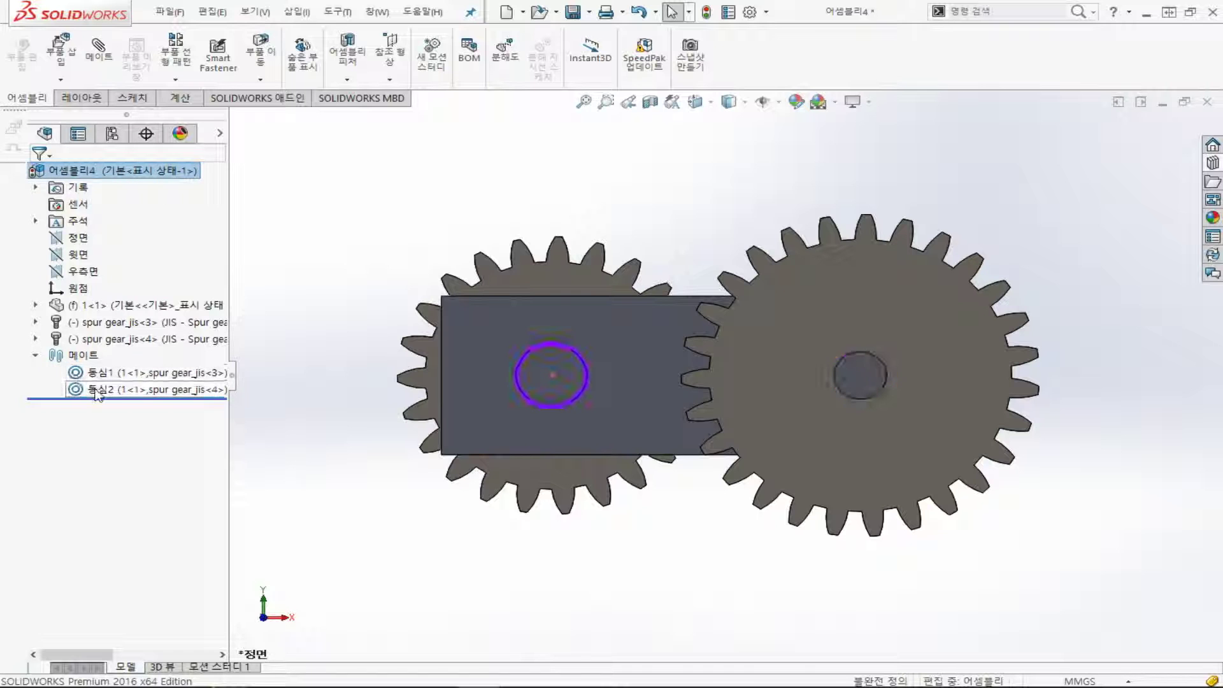
middle_click_drag(566, 516, 576, 479)
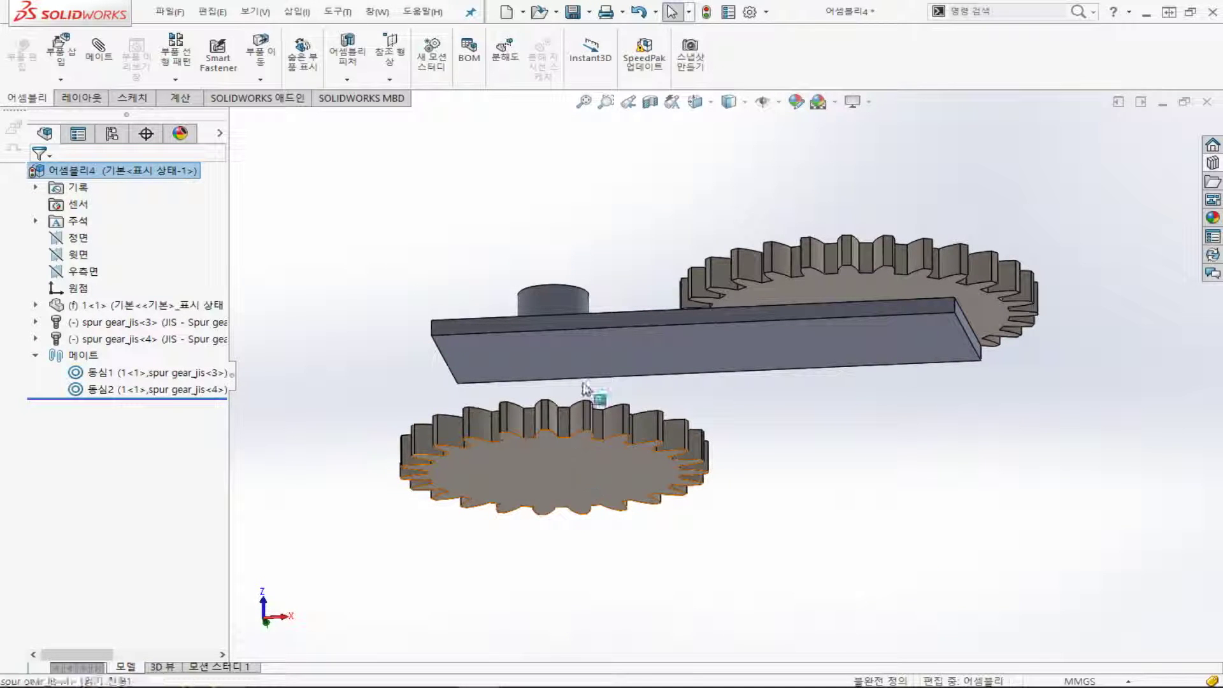
left_click(577, 479)
middle_click_drag(573, 169, 555, 481)
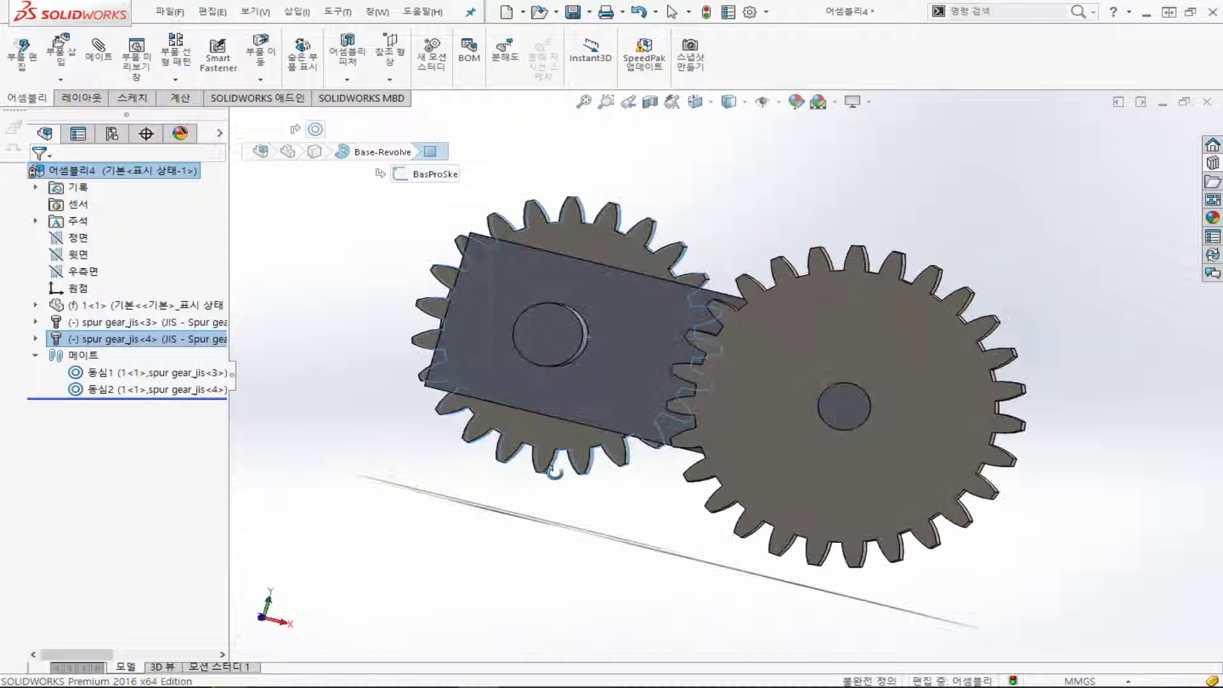
left_click(99, 54)
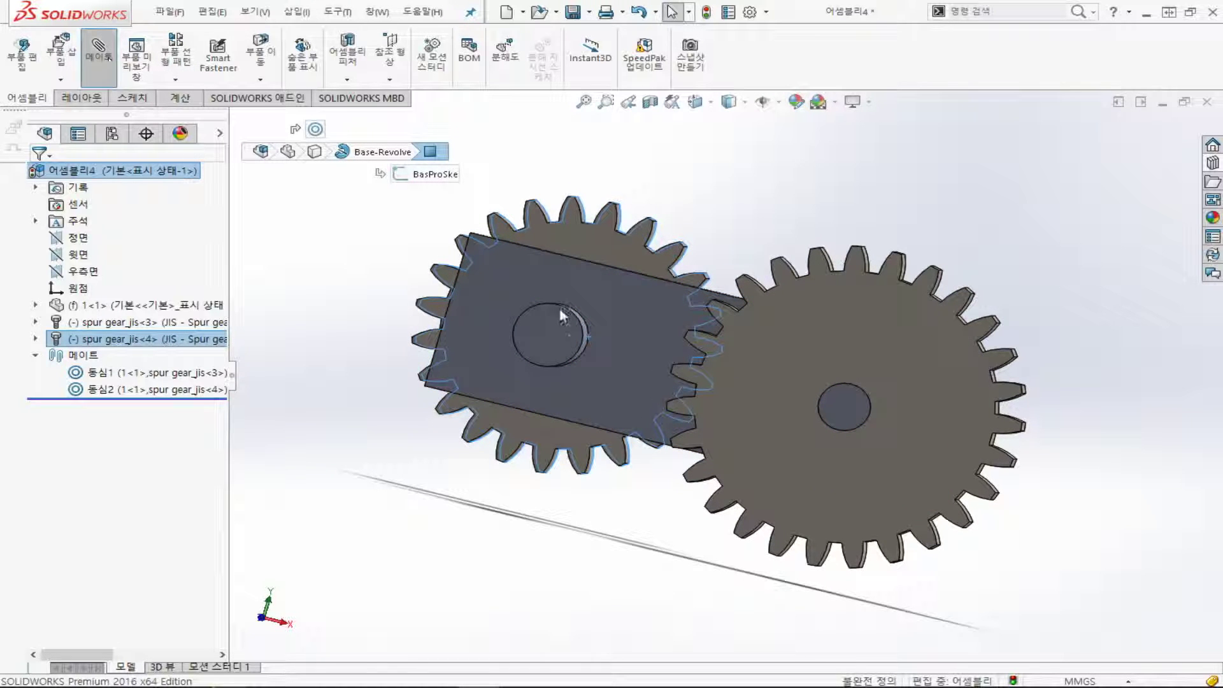
left_click(623, 320)
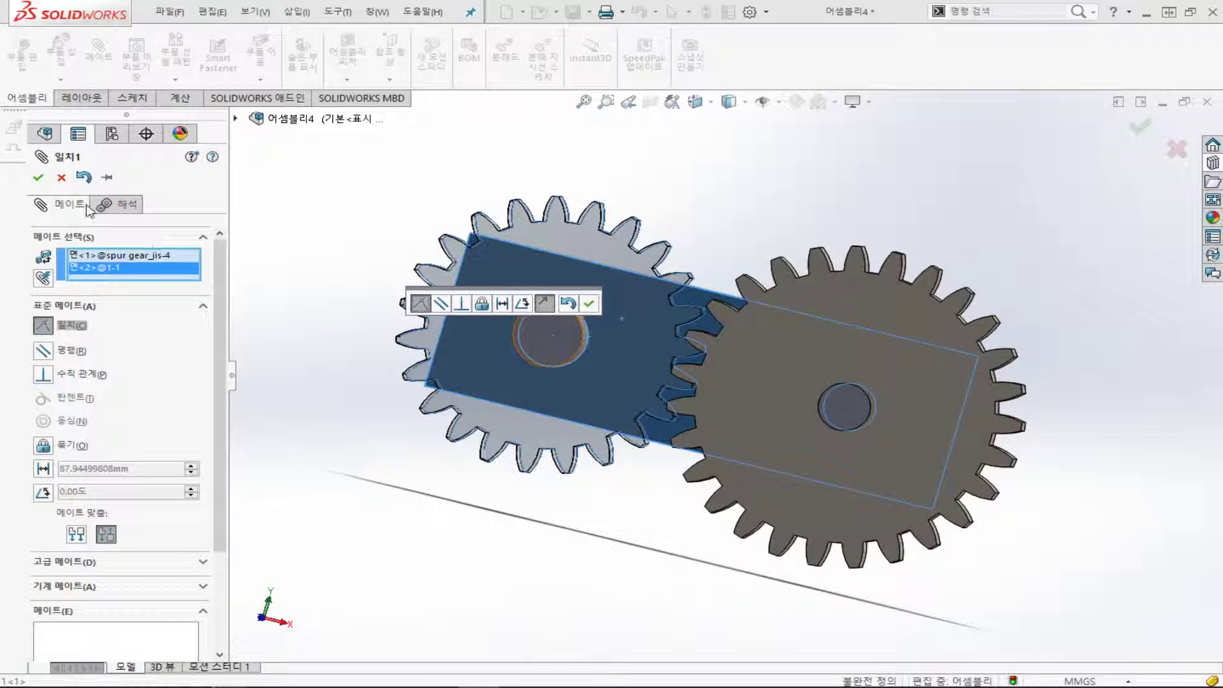
left_click(38, 177)
key("Escape")
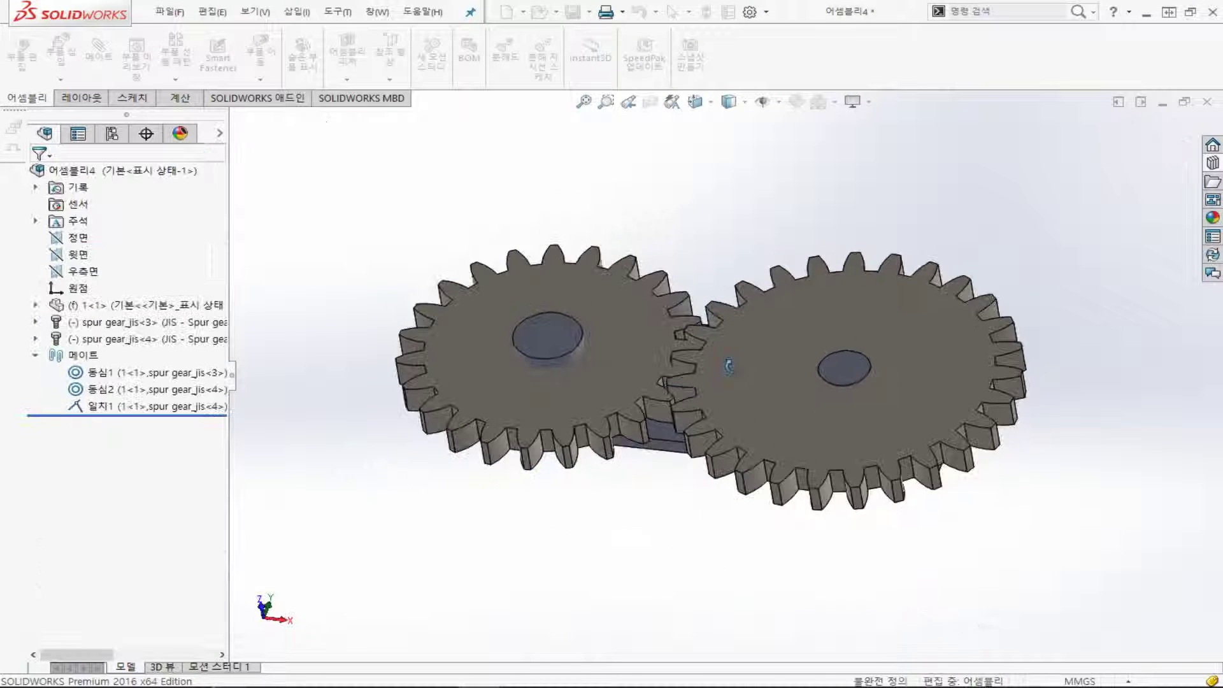
Orbit back to a face-on view, collapse the mates list and select spur gear_jis<4>
middle_click_drag(734, 490, 743, 158)
mouse_move(763, 347)
middle_mouse_down()
mouse_move(683, 499)
mouse_move(776, 561)
mouse_move(693, 396)
middle_mouse_up()
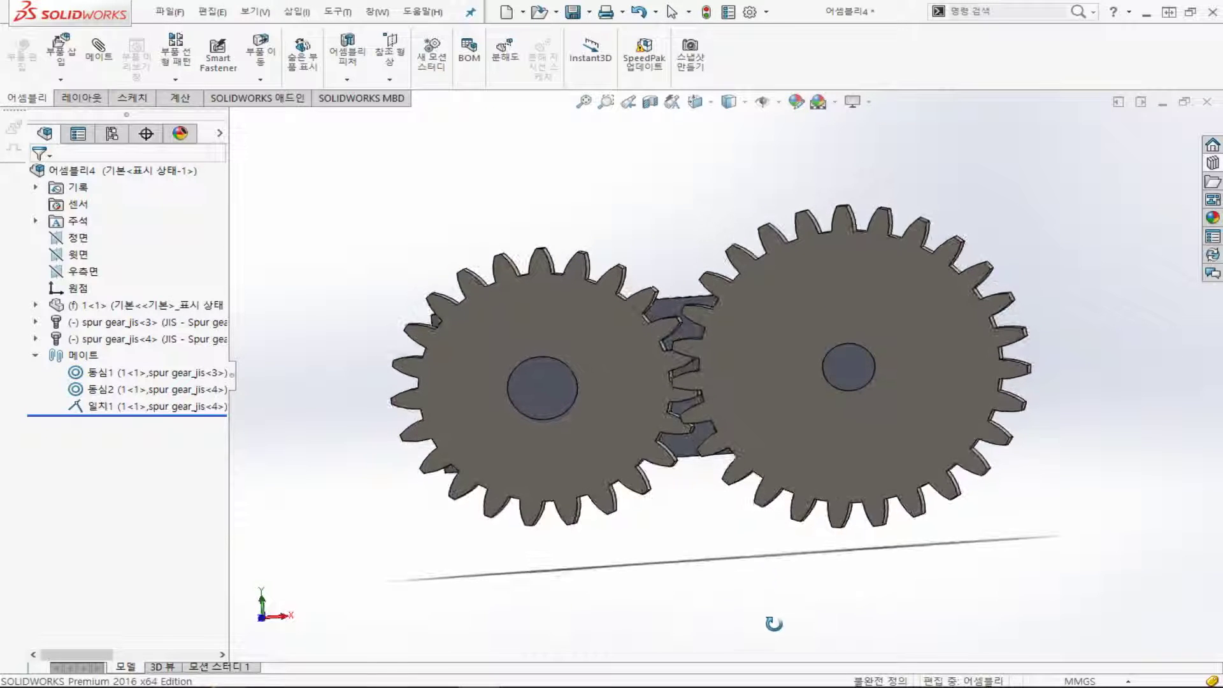
scroll(694, 397, "down", 1)
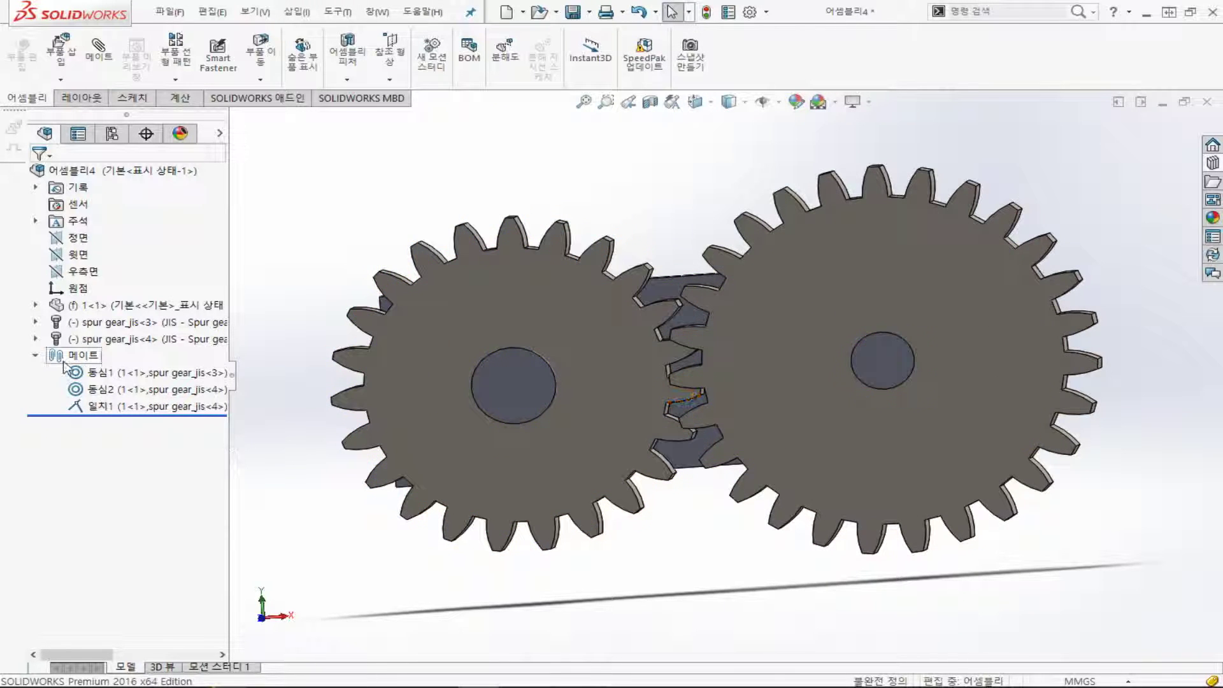
left_click(35, 355)
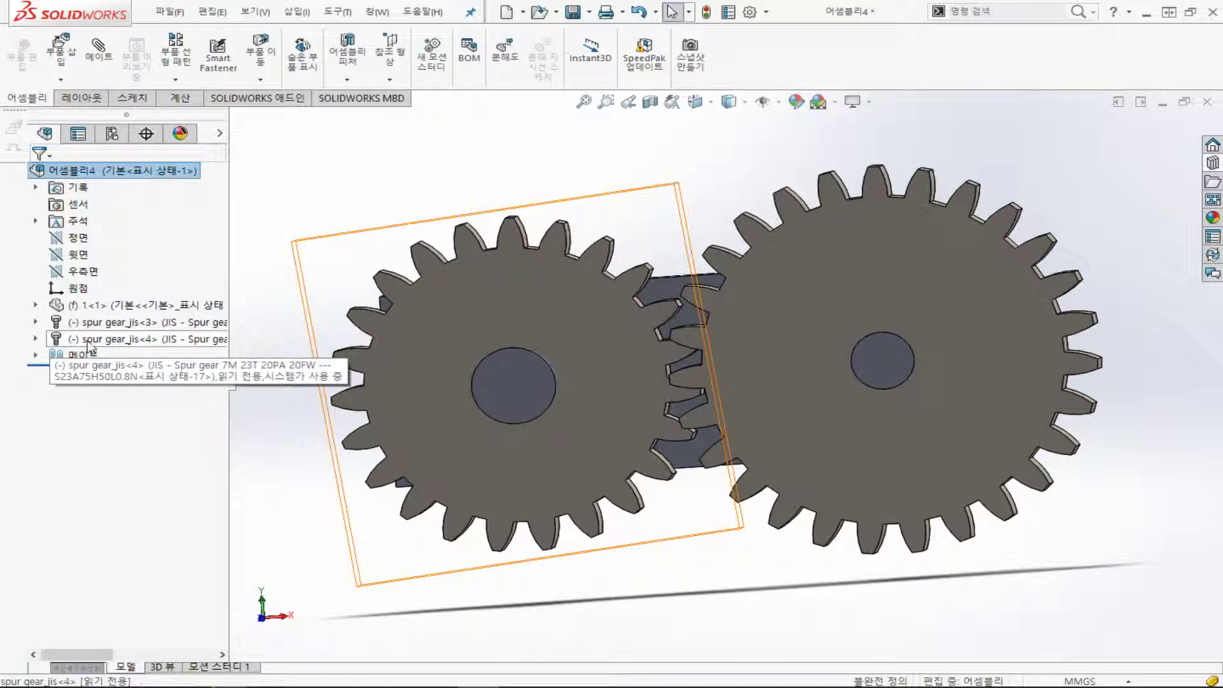
left_click(68, 341)
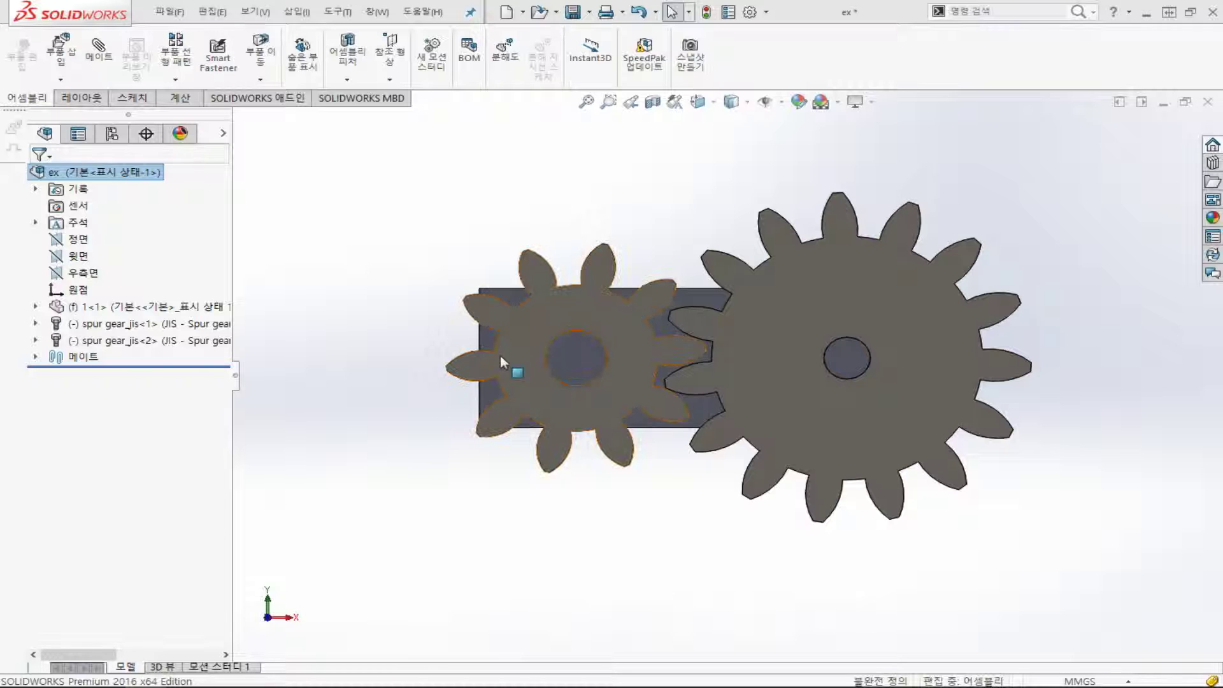
In the ex assembly, rotate the small gear and then the large gear about their centres
mouse_move(518, 327)
left_mouse_down()
mouse_move(518, 447)
mouse_move(602, 339)
mouse_move(532, 325)
mouse_move(513, 342)
left_mouse_up()
key("Escape")
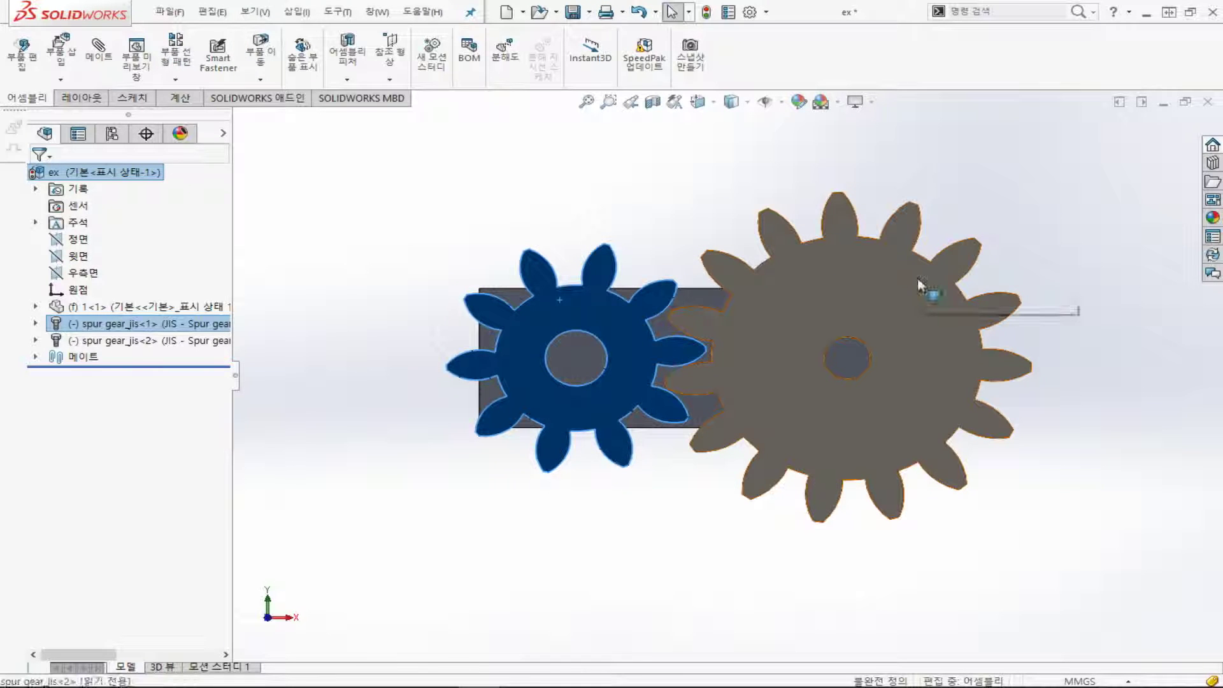
left_click(915, 276)
mouse_move(941, 472)
left_mouse_down()
mouse_move(874, 492)
mouse_move(839, 446)
mouse_move(947, 254)
mouse_move(857, 246)
mouse_move(874, 247)
left_mouse_up()
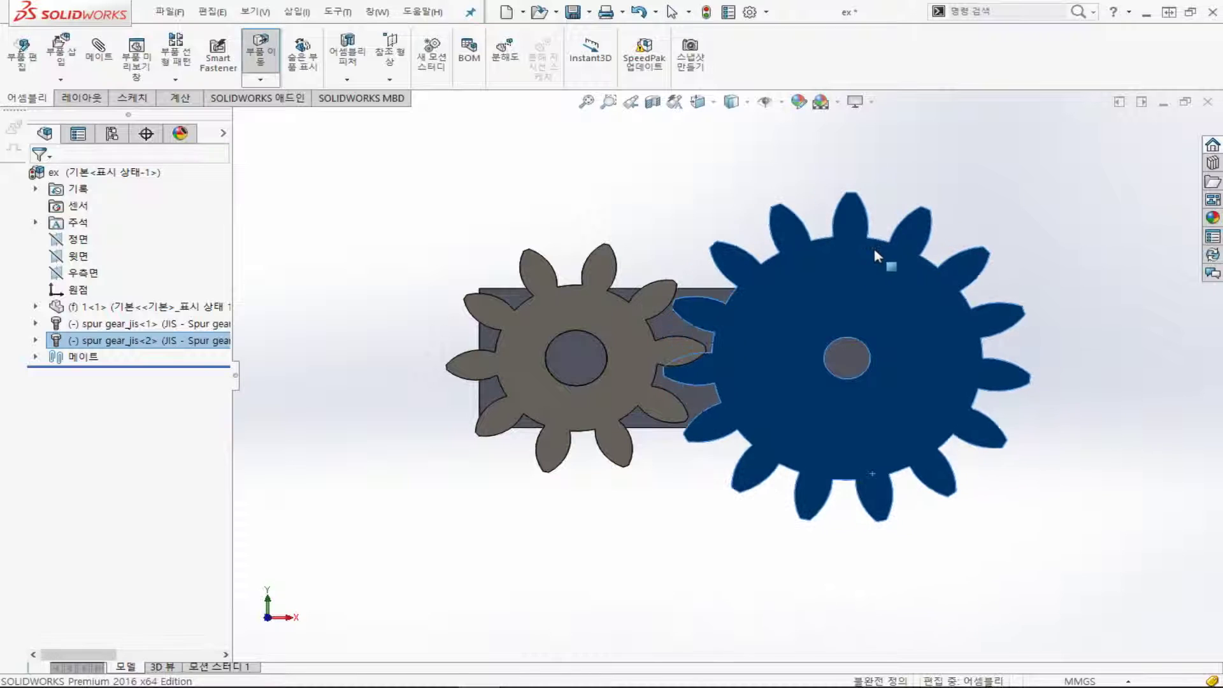
key("Escape")
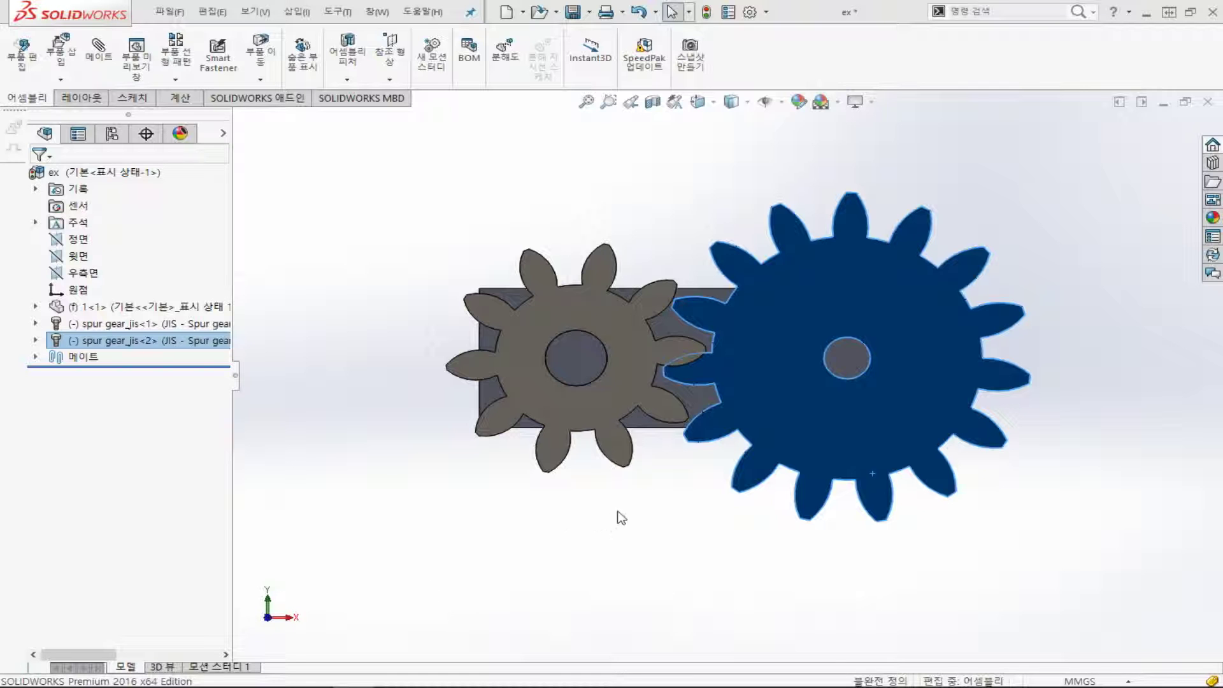
Fine-tune the small gear's rotation so the teeth interlock, then clear the selection
left_click(677, 516)
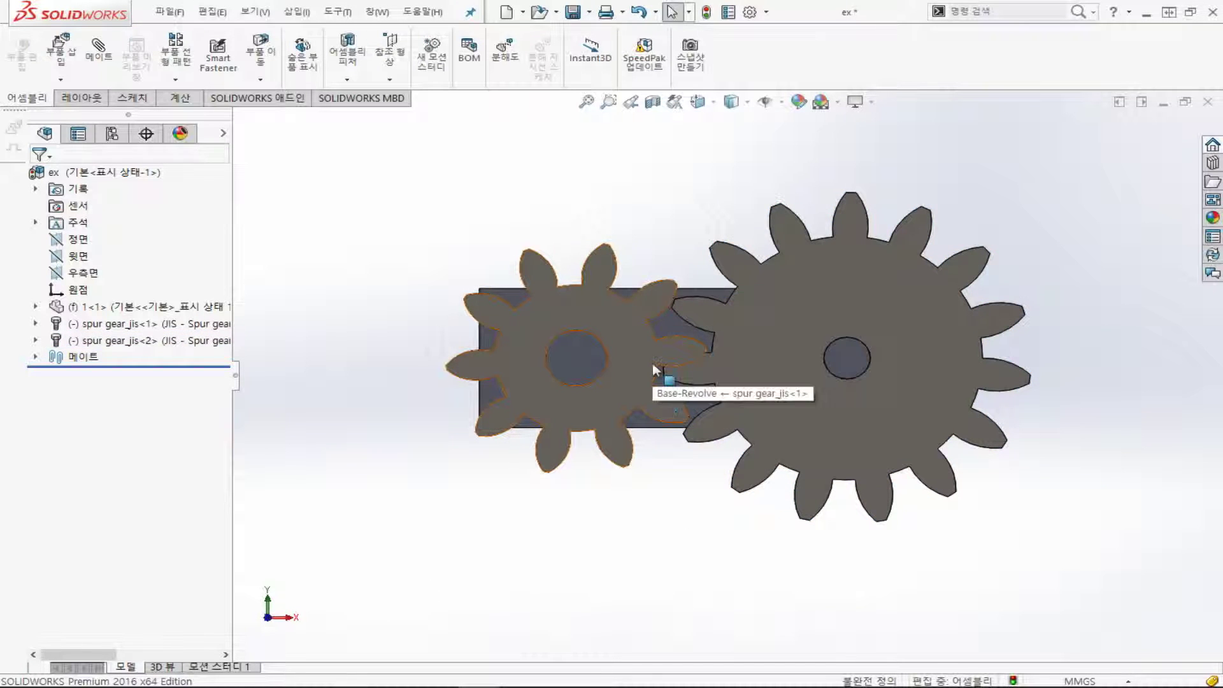
mouse_move(678, 347)
left_mouse_down()
mouse_move(683, 332)
mouse_move(699, 368)
mouse_move(695, 349)
left_mouse_up()
key("Escape")
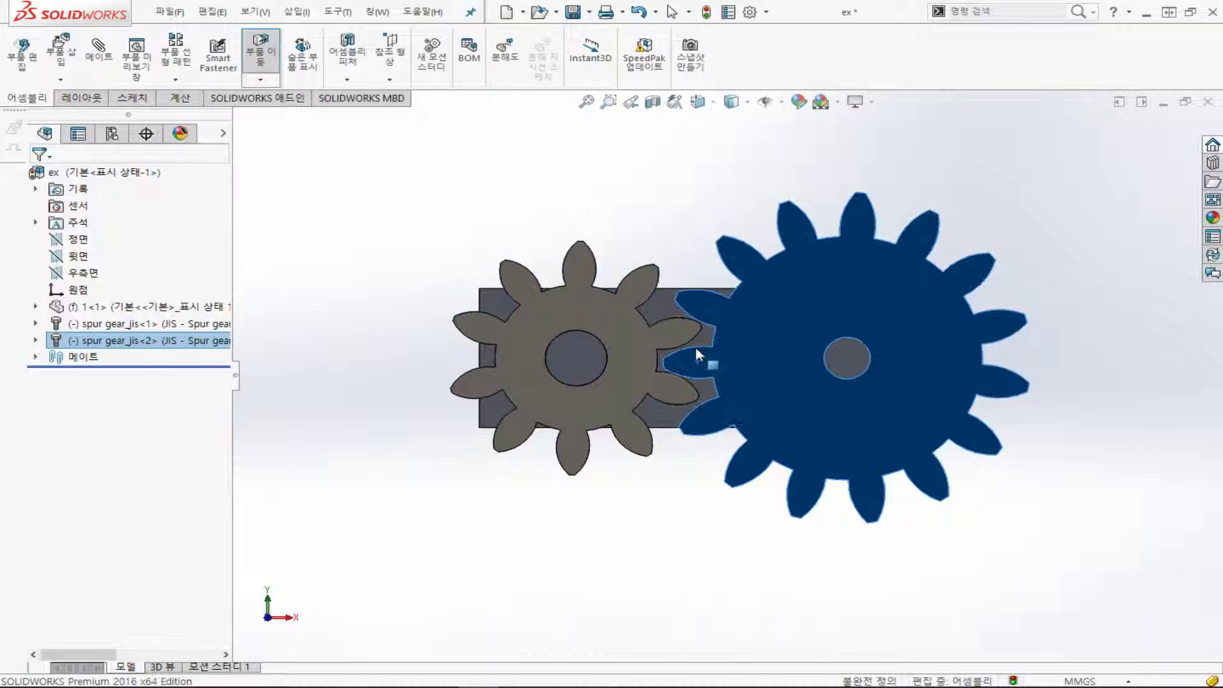
key("Escape")
left_click(472, 556)
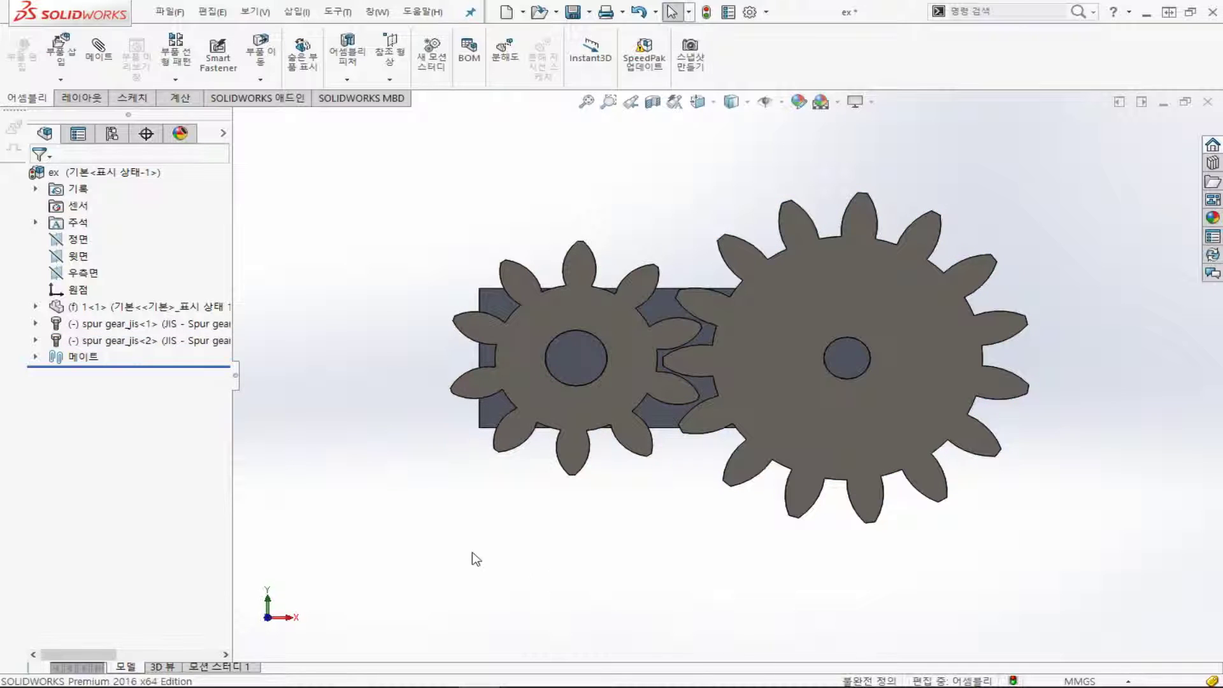
Start a Gear mate from Mechanical Mates for the two spur gears in the ex assembly
left_click(106, 59)
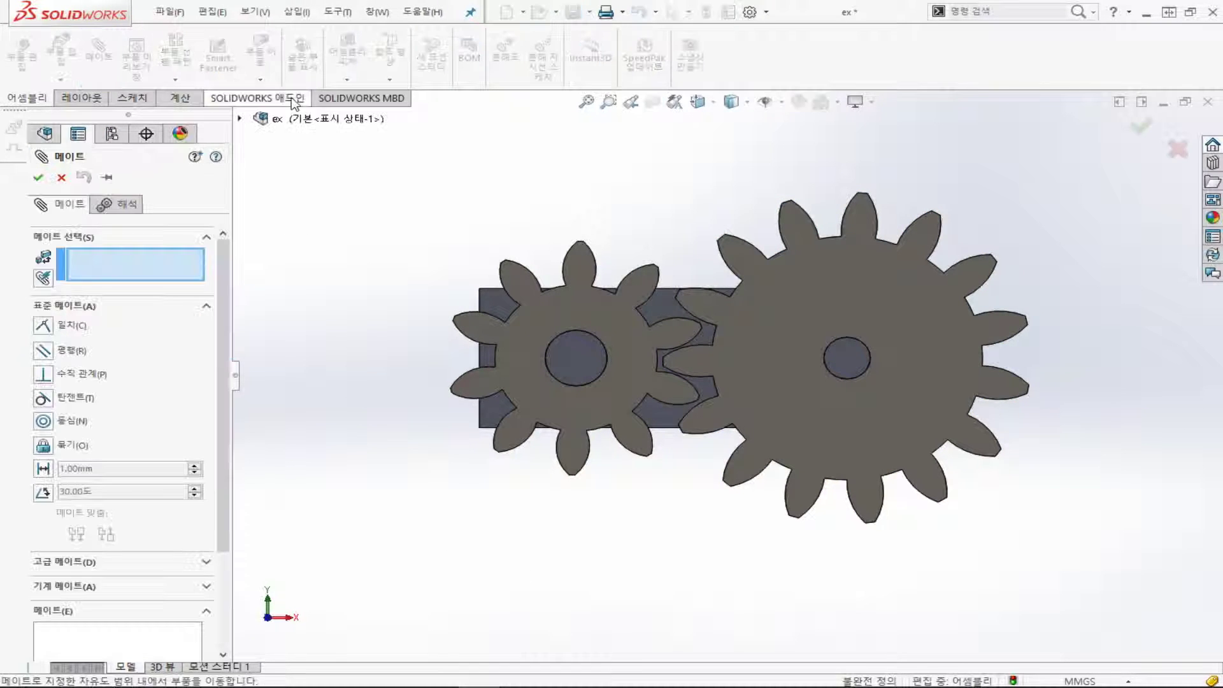
left_click_drag(218, 304, 215, 379)
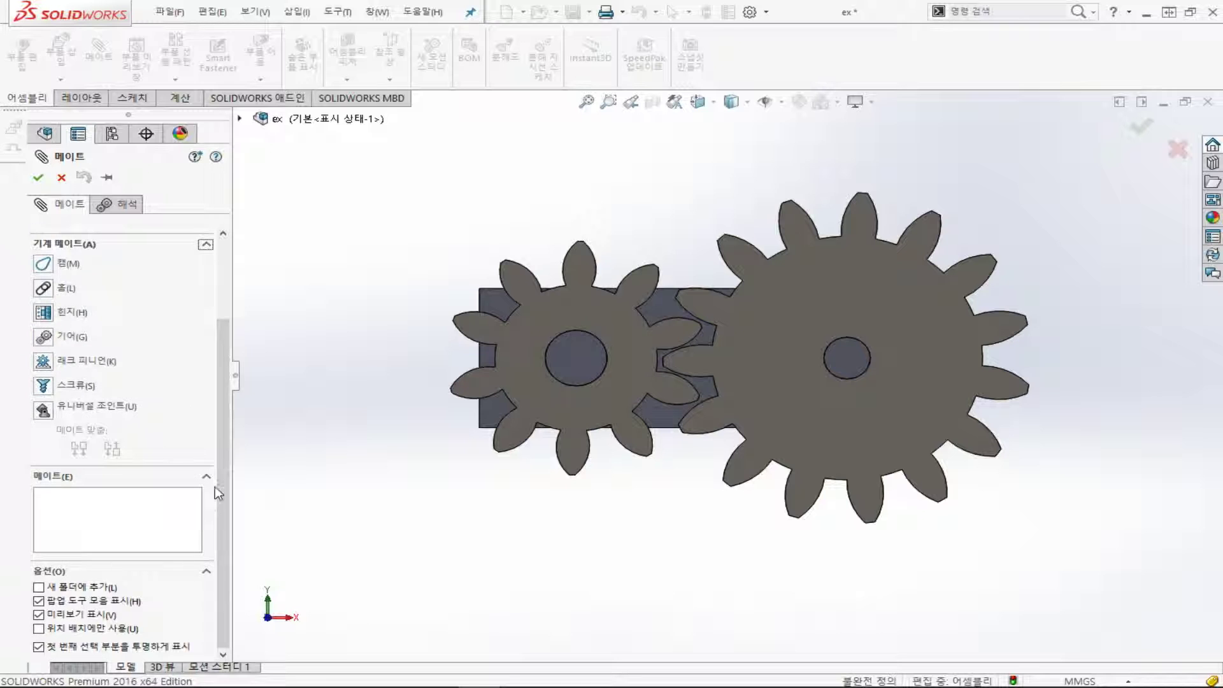
scroll(215, 487, "up", 3)
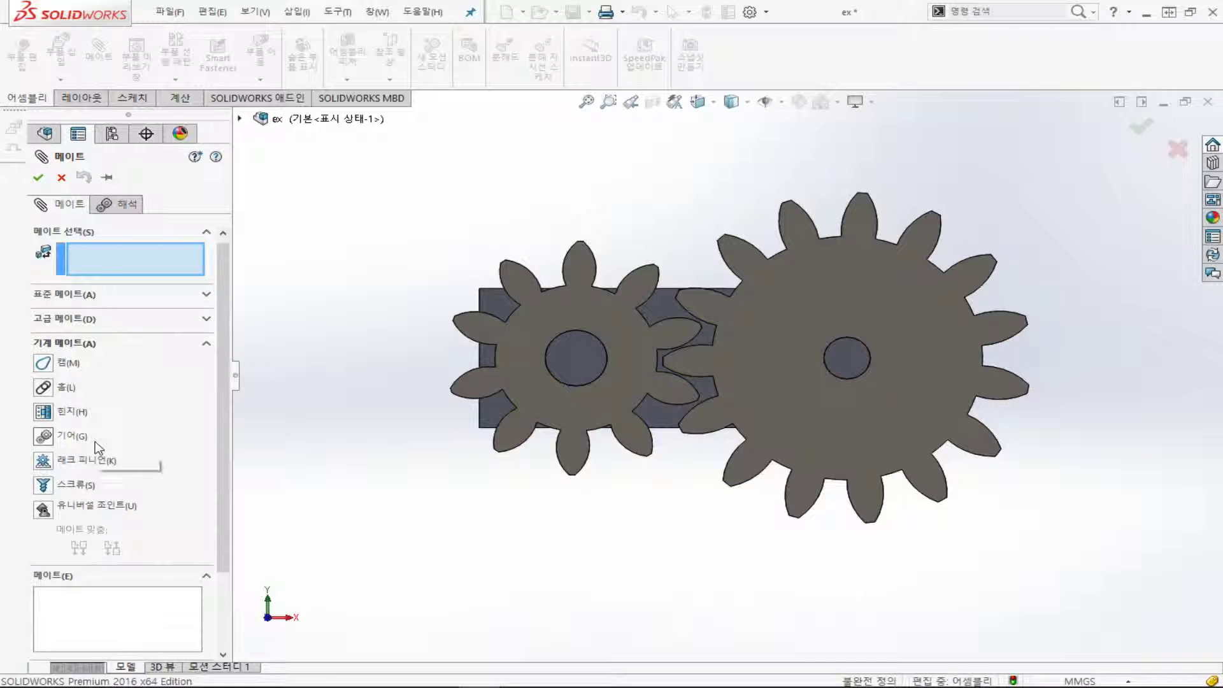
left_click(44, 437)
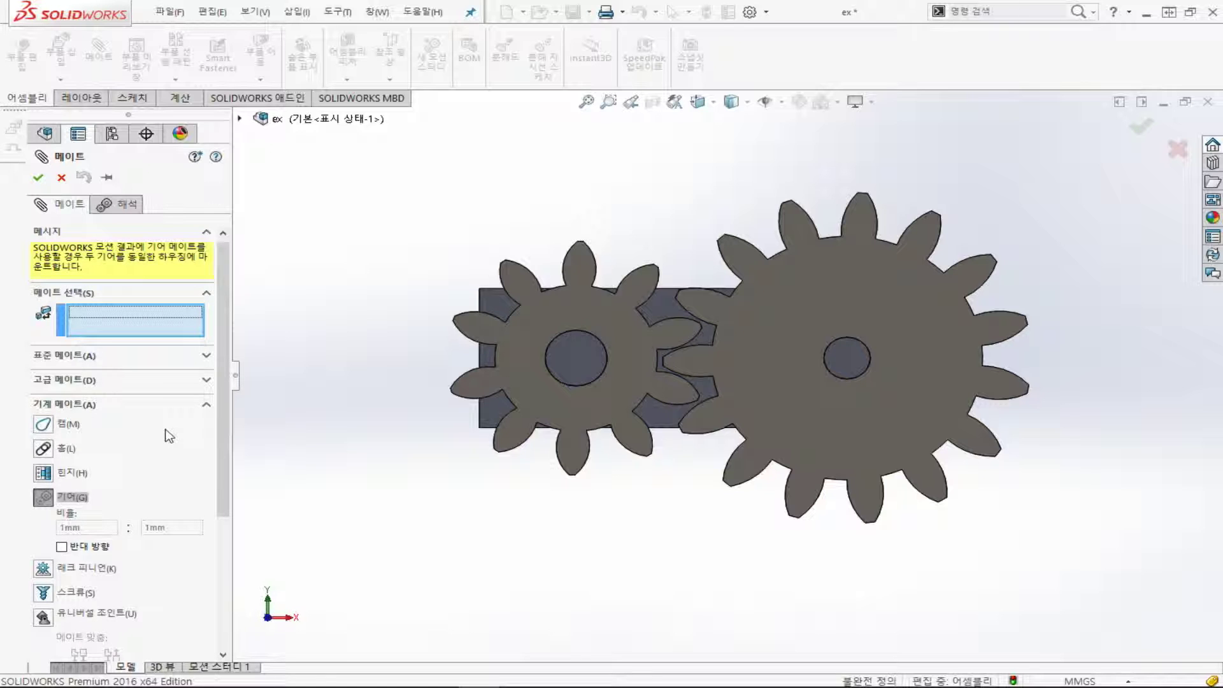
left_click(85, 503)
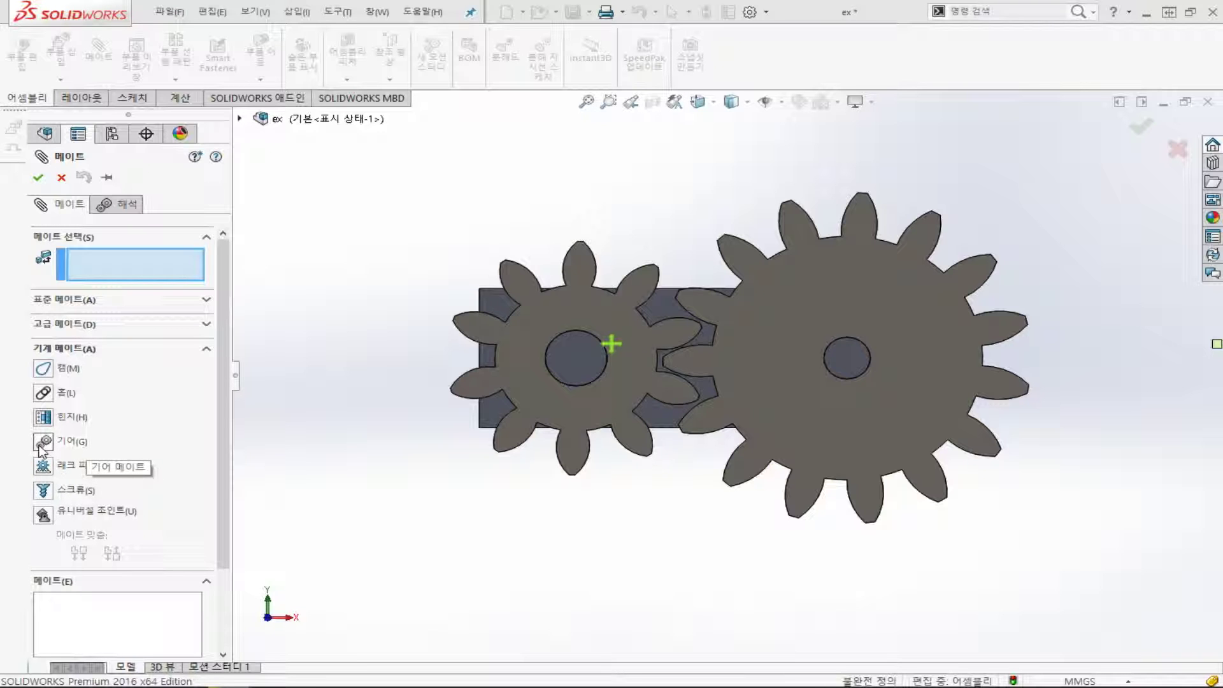
left_click(42, 441)
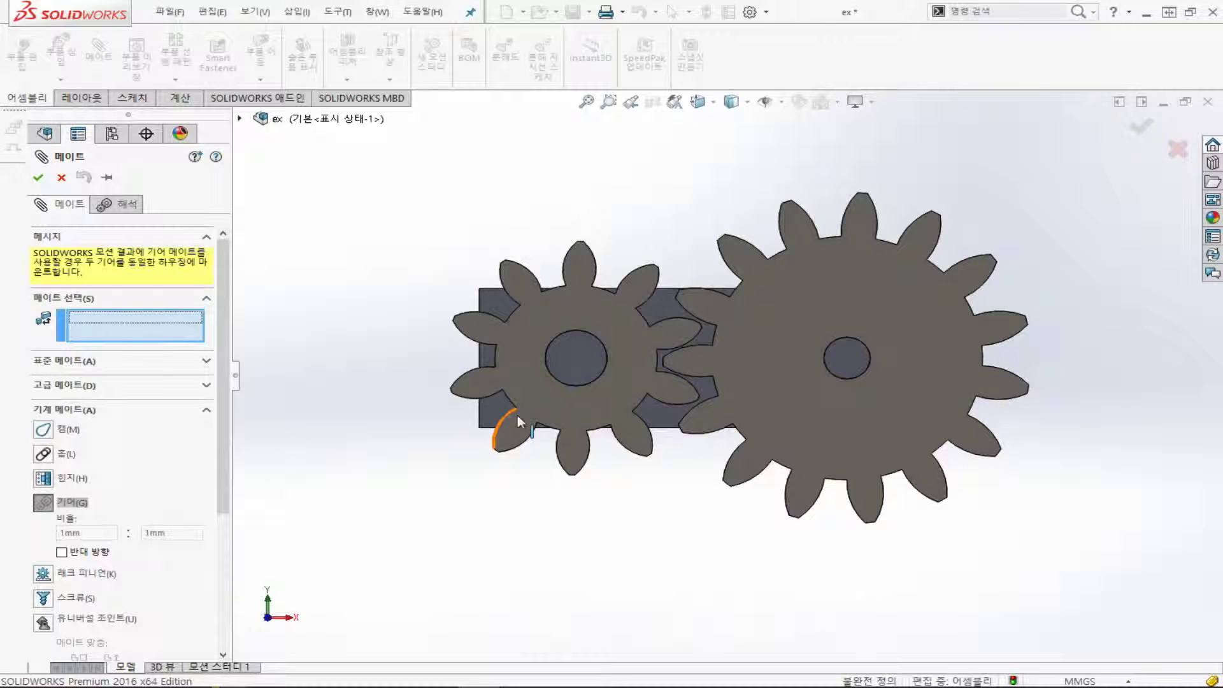
Select a face on the smaller spur gear and one on the larger spur gear for the gear mate
middle_click_drag(518, 415, 489, 582)
scroll(669, 308, "down", 2)
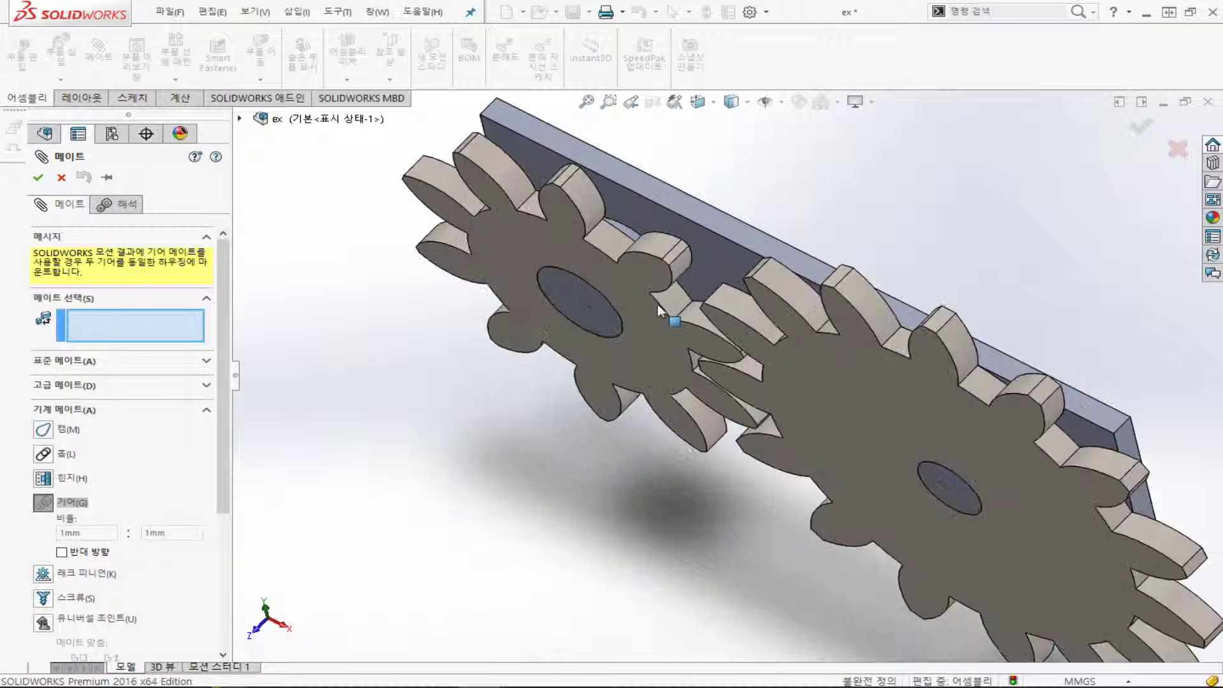
scroll(683, 323, "down", 3)
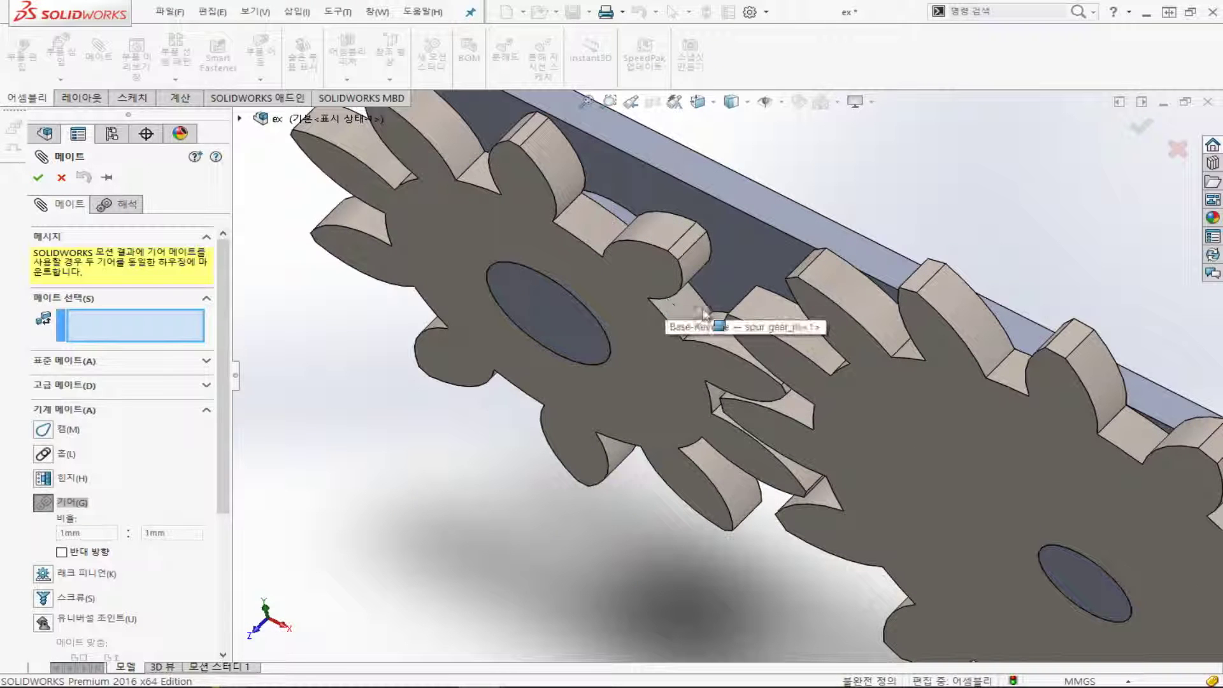
left_click(687, 251)
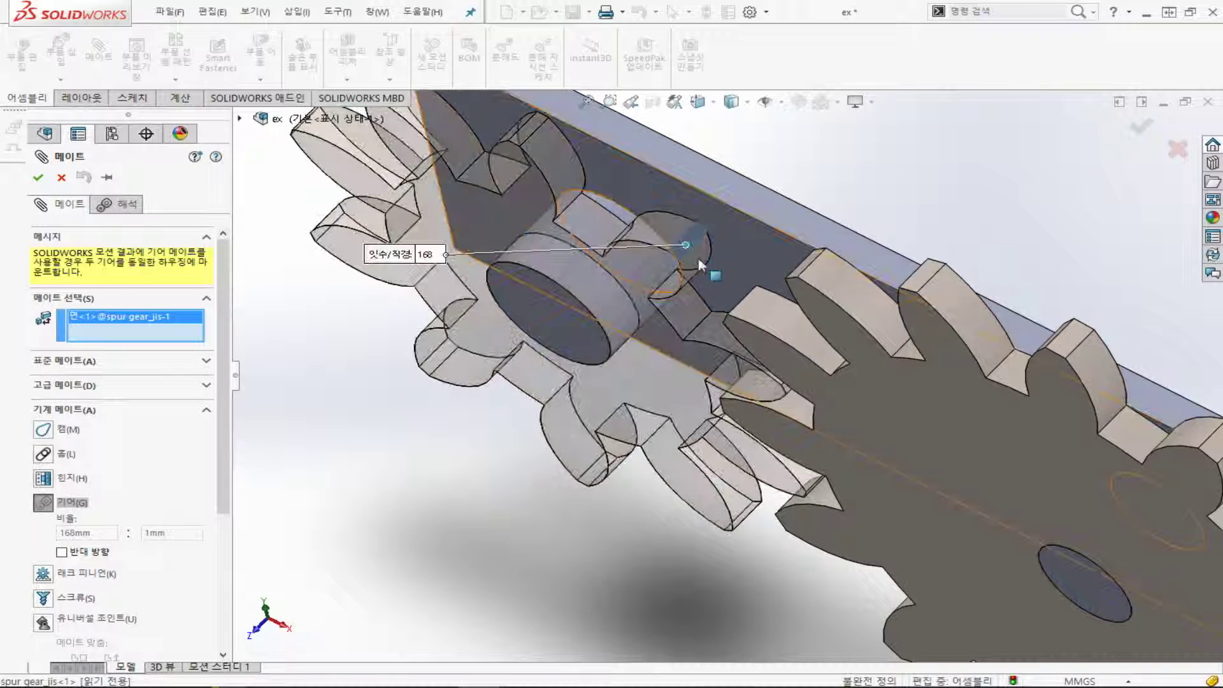
scroll(971, 303, "down", 2)
scroll(971, 303, "down", 2)
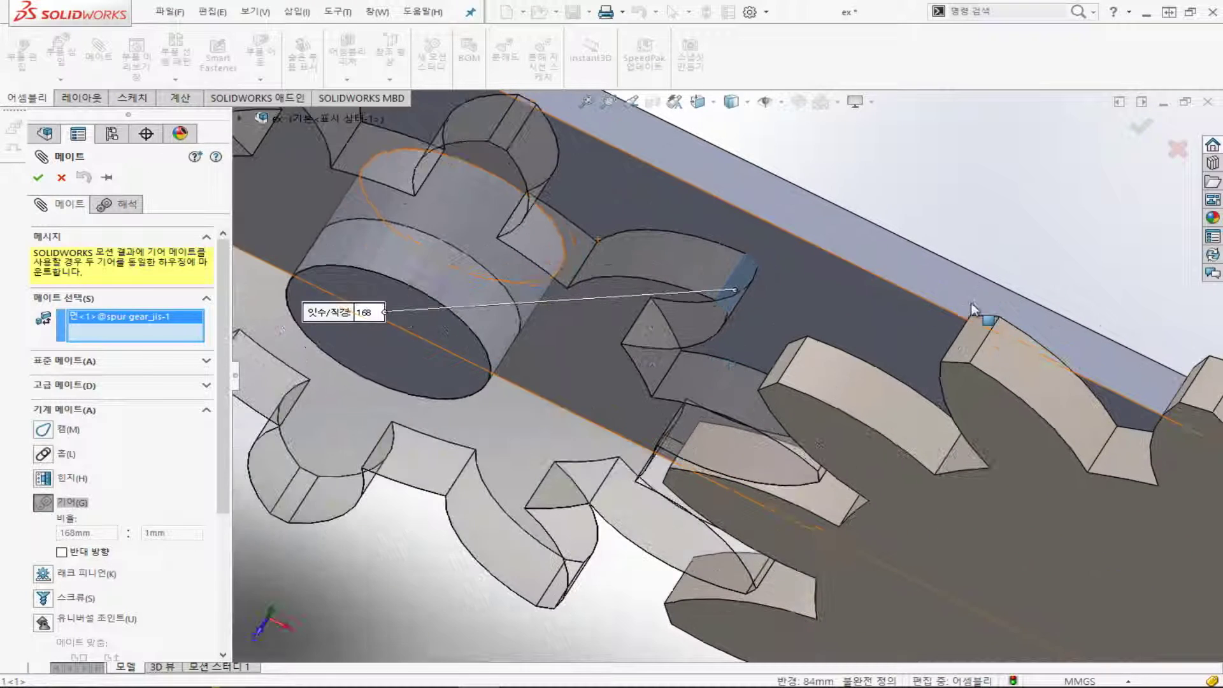
left_click(972, 345)
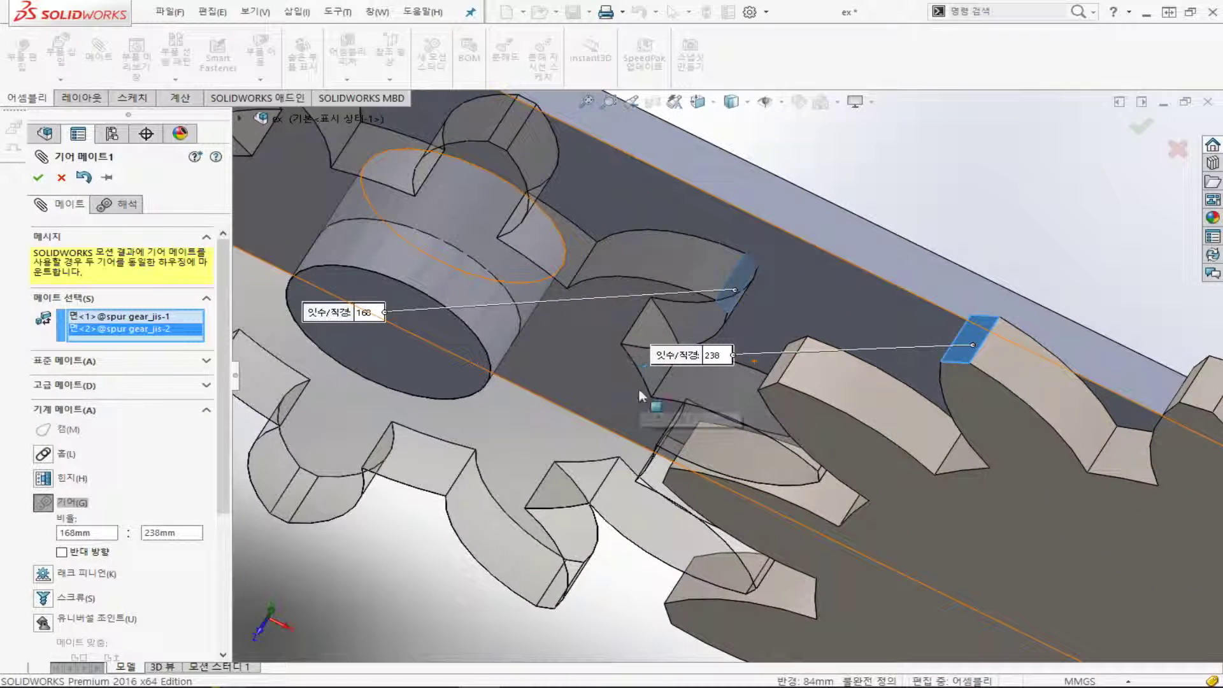
scroll(640, 390, "up", 5)
key("ctrl+7")
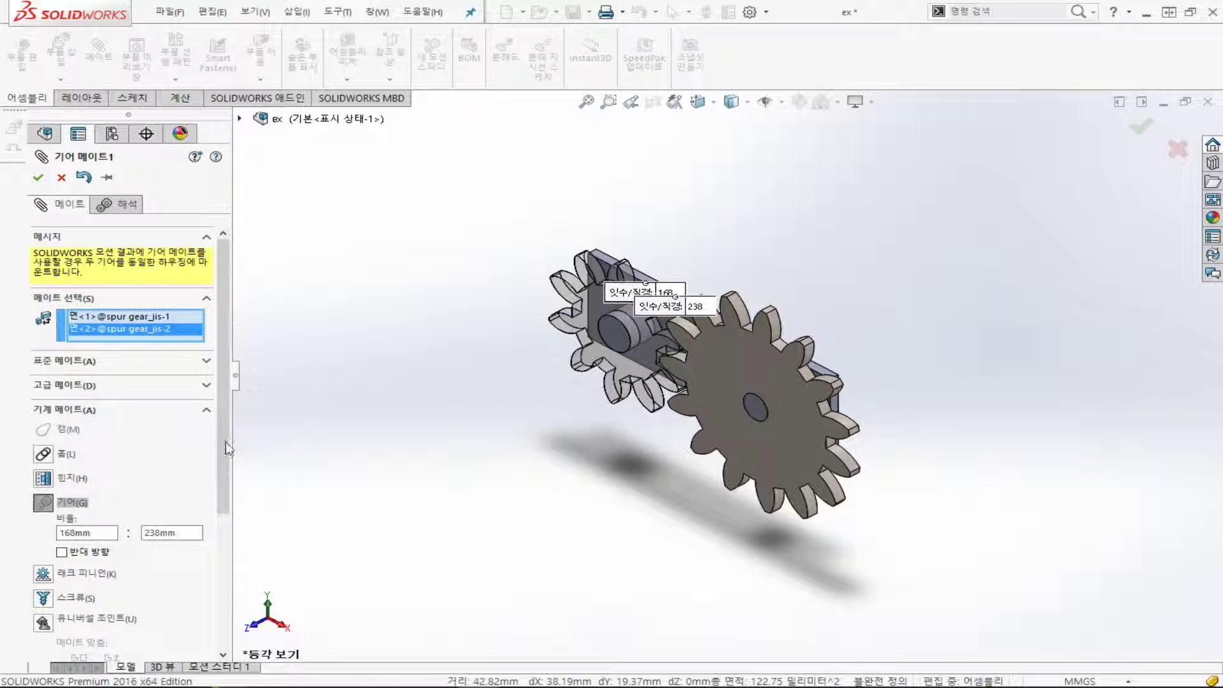
Set the gear mate ratio to 10mm : 15mm
left_click(89, 532)
double_click(85, 533)
type("10")
left_click(175, 532)
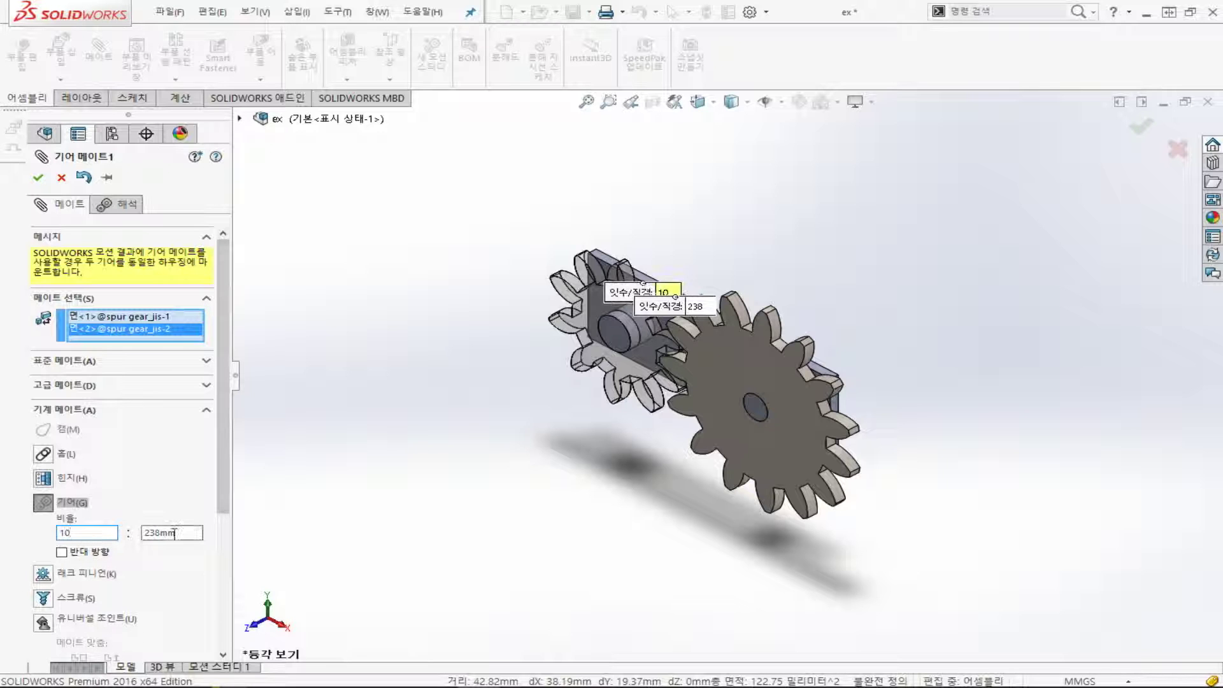
double_click(175, 532)
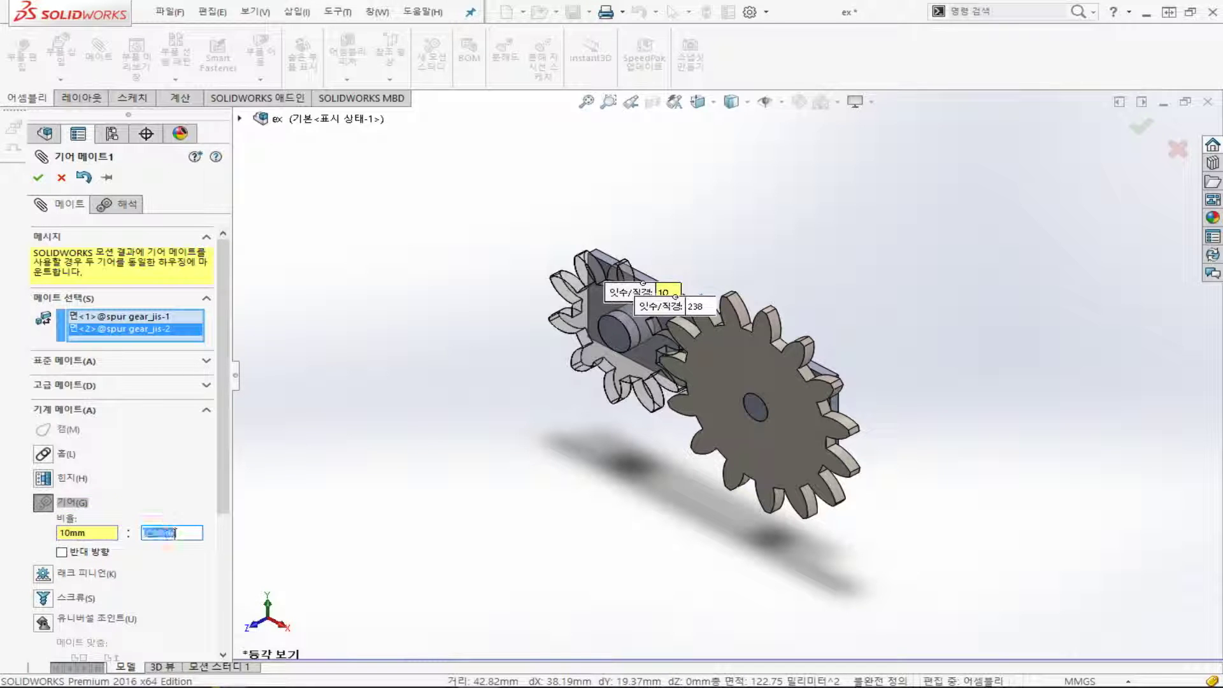
type("15")
key("Return")
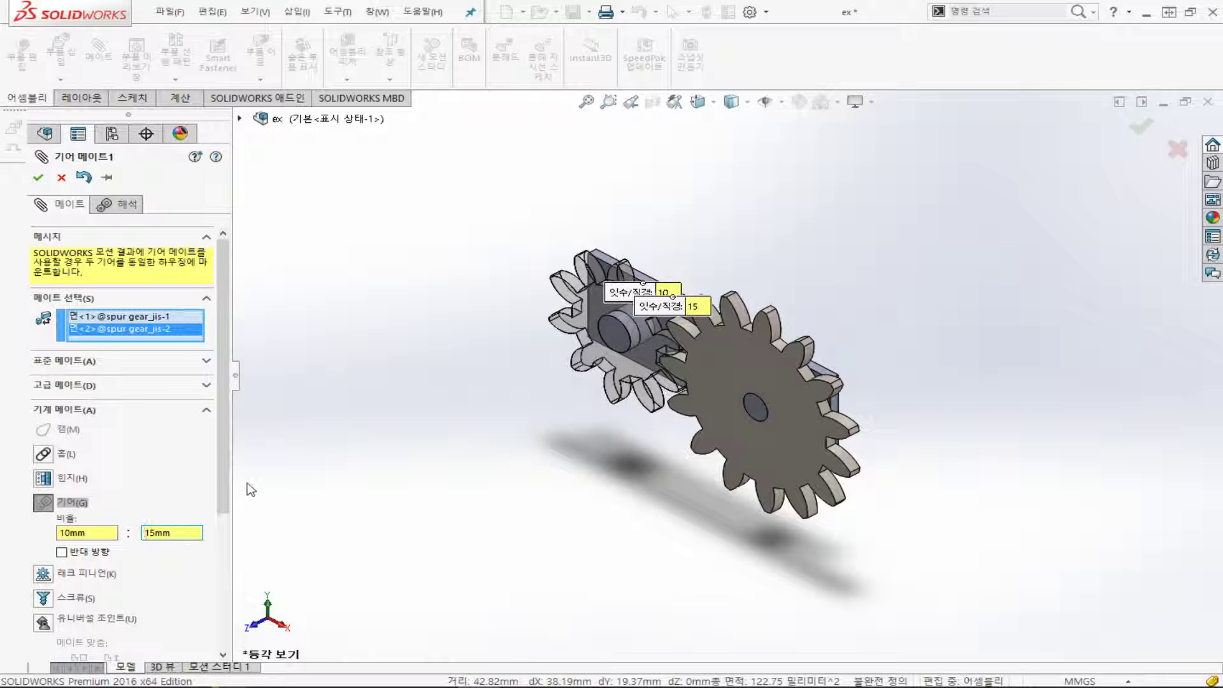
Accept the 10:15 gear mate and turn the small gear in Front view to check the meshing
left_click(38, 180)
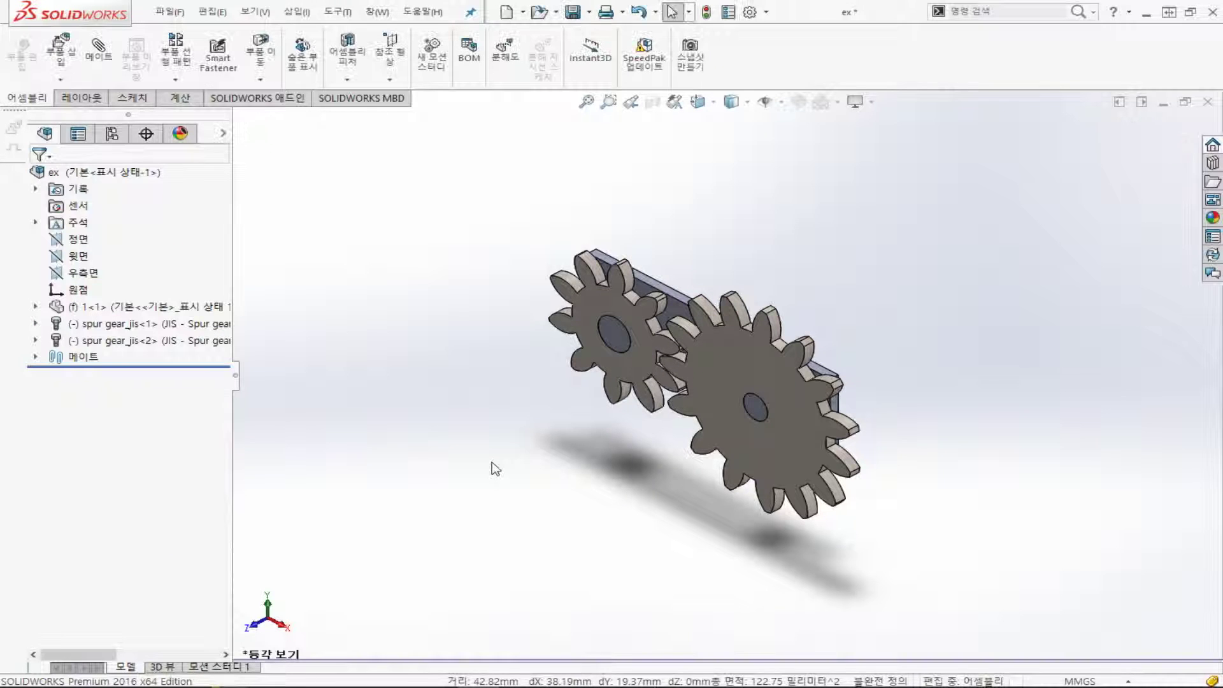
key("ctrl+1")
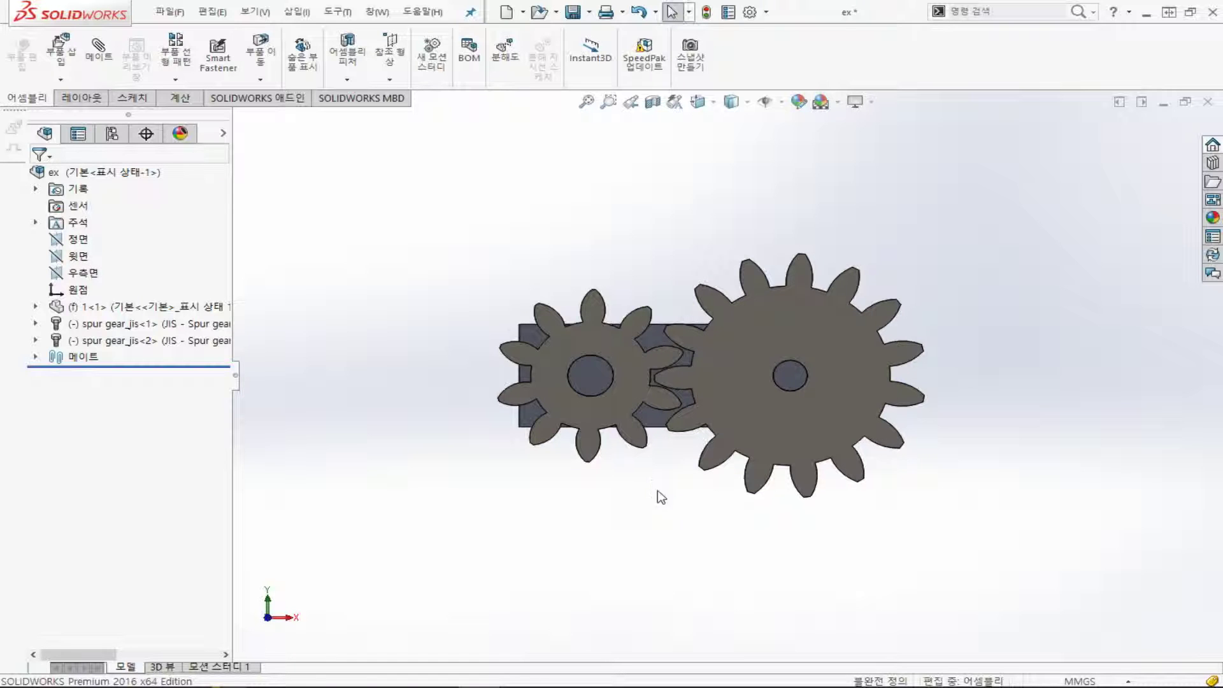
mouse_move(605, 349)
left_mouse_down()
mouse_move(606, 403)
mouse_move(597, 312)
mouse_move(540, 464)
mouse_move(681, 356)
mouse_move(669, 399)
mouse_move(646, 288)
mouse_move(654, 354)
left_mouse_up()
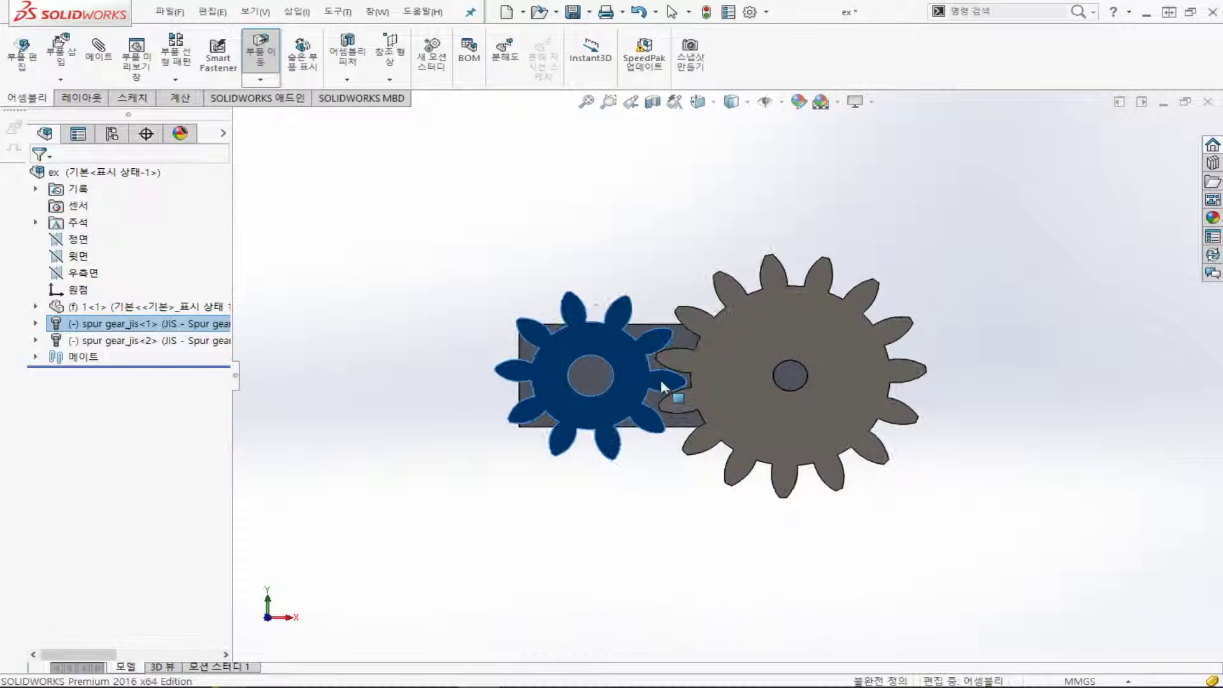
key("Escape")
left_click(564, 508)
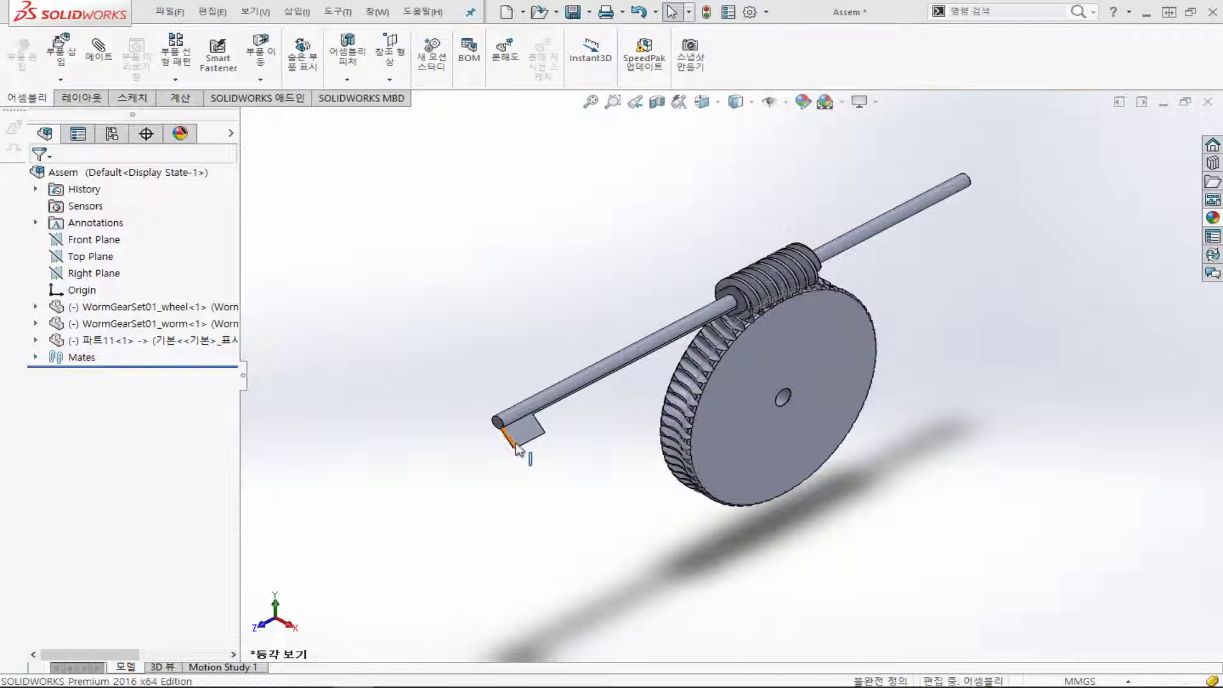
Rotate the worm shaft and then the worm wheel independently to show they turn unlinked
mouse_move(519, 449)
left_mouse_down()
mouse_move(492, 353)
mouse_move(524, 478)
mouse_move(486, 481)
mouse_move(491, 458)
mouse_move(408, 428)
mouse_move(478, 363)
mouse_move(510, 433)
left_mouse_up()
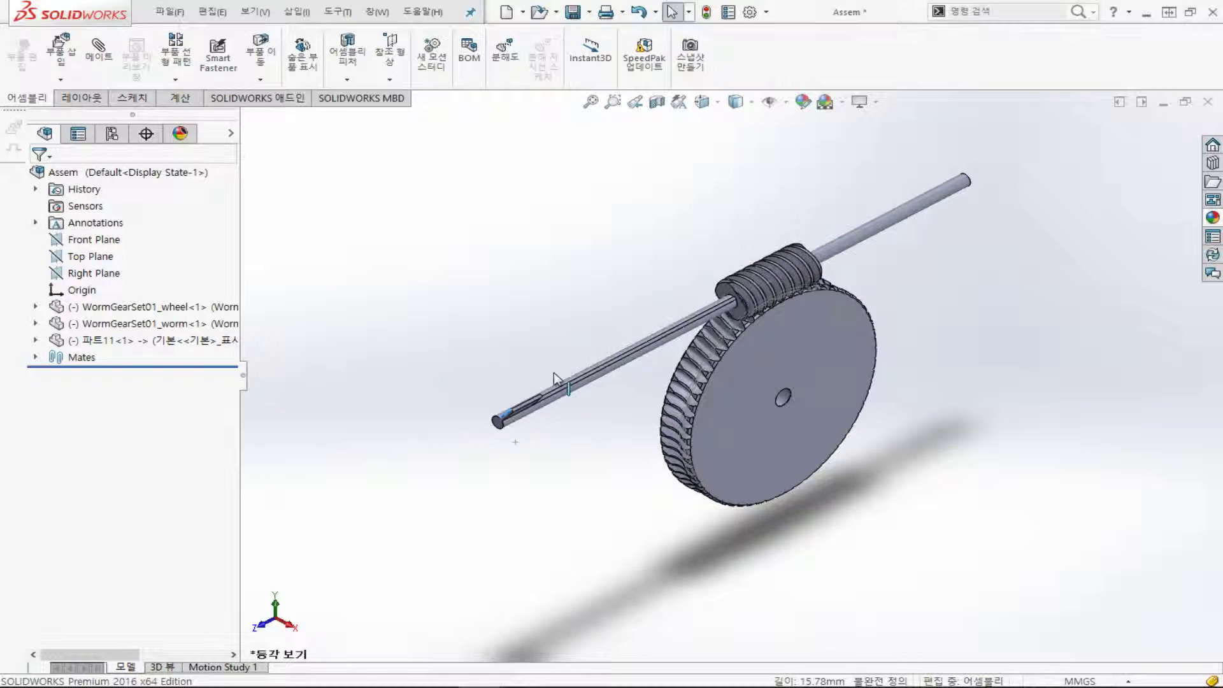
left_click(828, 337)
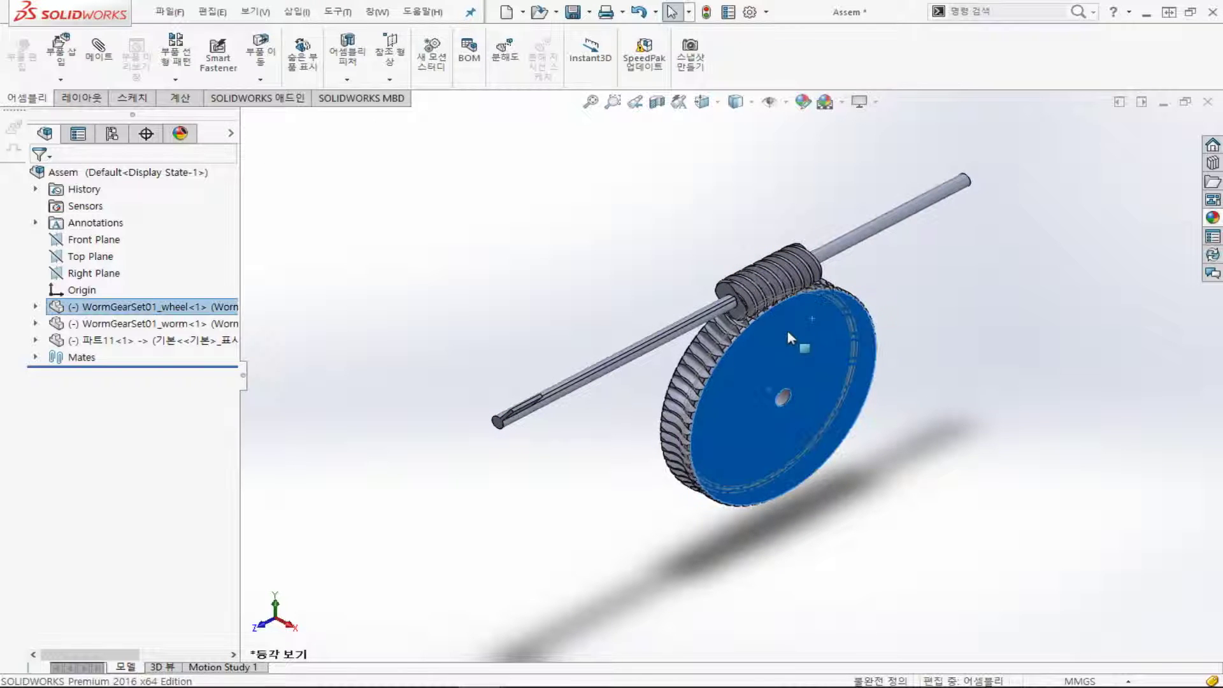
mouse_move(718, 429)
left_mouse_down()
mouse_move(868, 426)
mouse_move(743, 510)
left_mouse_up()
left_click(597, 533)
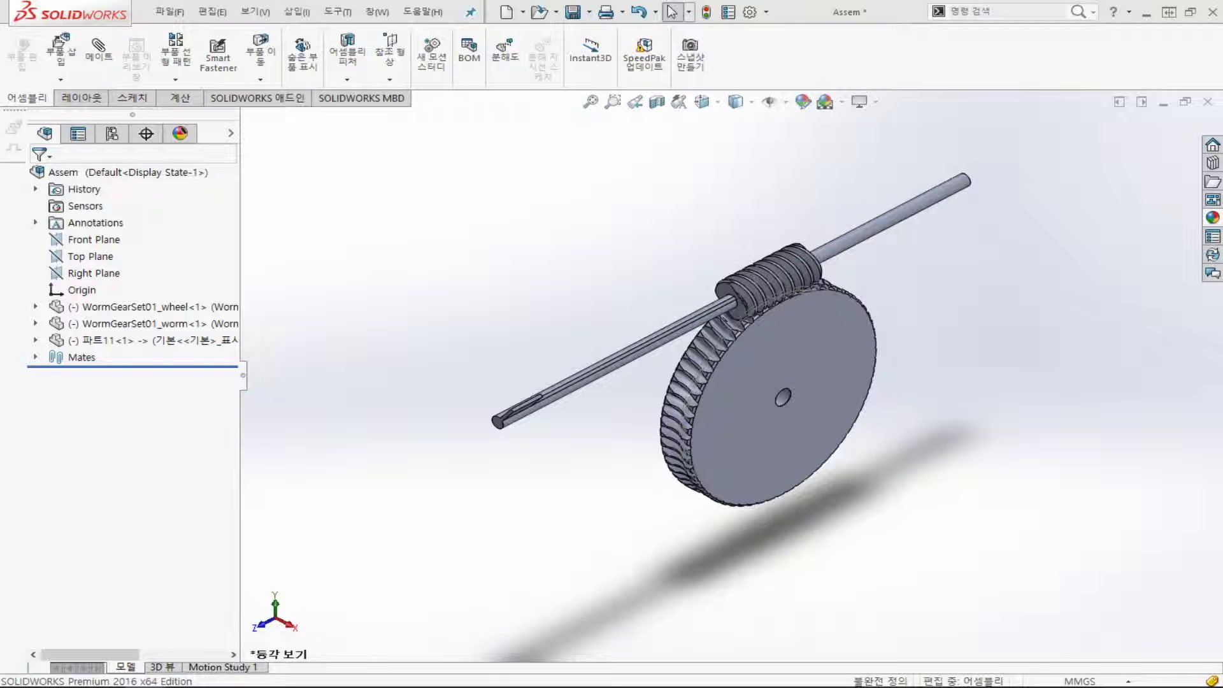
Start a Gear mate from Mechanical Mates in the Assem worm gear assembly
left_click(99, 56)
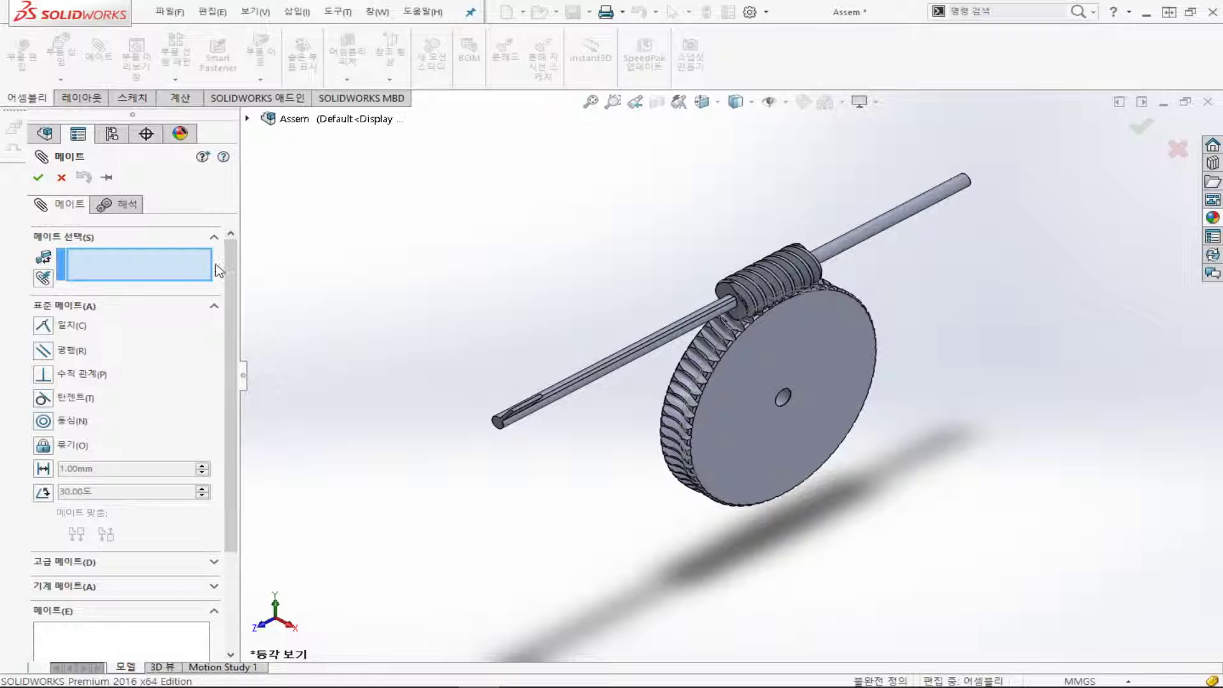
left_click(214, 307)
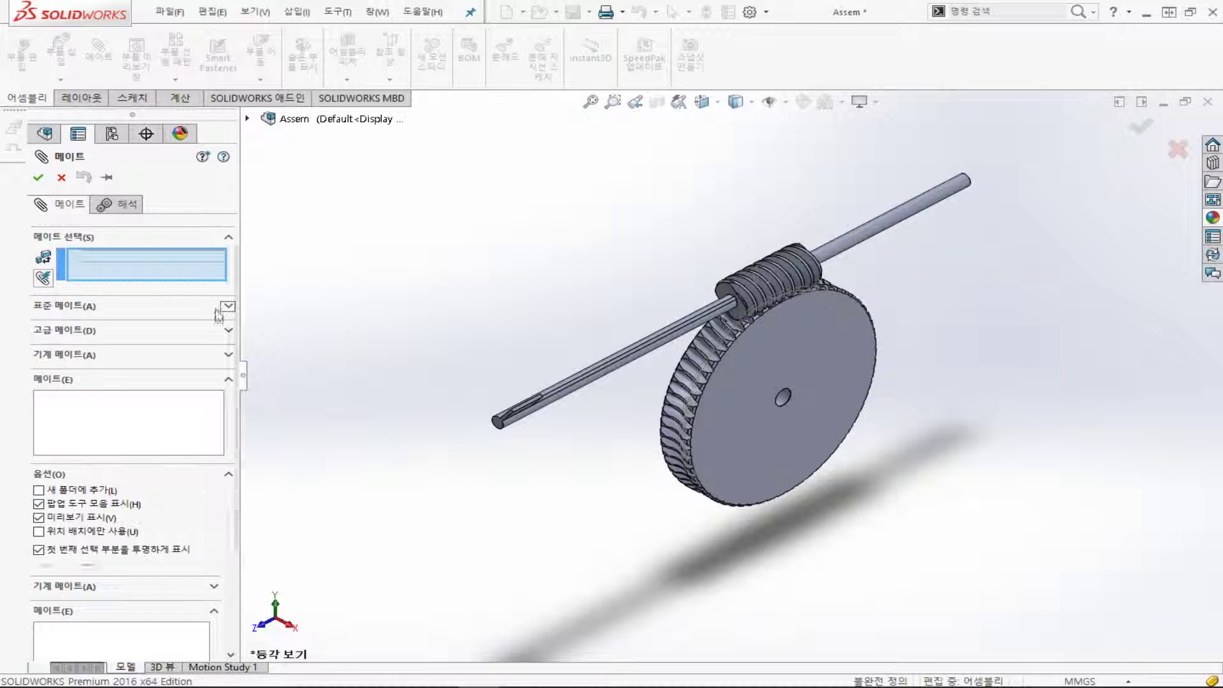
left_click(229, 356)
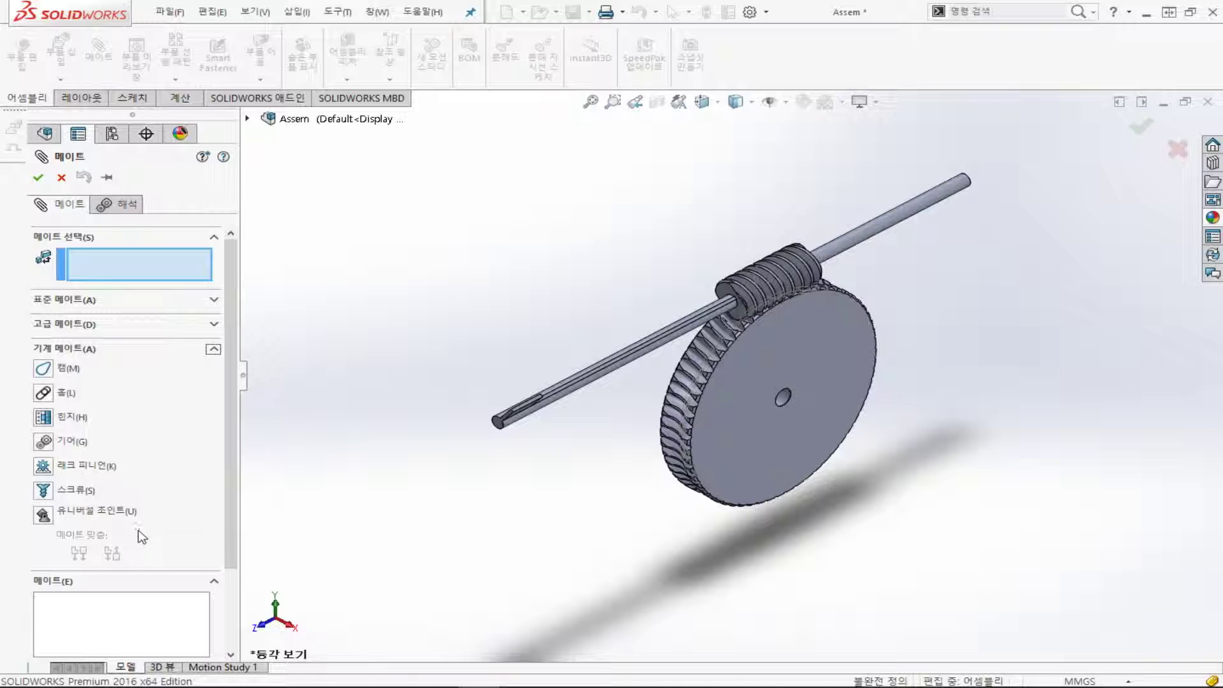
left_click(43, 444)
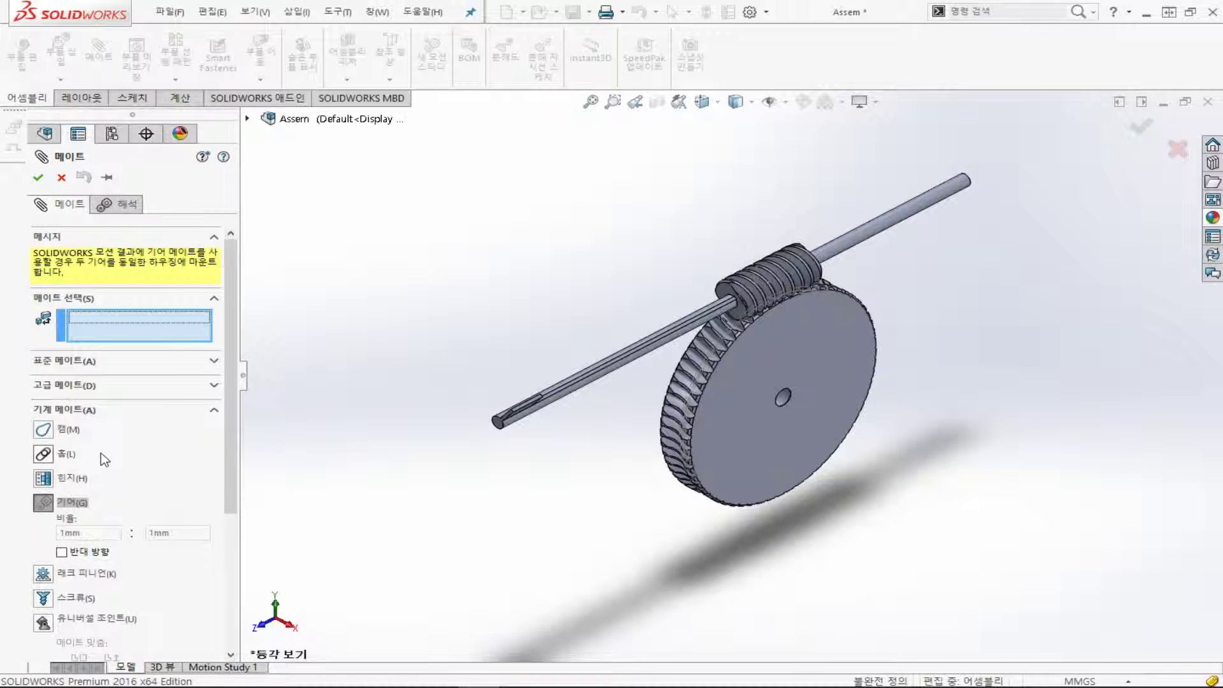
Select the worm's cylindrical face and a worm wheel face, and accept the 30.48 : 161.94 gear mate
scroll(785, 286, "down", 2)
scroll(759, 300, "down", 3)
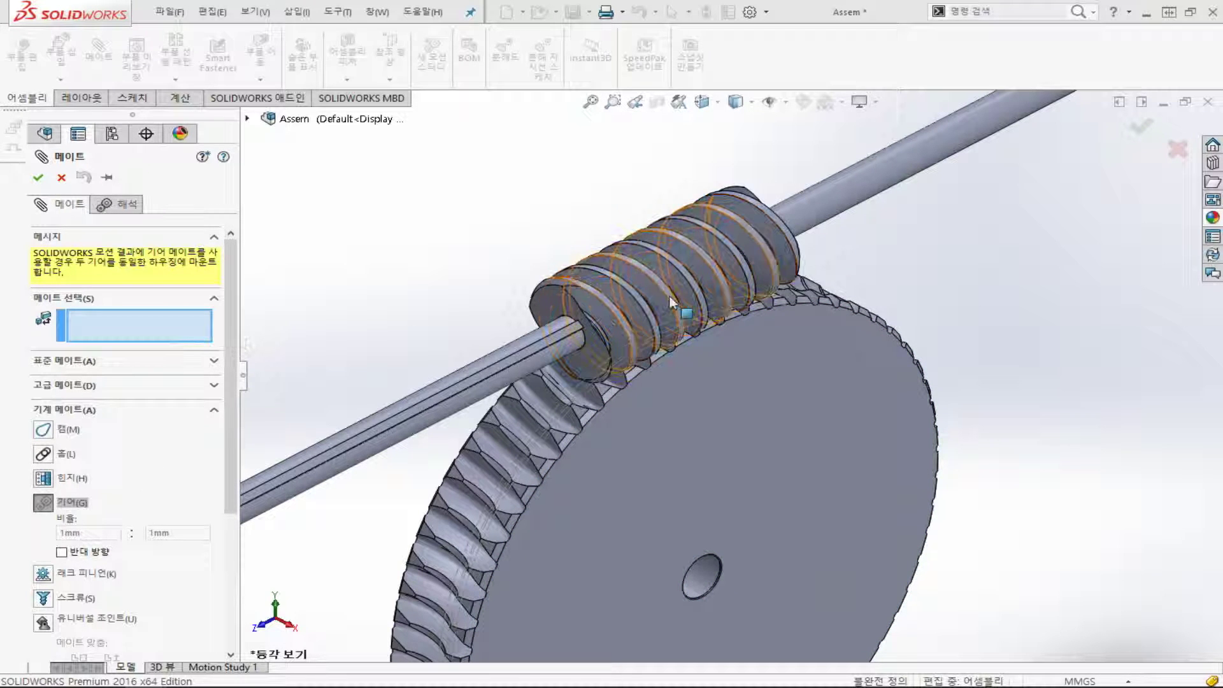
scroll(669, 302, "down", 2)
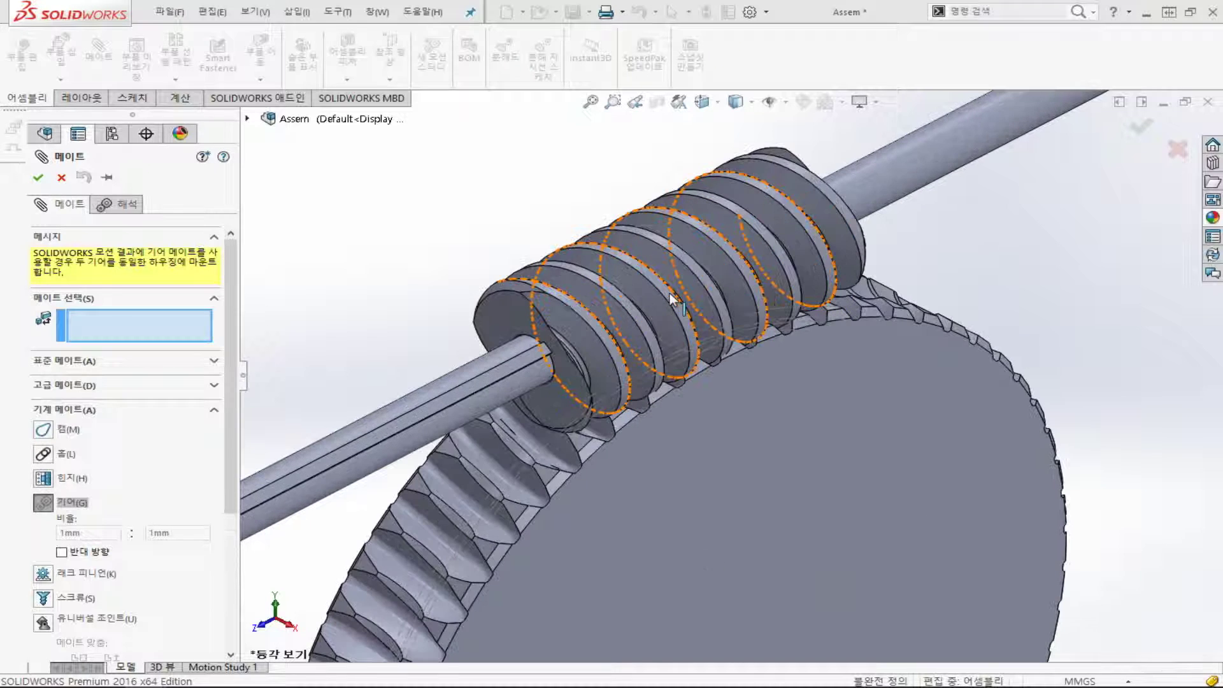
left_click(667, 301)
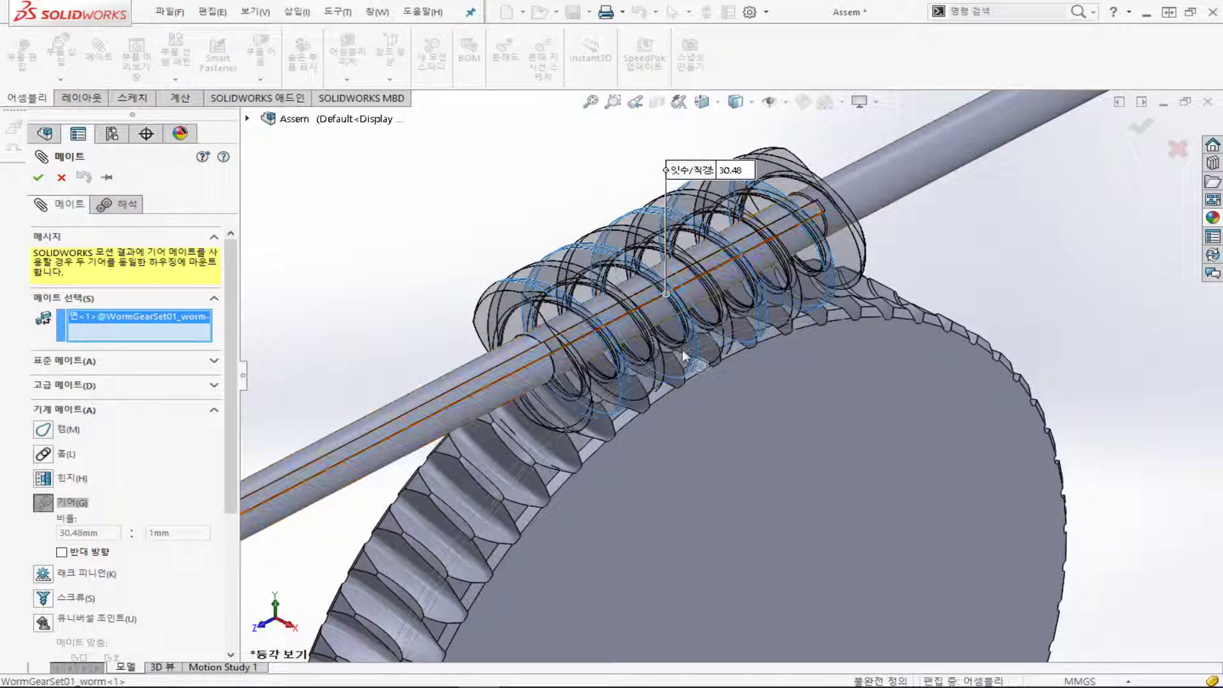
scroll(649, 408, "up", 1)
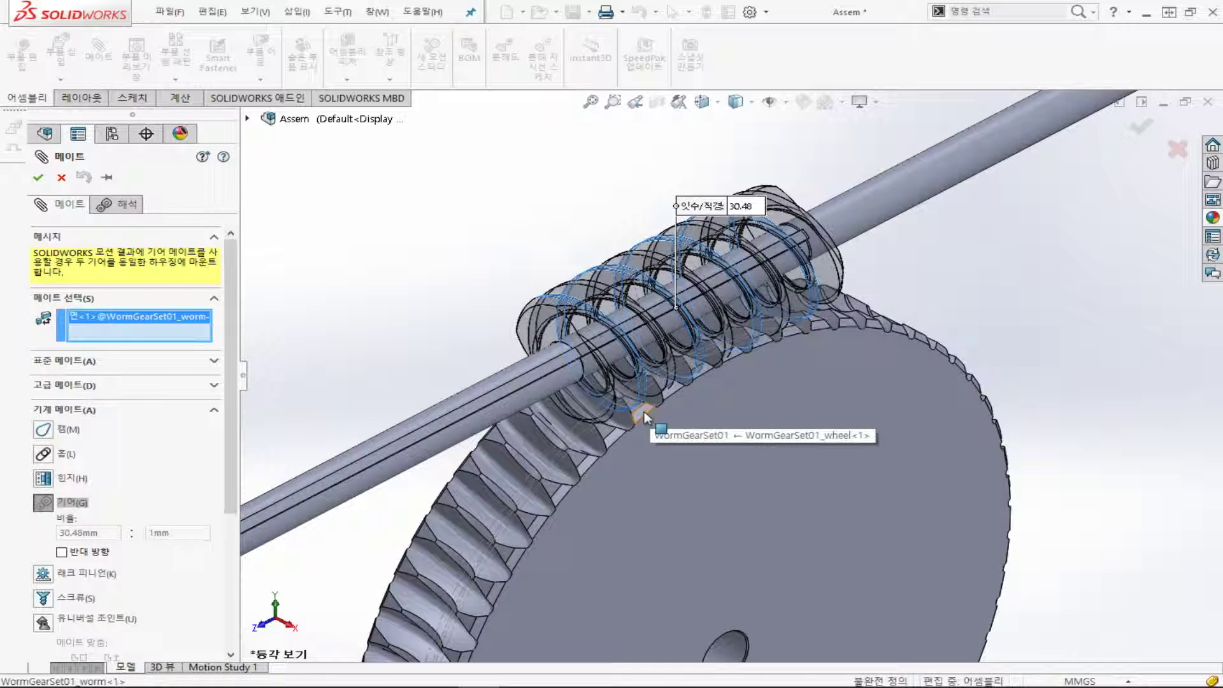
left_click(605, 433)
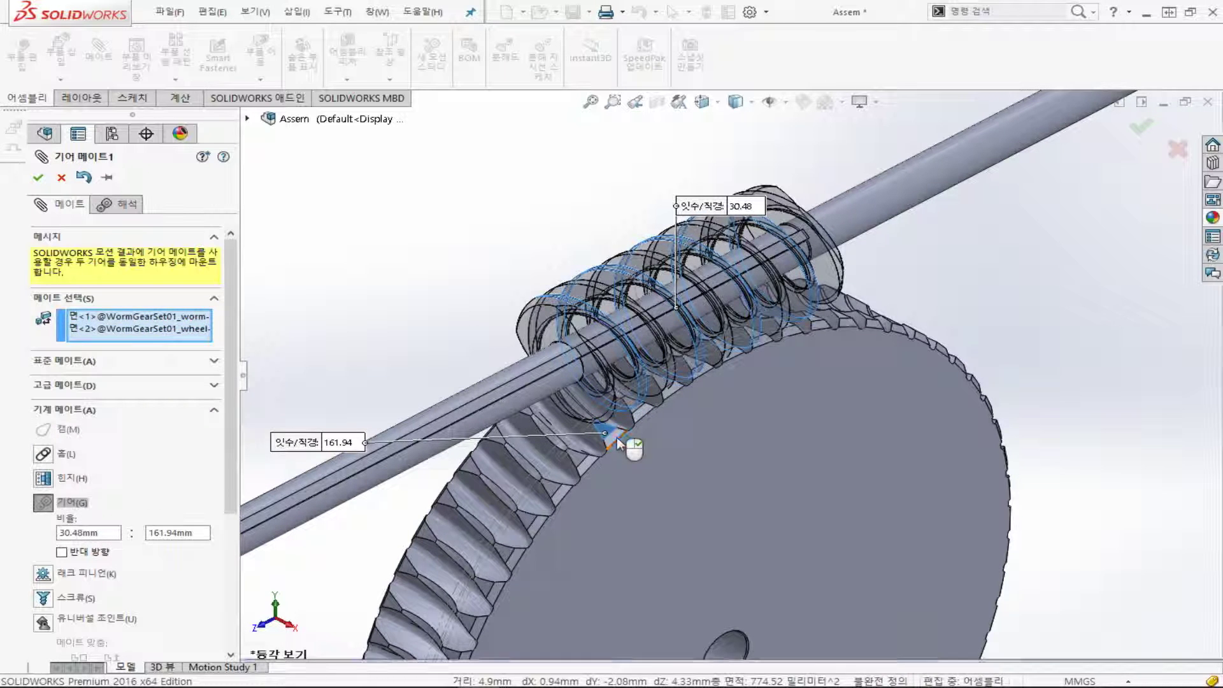
right_click(618, 444)
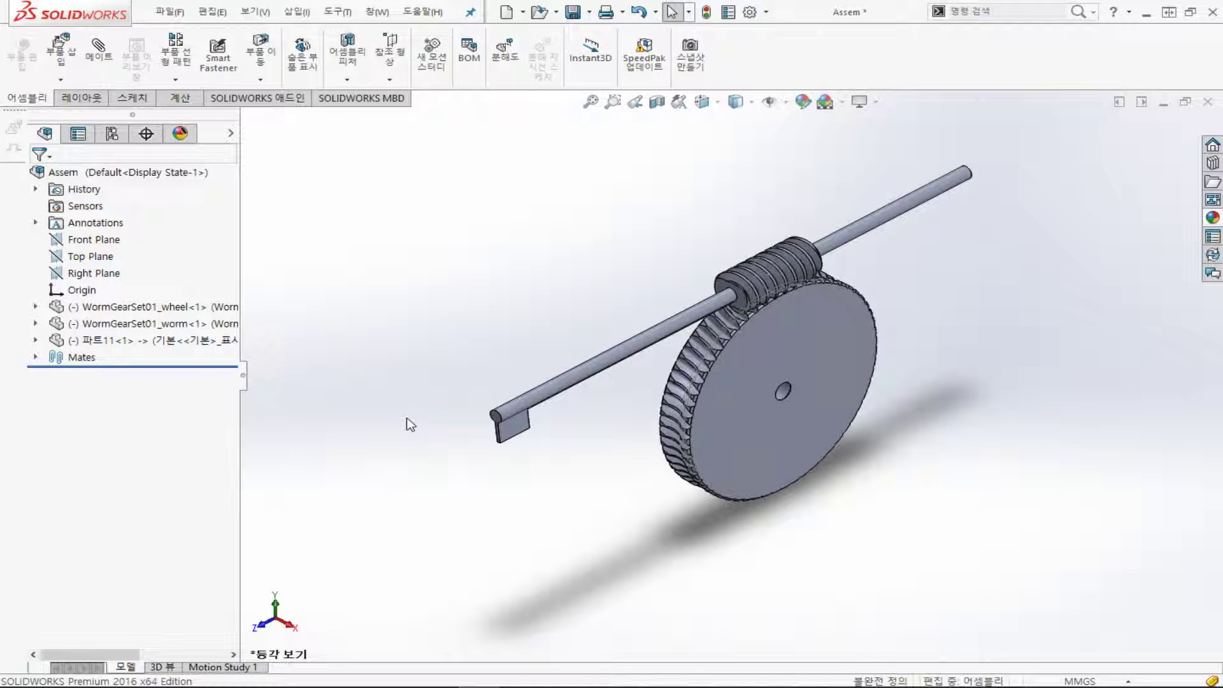